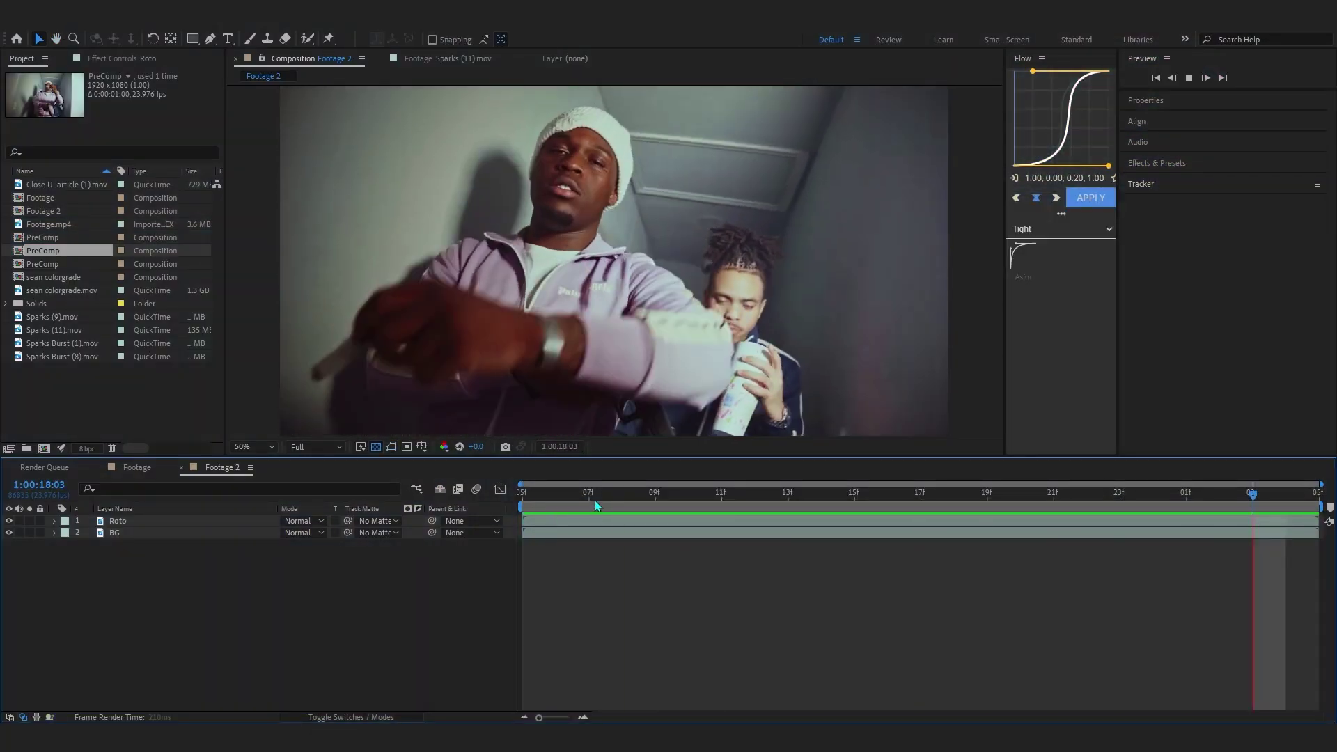
Toggle the BG layer off and on to inspect the Roto cutout, and preview the composition.
{"action": "key", "text": "space"}
{"action": "left_click", "coordinate": [10, 533]}
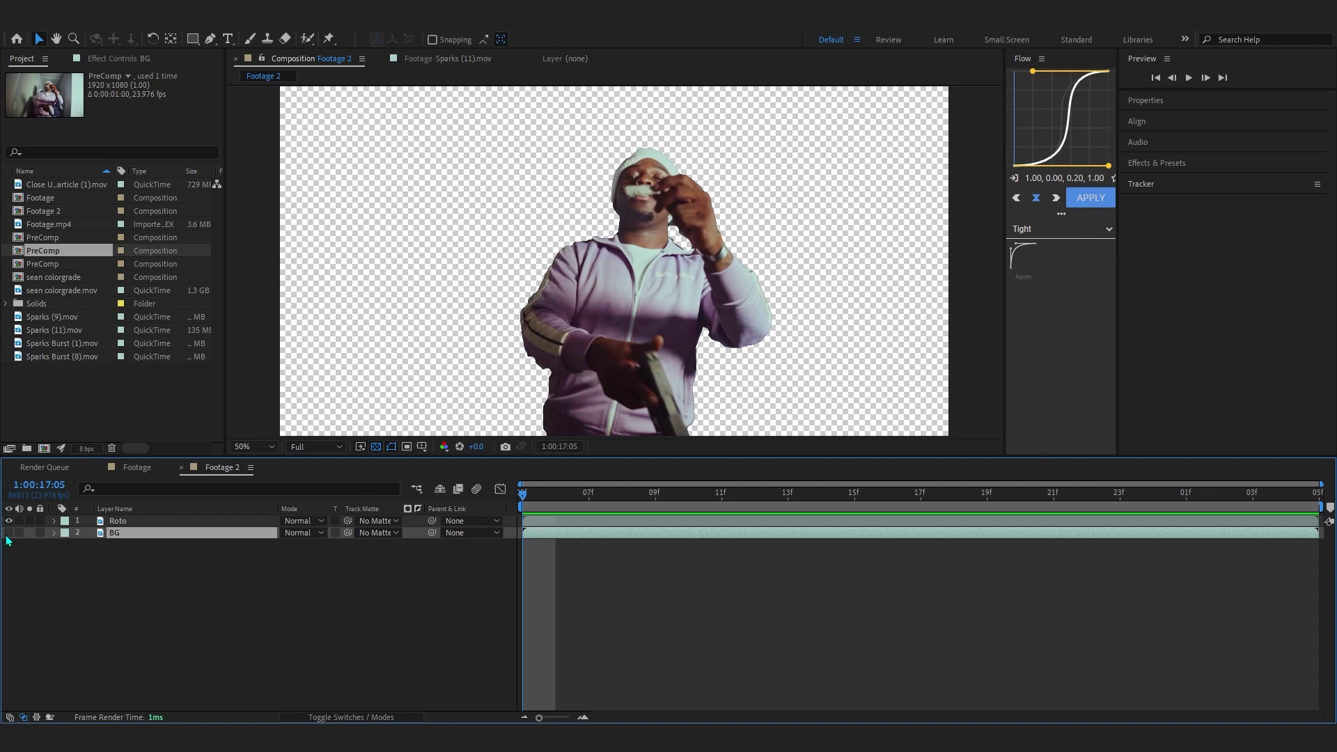
{"action": "left_click", "coordinate": [9, 533]}
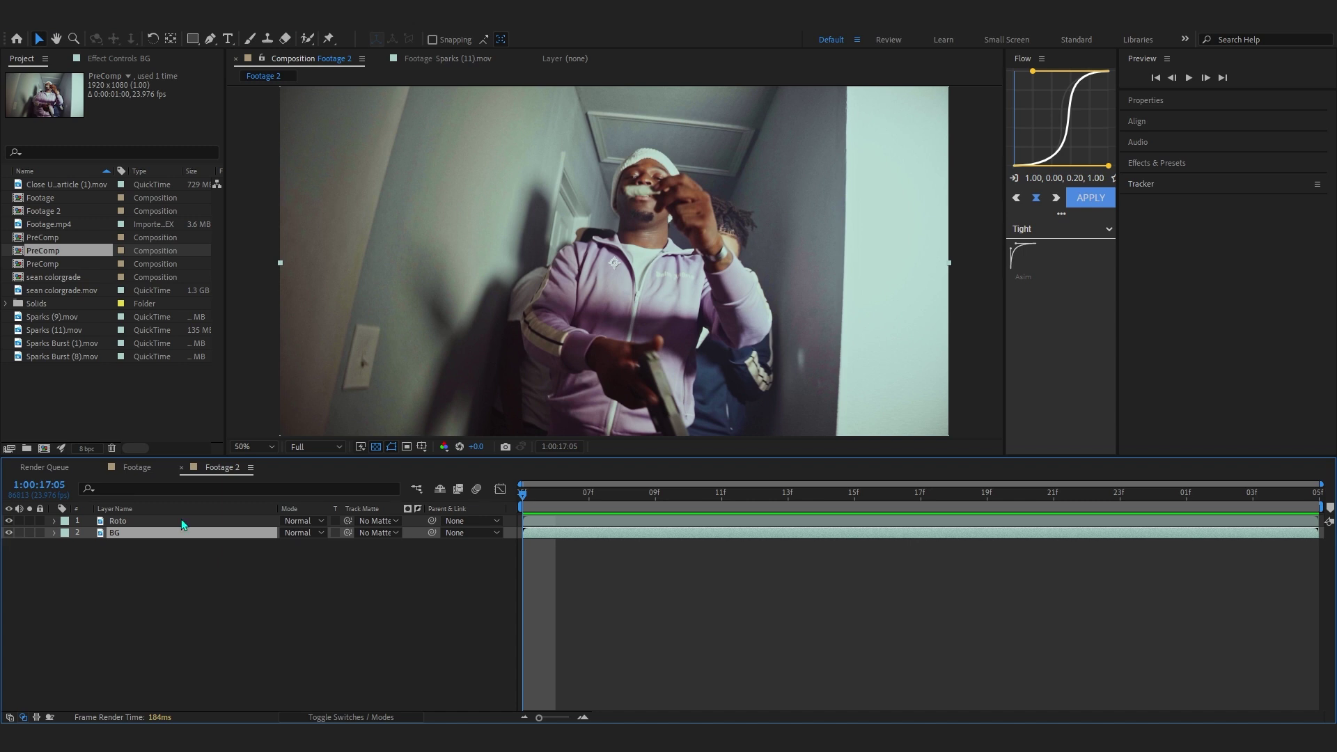
{"action": "key", "text": "space"}
{"action": "key", "text": "space"}
{"action": "key", "text": "ctrl+shift+a"}
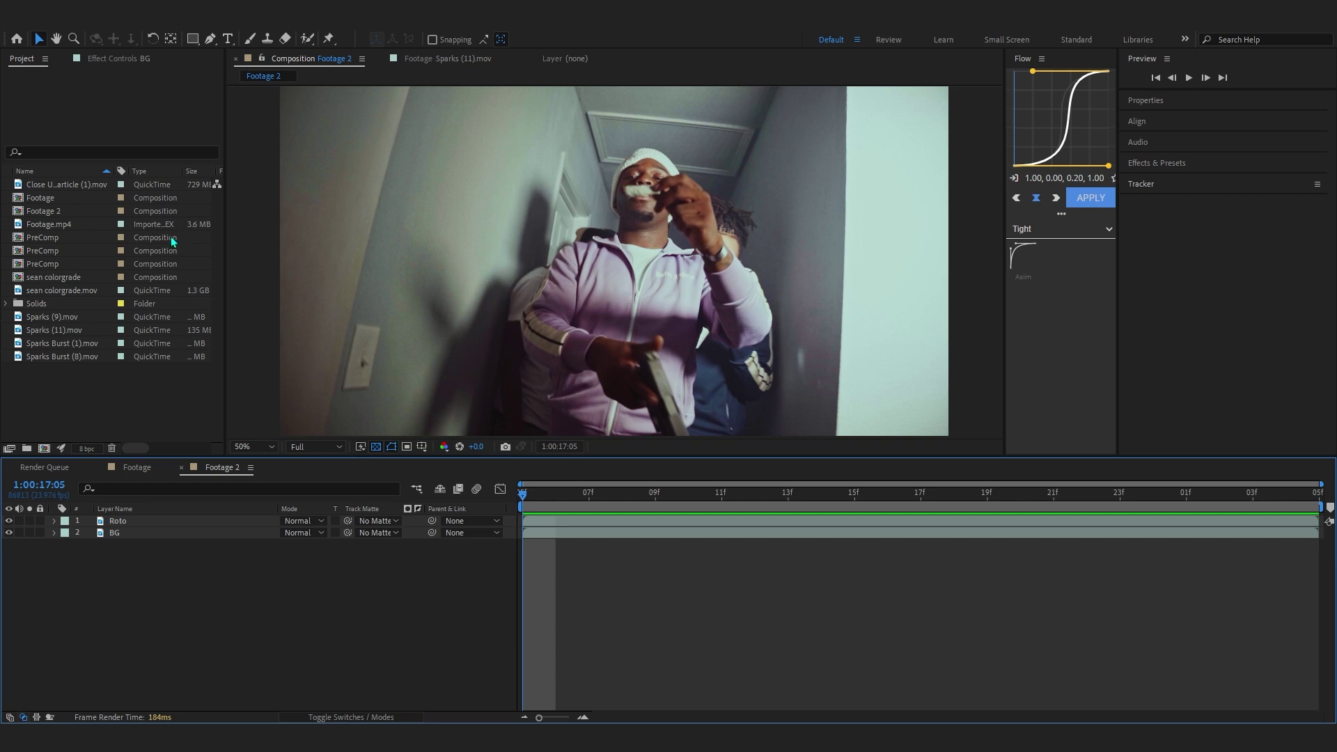
Scrub through the Sparks (9).mov and Sparks (11).mov clips to compare them, and return to the Footage 2 composition.
{"action": "double_click", "coordinate": [35, 321]}
{"action": "left_click_drag", "start_coordinate": [242, 414], "coordinate": [494, 409]}
{"action": "scroll", "coordinate": [468, 330], "scroll_direction": "down", "scroll_amount": 1}
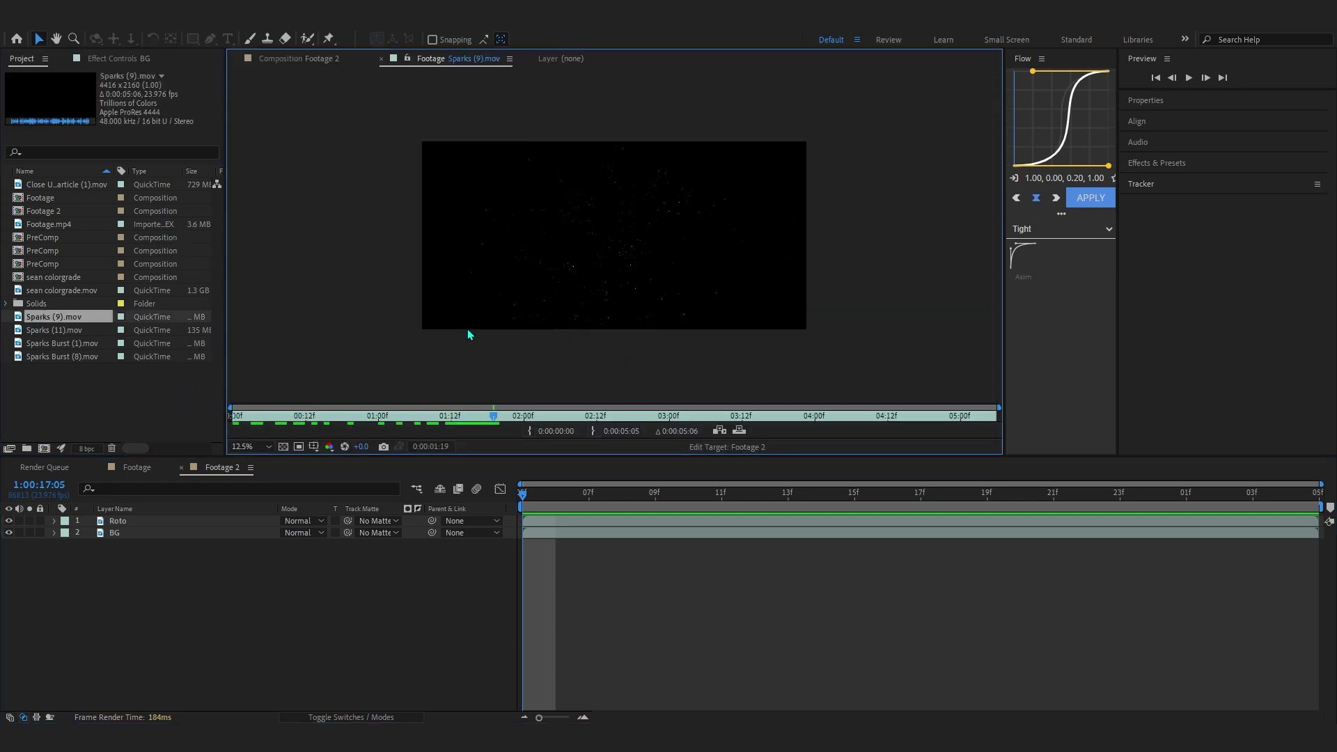
{"action": "double_click", "coordinate": [54, 330]}
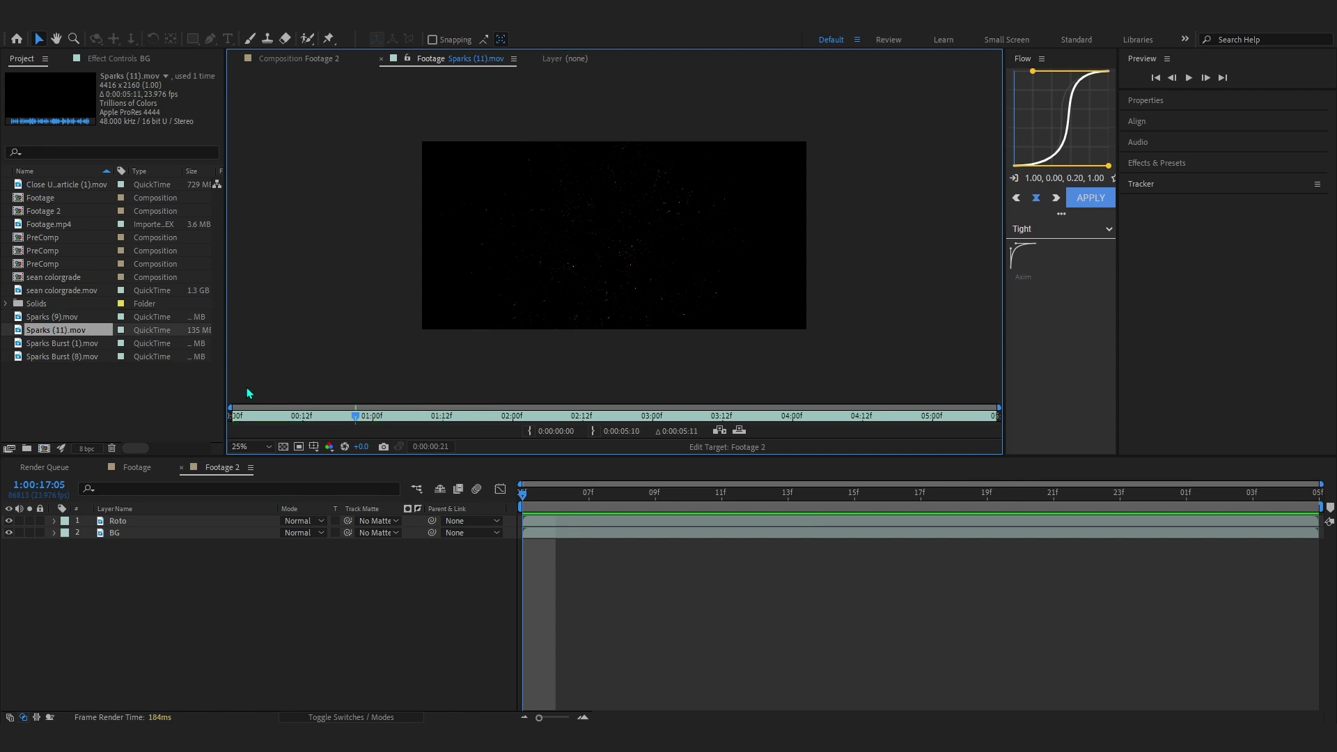
{"action": "left_click_drag", "start_coordinate": [261, 420], "coordinate": [500, 431]}
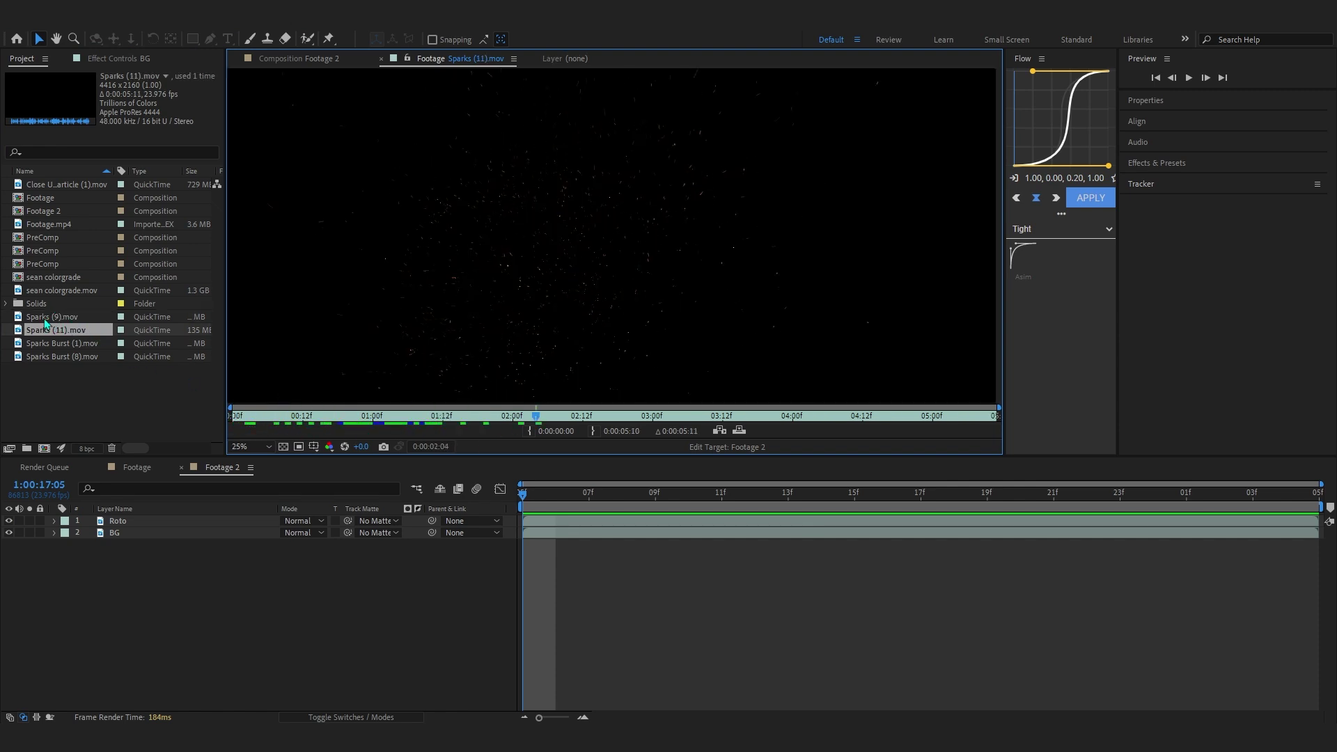
{"action": "left_click", "coordinate": [293, 59]}
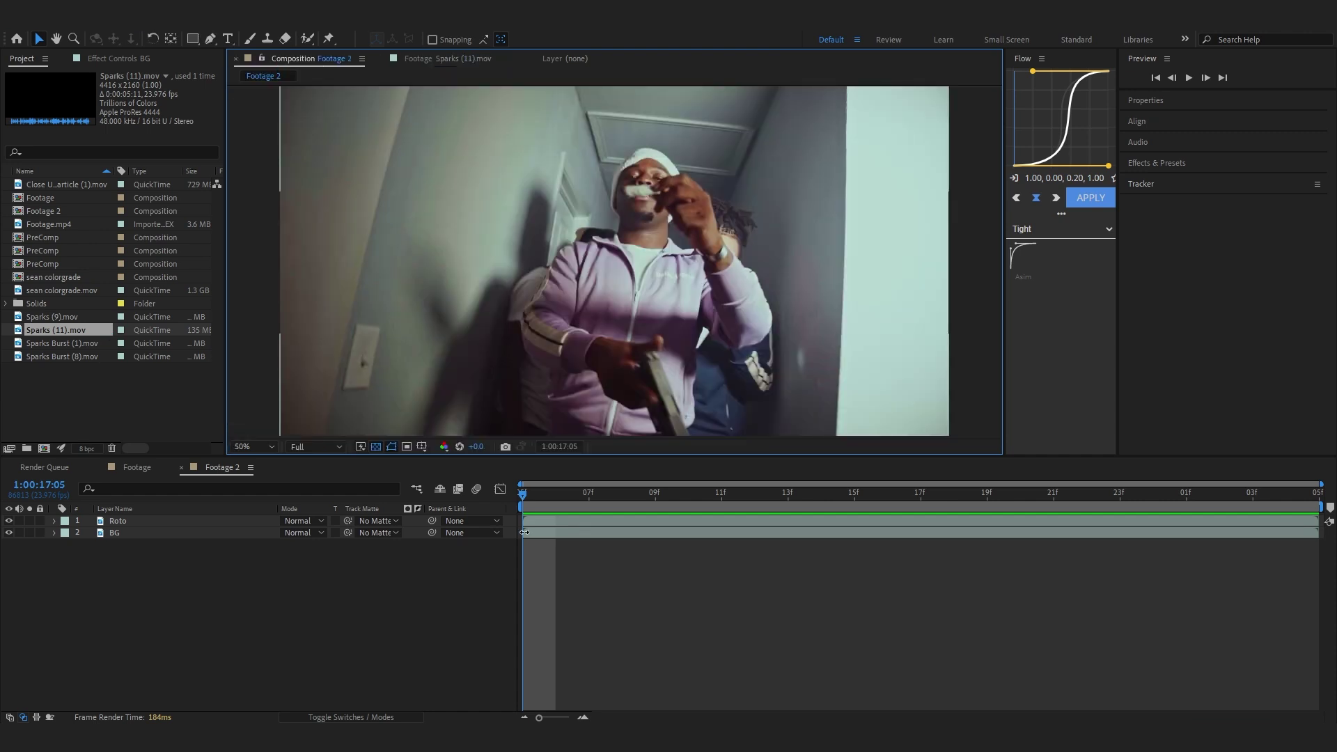
Add Sparks (9).mov to the Footage 2 composition and place it between the Roto and BG layers.
{"action": "left_click", "coordinate": [82, 319]}
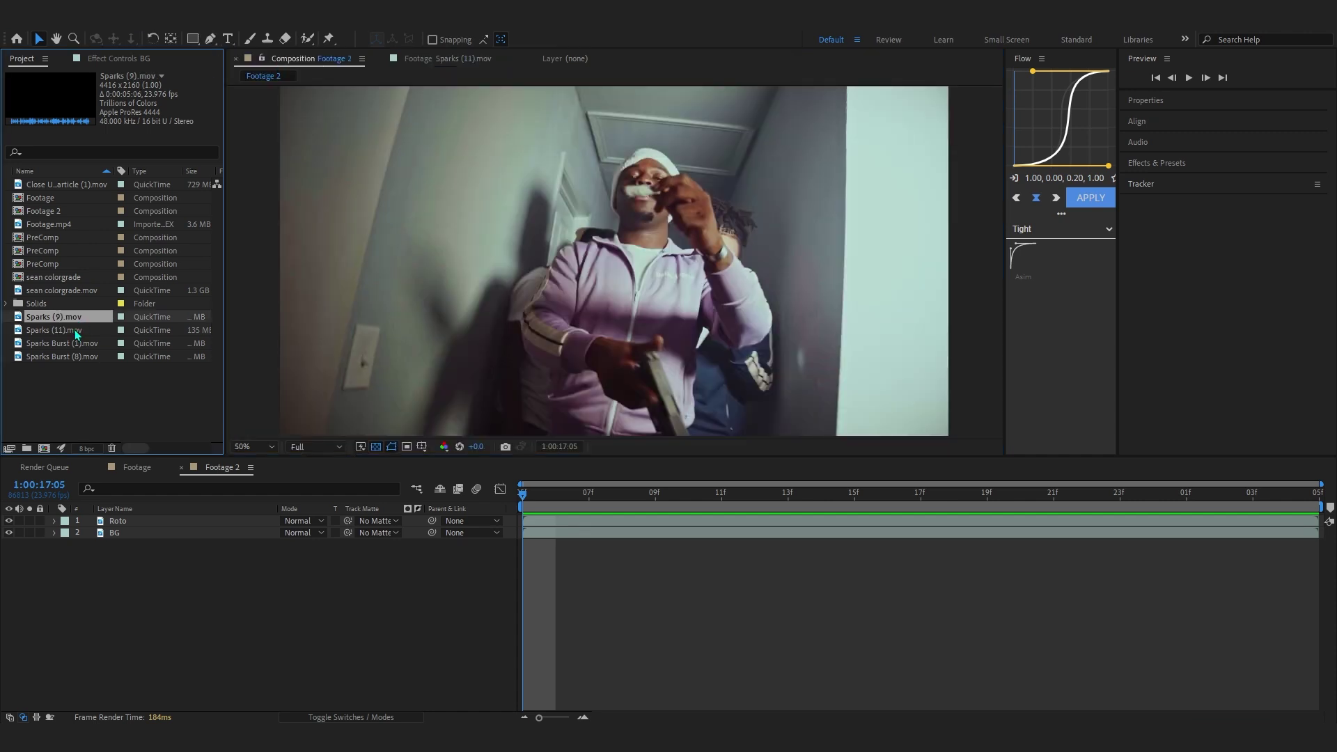
{"action": "left_click_drag", "start_coordinate": [61, 324], "coordinate": [143, 517]}
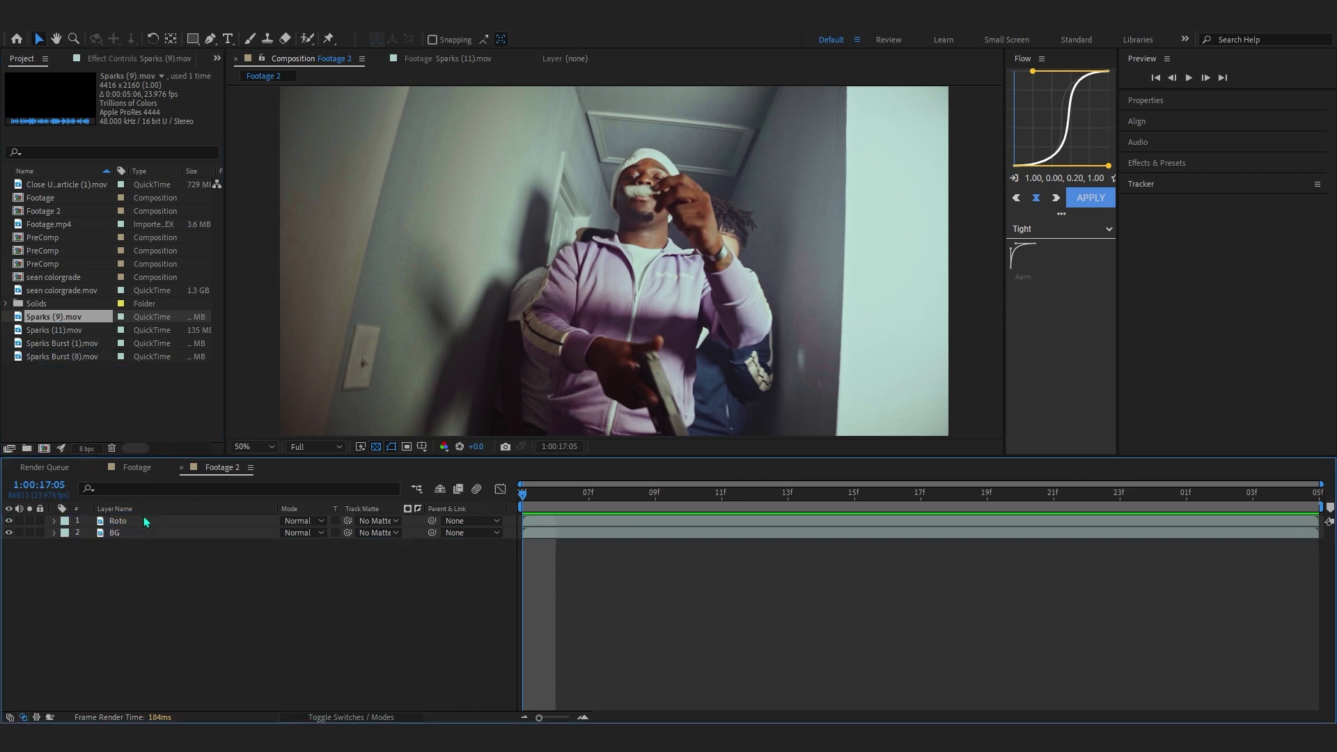
{"action": "key", "text": "Page_Down"}
{"action": "key", "text": "Page_Down"}
{"action": "key", "text": "Page_Down"}
{"action": "key", "text": "Page_Down"}
{"action": "key", "text": "Page_Down"}
{"action": "key", "text": "Page_Down"}
{"action": "key", "text": "Page_Down"}
{"action": "left_click_drag", "start_coordinate": [177, 522], "coordinate": [177, 539]}
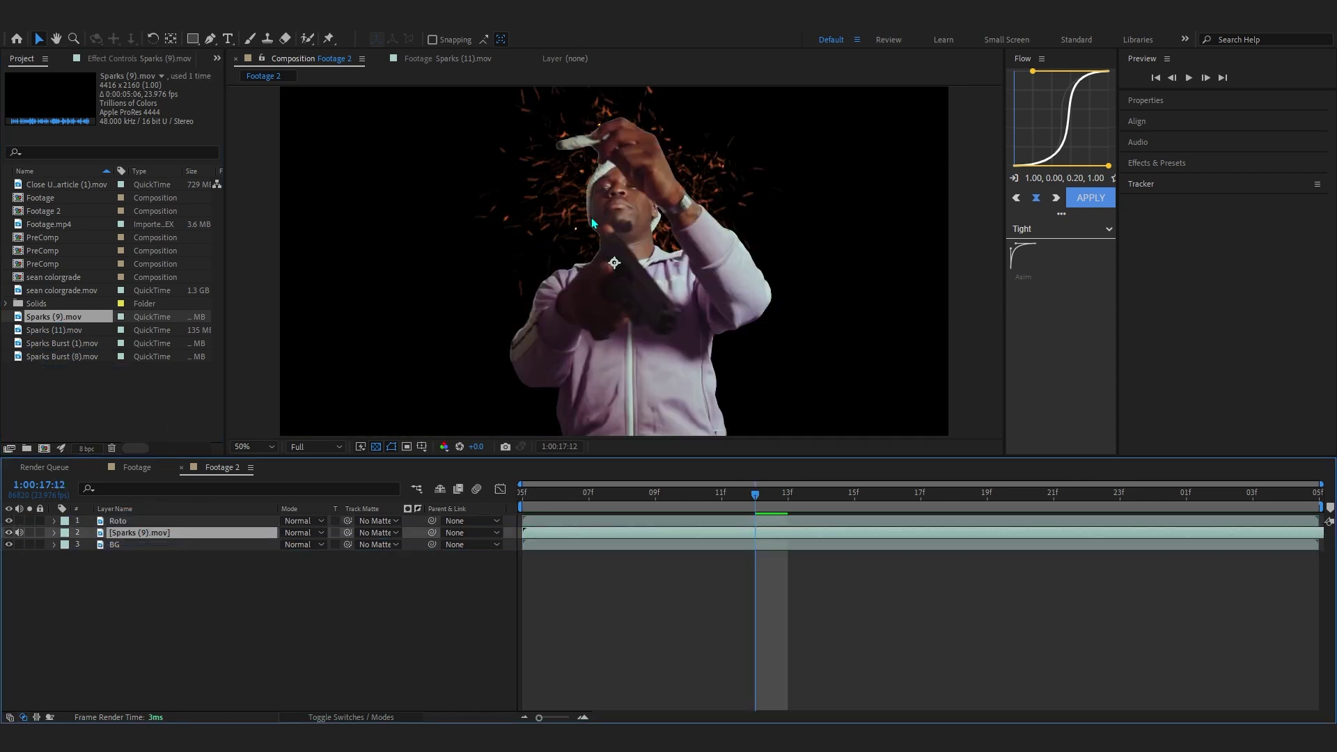
Set the scale of the Sparks (9).mov layer to 164%, checking its coverage across the shot.
{"action": "key", "text": "s"}
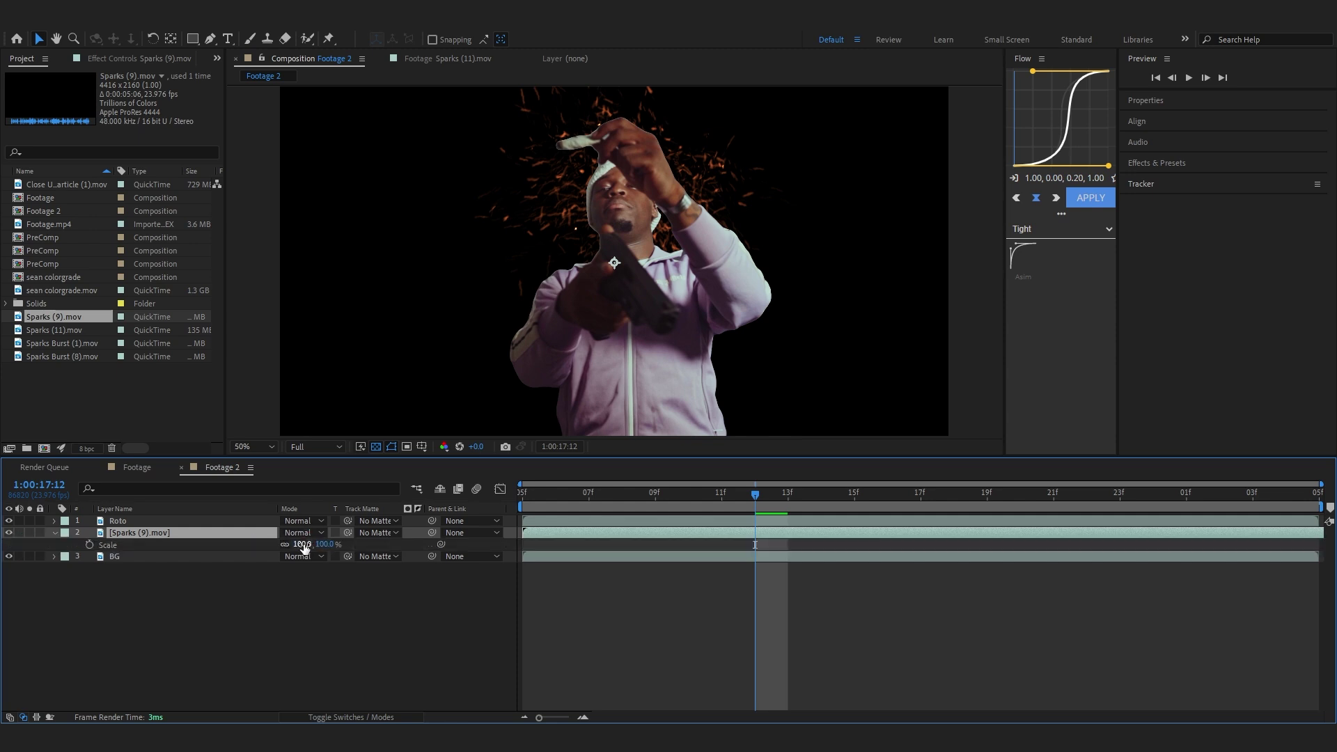
{"action": "left_click_drag", "start_coordinate": [303, 546], "coordinate": [273, 546]}
{"action": "left_click_drag", "start_coordinate": [835, 254], "coordinate": [818, 296]}
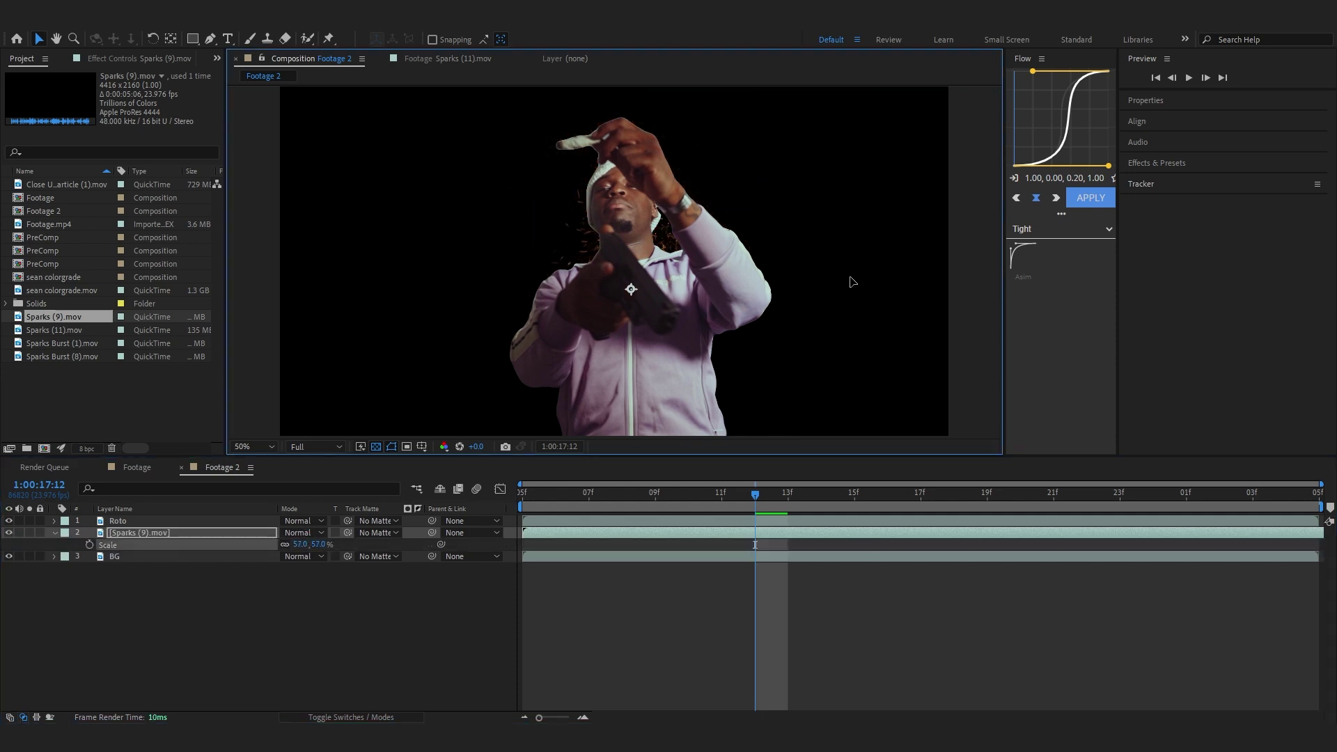
{"action": "left_click_drag", "start_coordinate": [855, 494], "coordinate": [1128, 510]}
{"action": "key", "text": "space"}
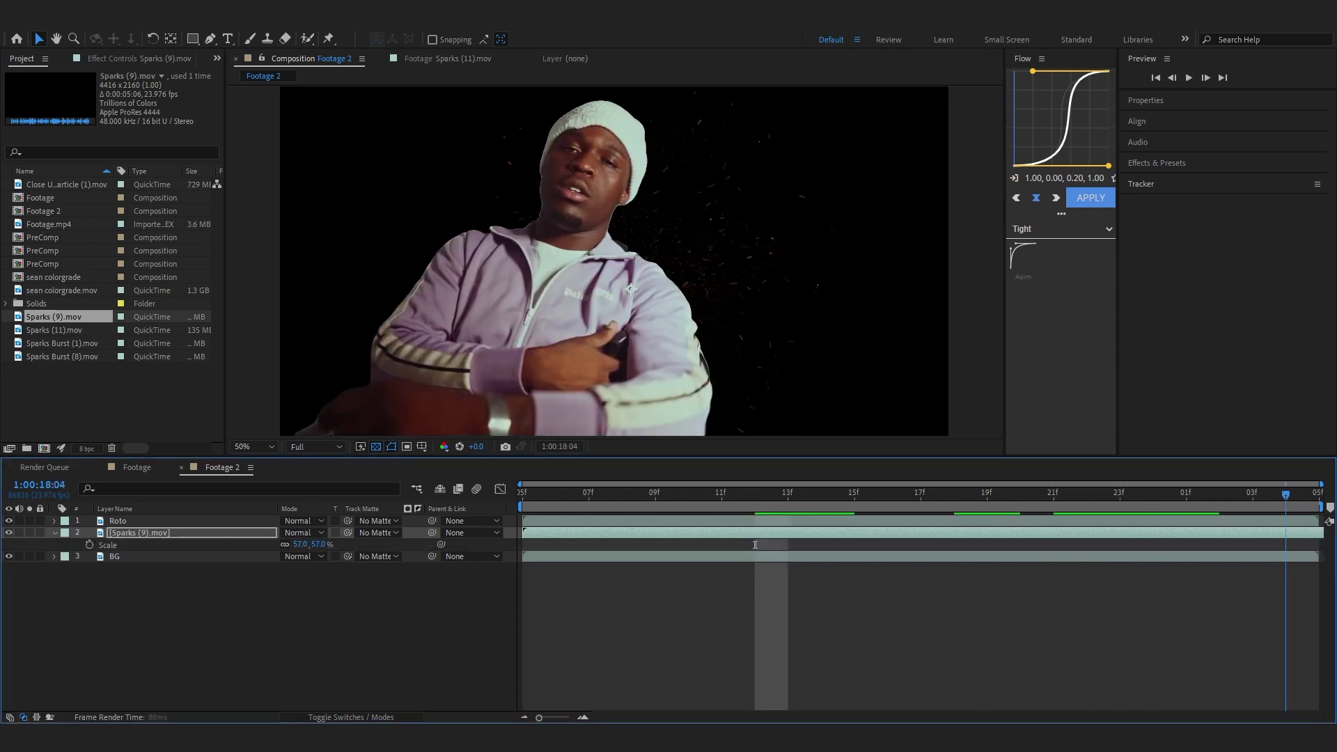
{"action": "key", "text": "space"}
{"action": "left_click_drag", "start_coordinate": [299, 545], "coordinate": [374, 544]}
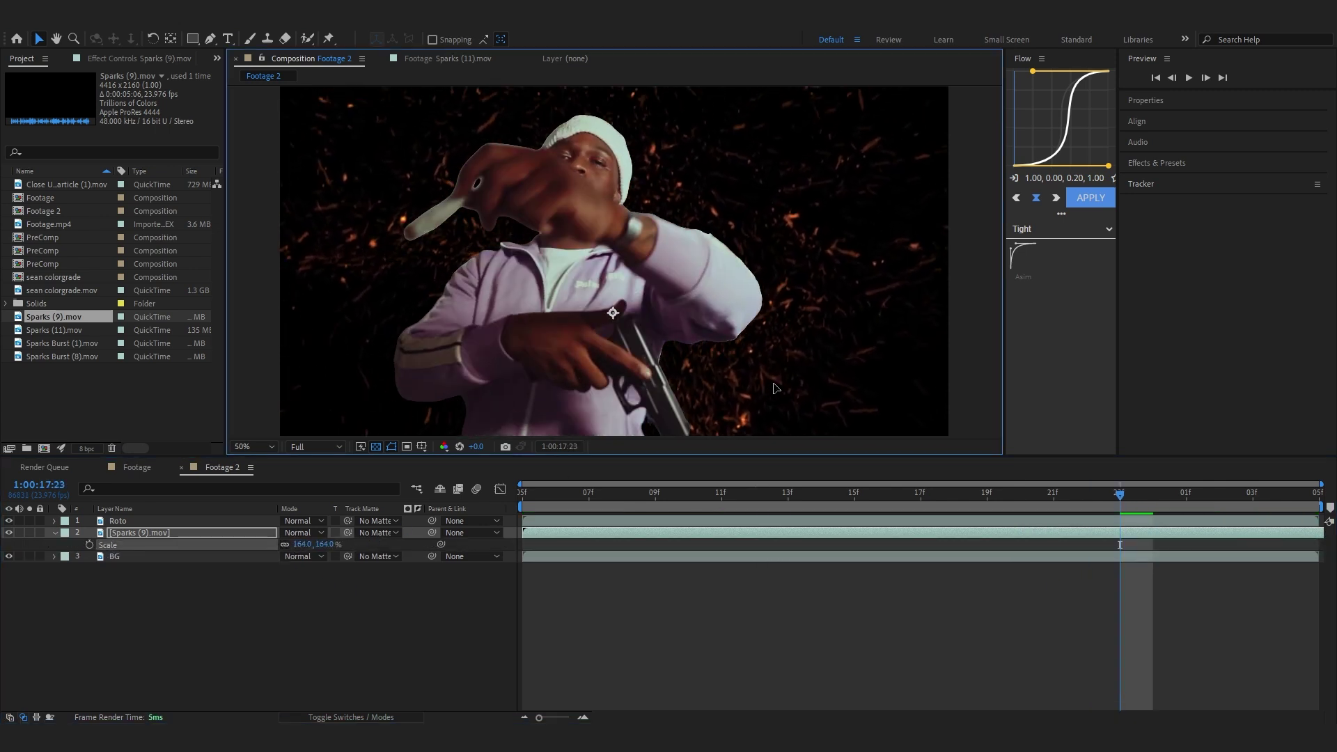
Shift the Sparks (9).mov layer slightly earlier in time and lower it behind the performer to position 904, 882.
{"action": "key", "text": "space"}
{"action": "left_click_drag", "start_coordinate": [665, 607], "coordinate": [642, 599]}
{"action": "left_click_drag", "start_coordinate": [734, 284], "coordinate": [716, 353]}
{"action": "left_click_drag", "start_coordinate": [631, 495], "coordinate": [869, 499]}
{"action": "key", "text": "space"}
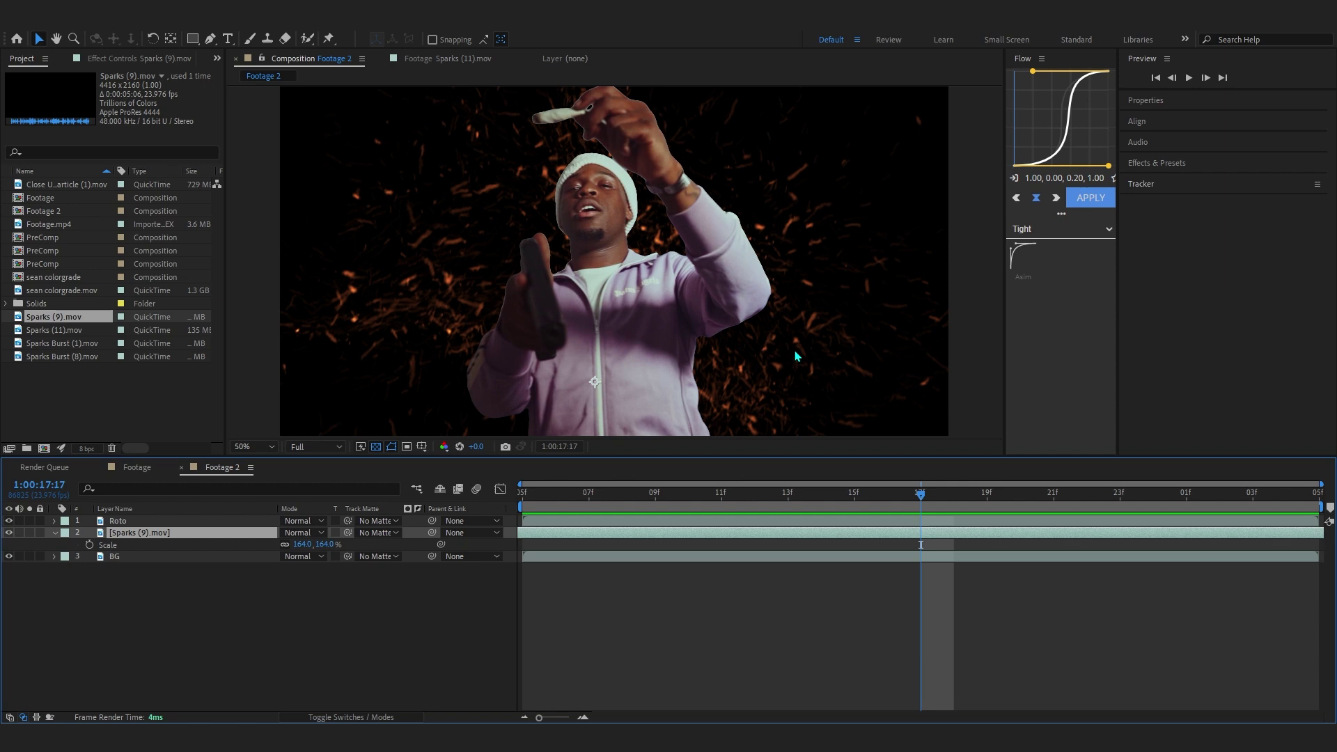
Try the Screen blending mode on the Sparks (9).mov layer and preview it.
{"action": "left_click", "coordinate": [355, 714]}
{"action": "left_click", "coordinate": [355, 715]}
{"action": "left_click", "coordinate": [298, 535]}
{"action": "left_click", "coordinate": [382, 296]}
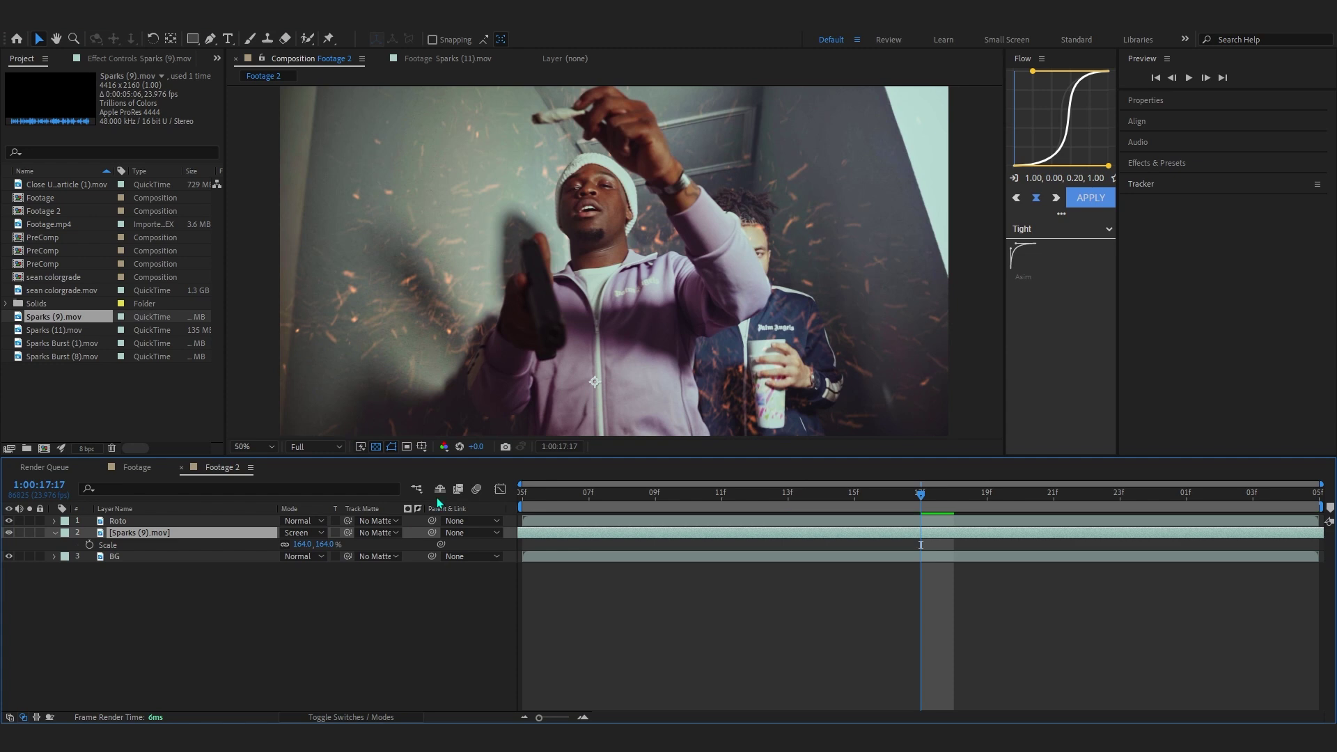
{"action": "key", "text": "space"}
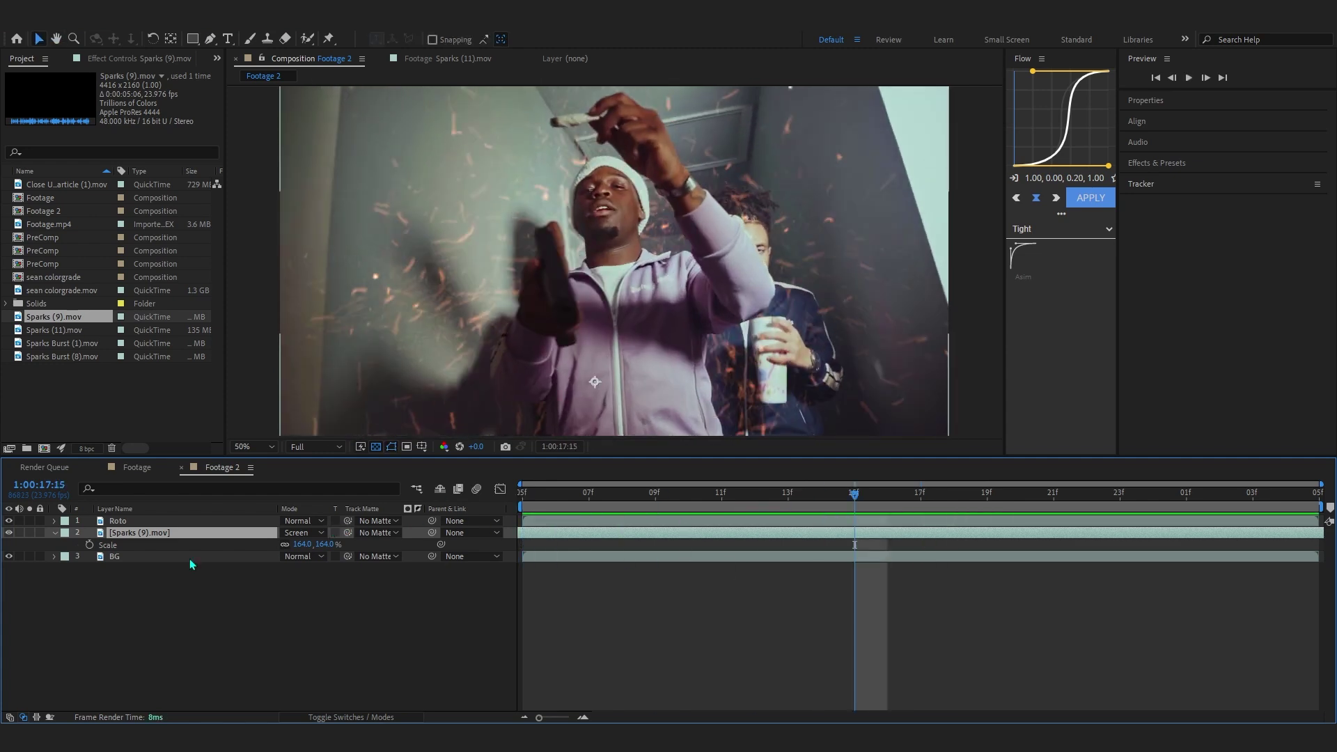
Set the Sparks (9).mov layer's blending mode to Linear Dodge and preview the blend.
{"action": "left_click", "coordinate": [305, 535]}
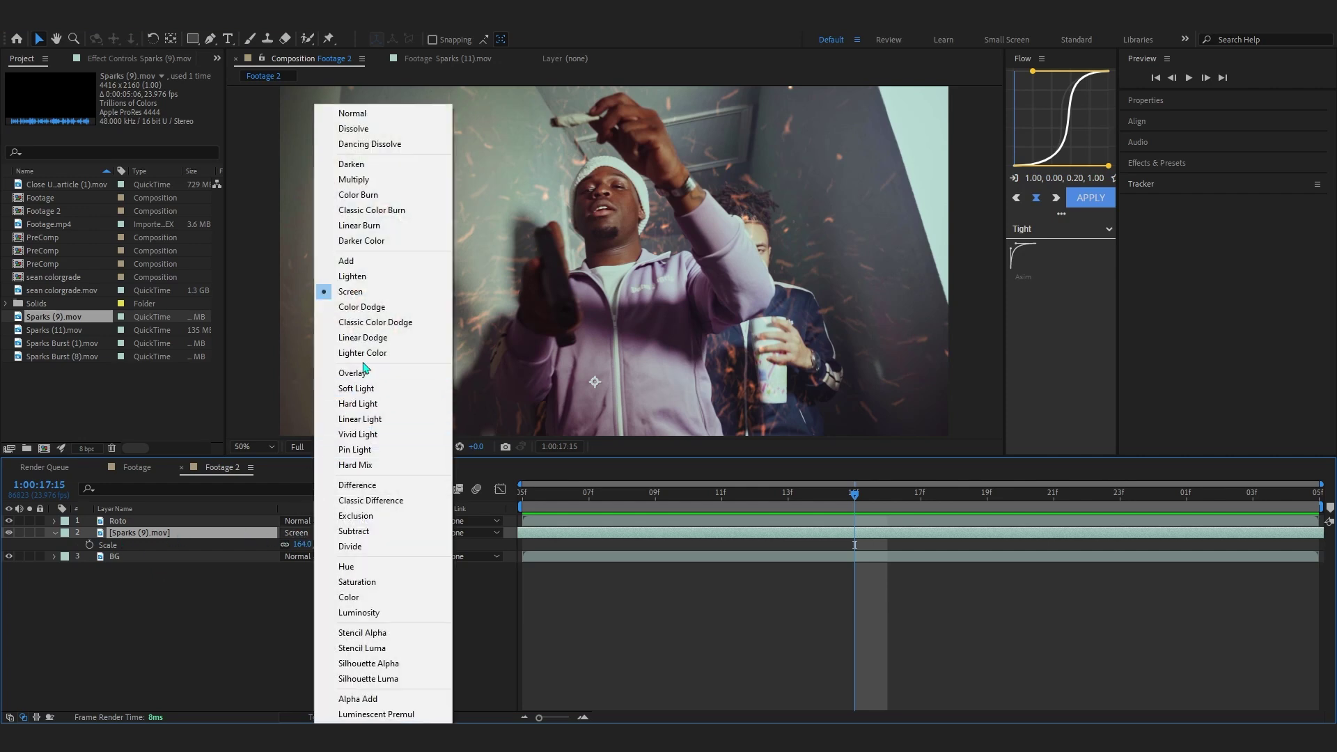
{"action": "left_click", "coordinate": [369, 335]}
{"action": "key", "text": "space"}
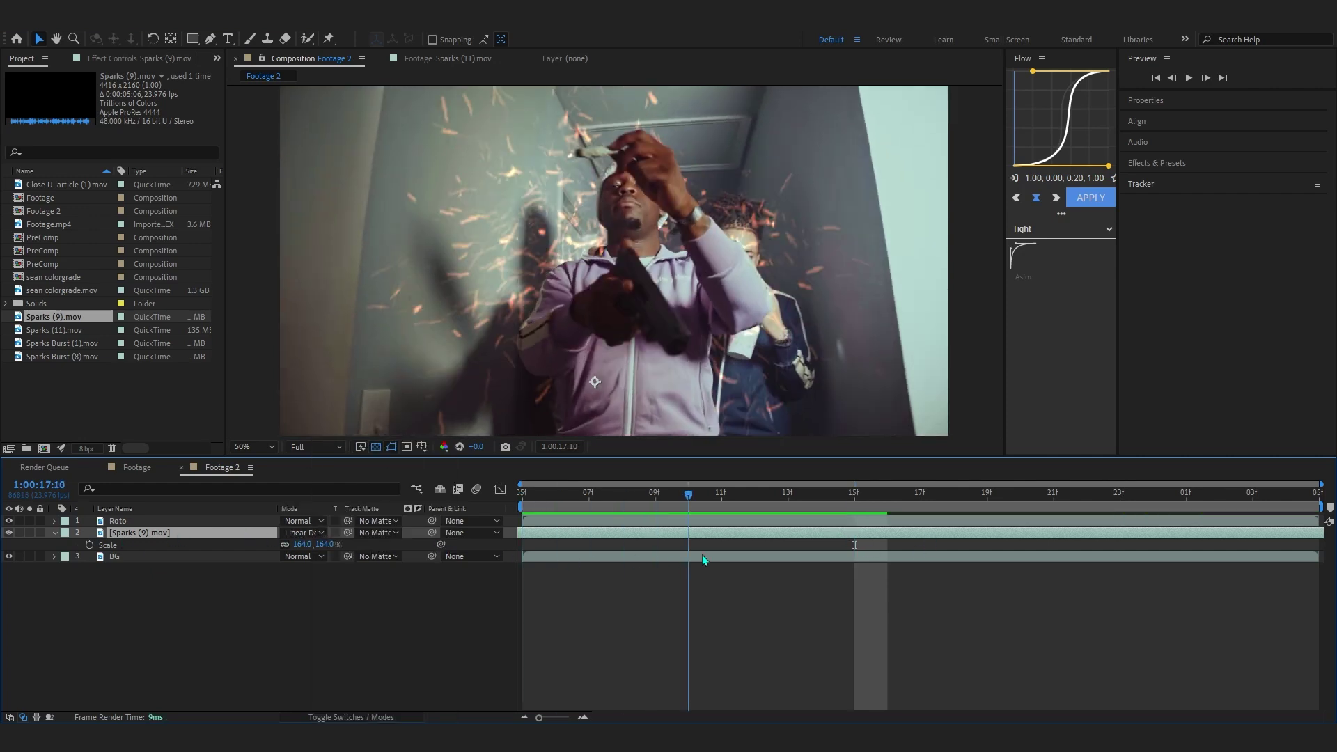
{"action": "left_click_drag", "start_coordinate": [1151, 605], "coordinate": [156, 576]}
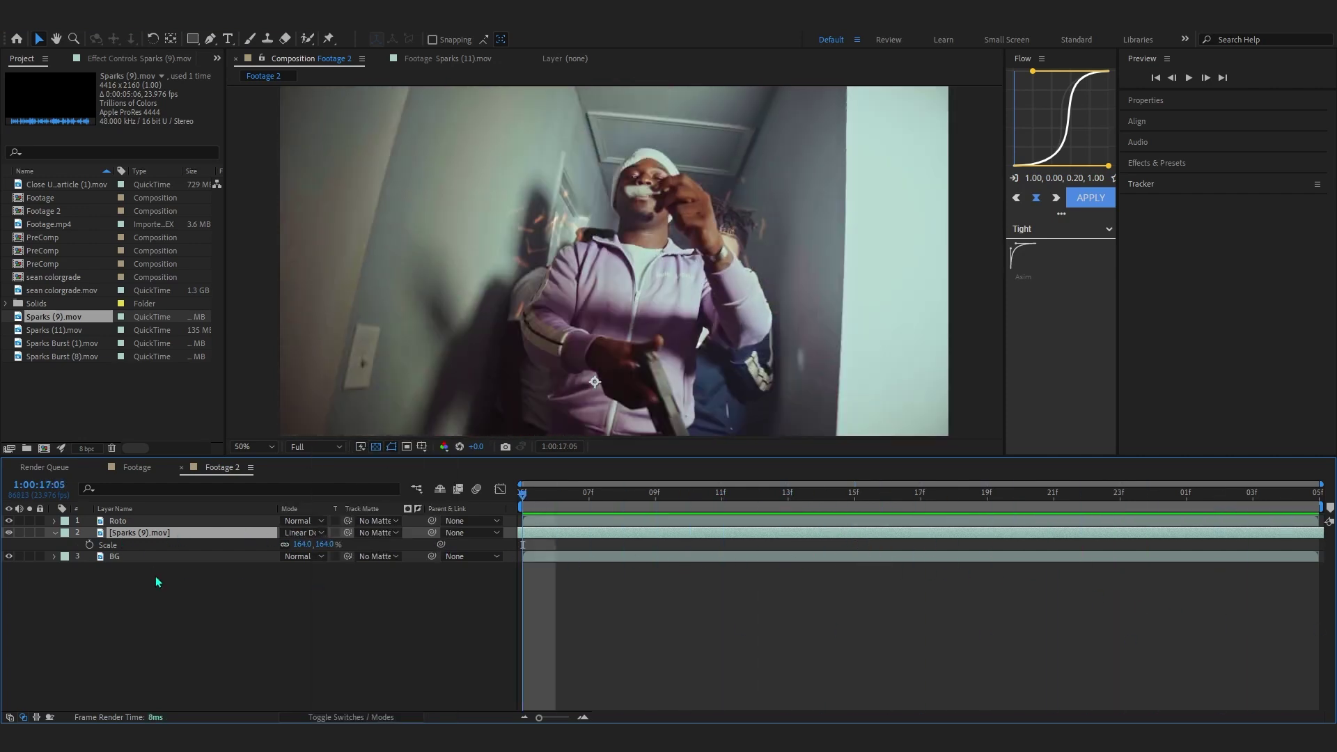
{"action": "key", "text": "space"}
Add Sparks (11).mov directly below the Roto layer and set its blending mode to Linear Dodge.
{"action": "left_click_drag", "start_coordinate": [54, 331], "coordinate": [135, 517]}
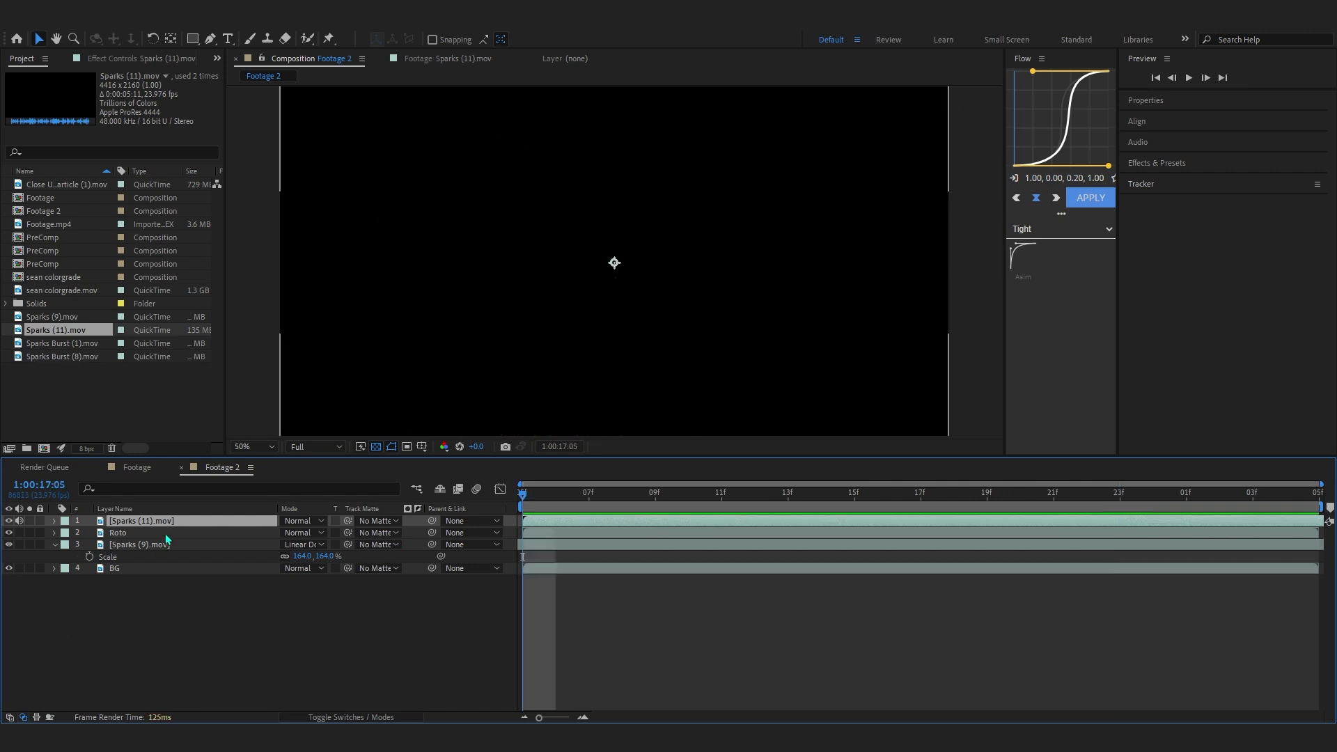
{"action": "left_click_drag", "start_coordinate": [164, 522], "coordinate": [163, 539]}
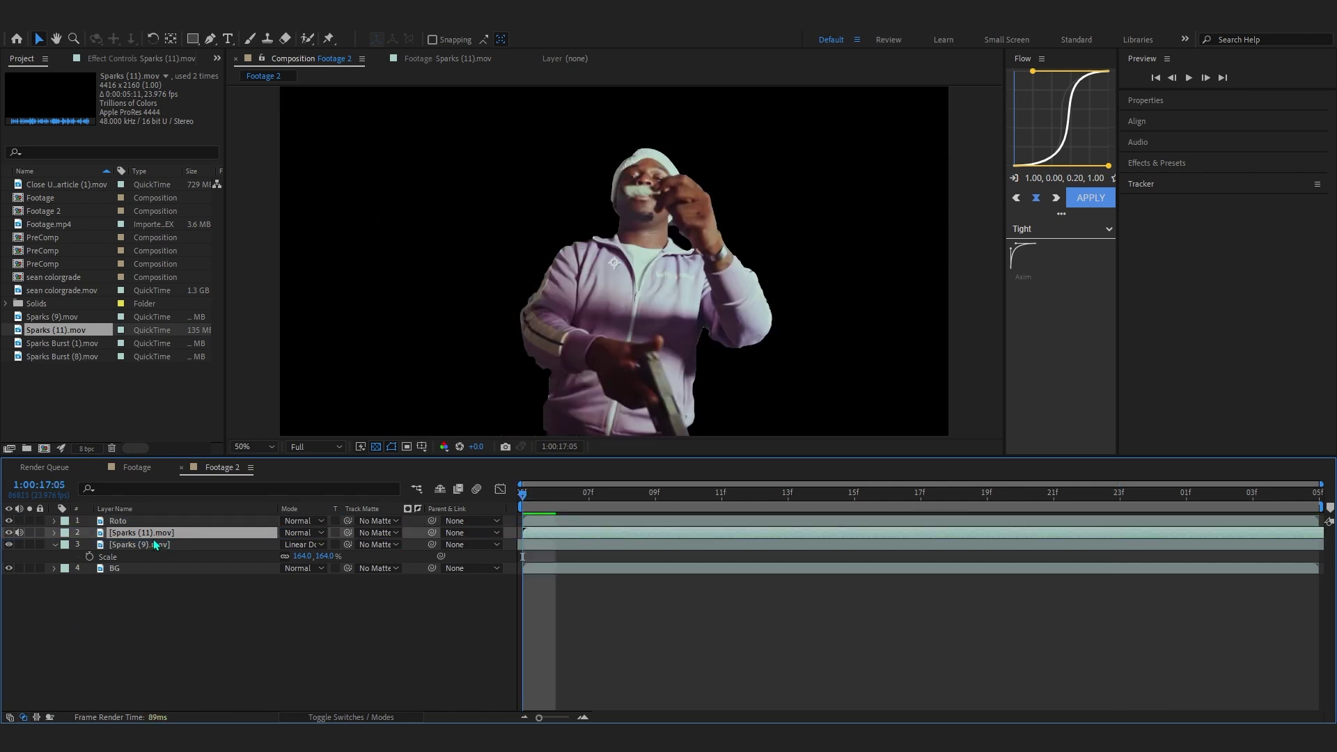
{"action": "left_click", "coordinate": [301, 532]}
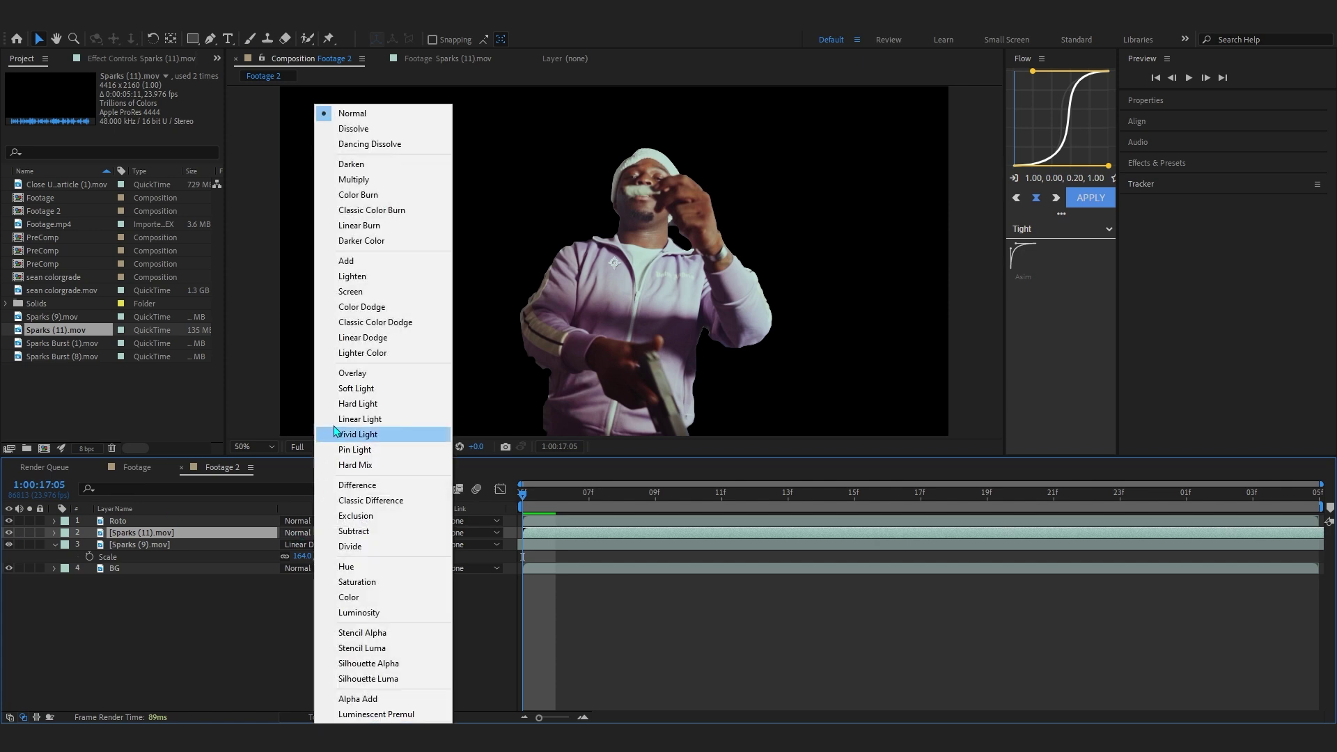
{"action": "left_click", "coordinate": [352, 341]}
{"action": "key", "text": "space"}
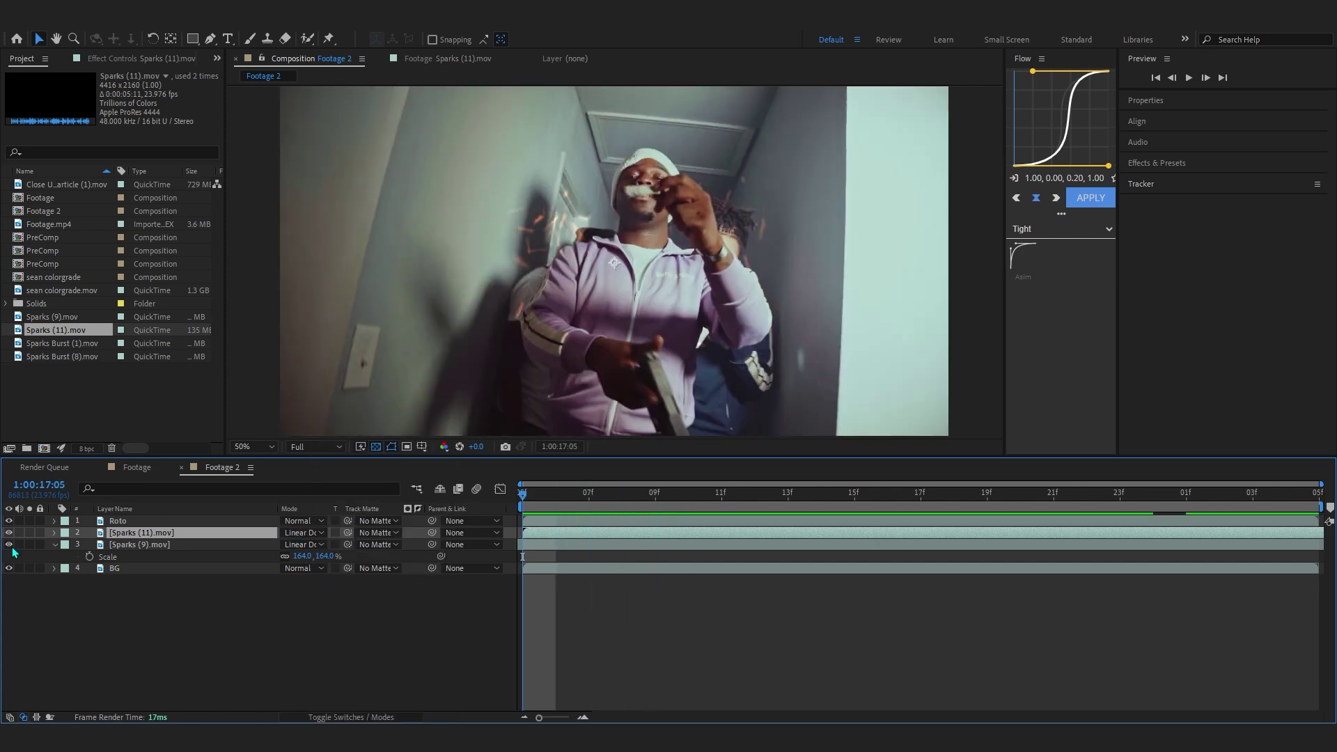
Hide the Sparks (9).mov layer and set the scale of the Sparks (11).mov layer to 215%.
{"action": "left_click", "coordinate": [8, 544]}
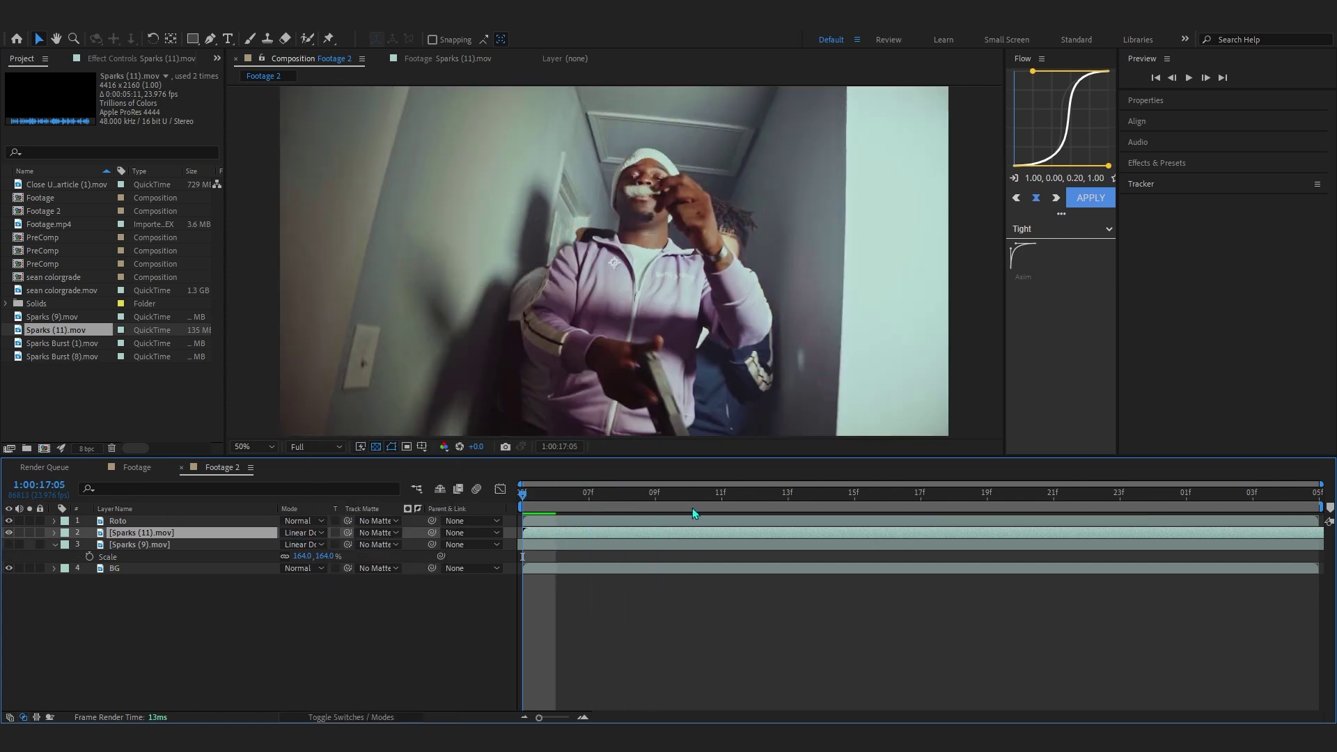
{"action": "key", "text": "space"}
{"action": "key", "text": "s"}
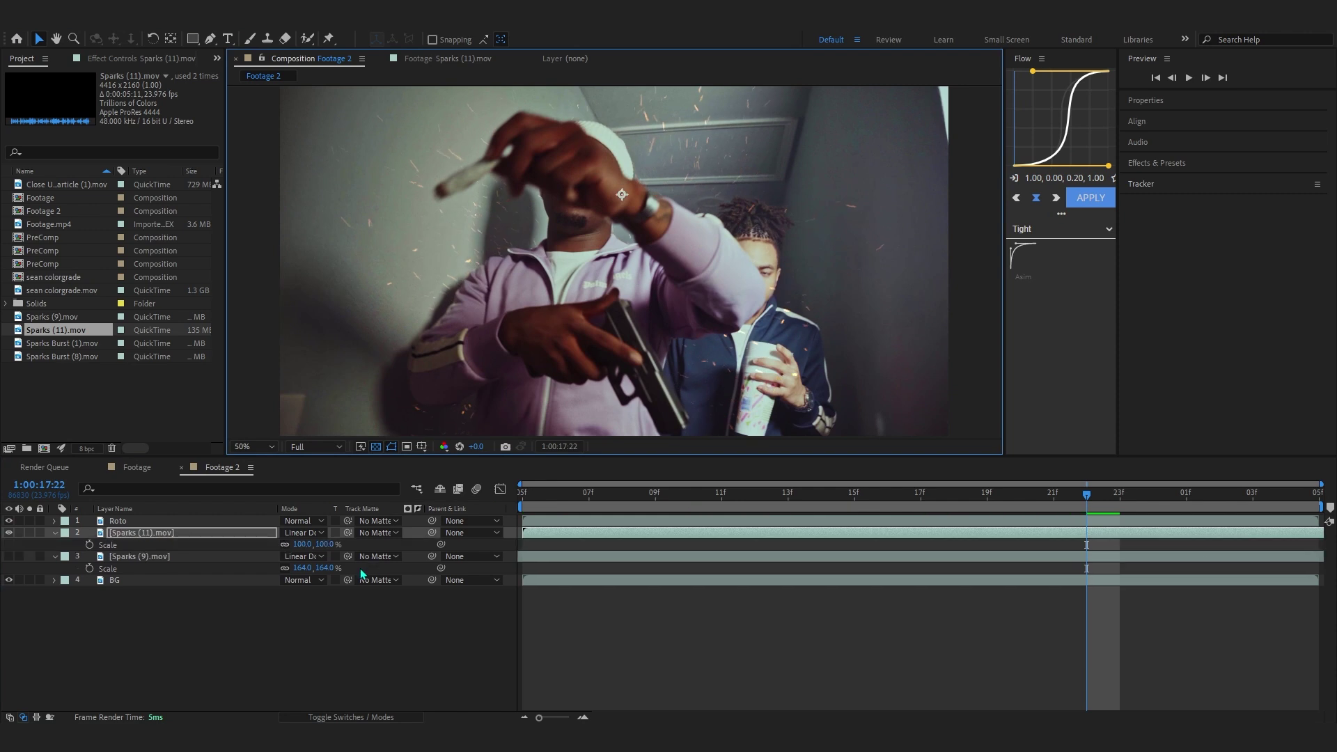
{"action": "left_click_drag", "start_coordinate": [296, 550], "coordinate": [1180, 535]}
{"action": "left_click_drag", "start_coordinate": [824, 502], "coordinate": [854, 500]}
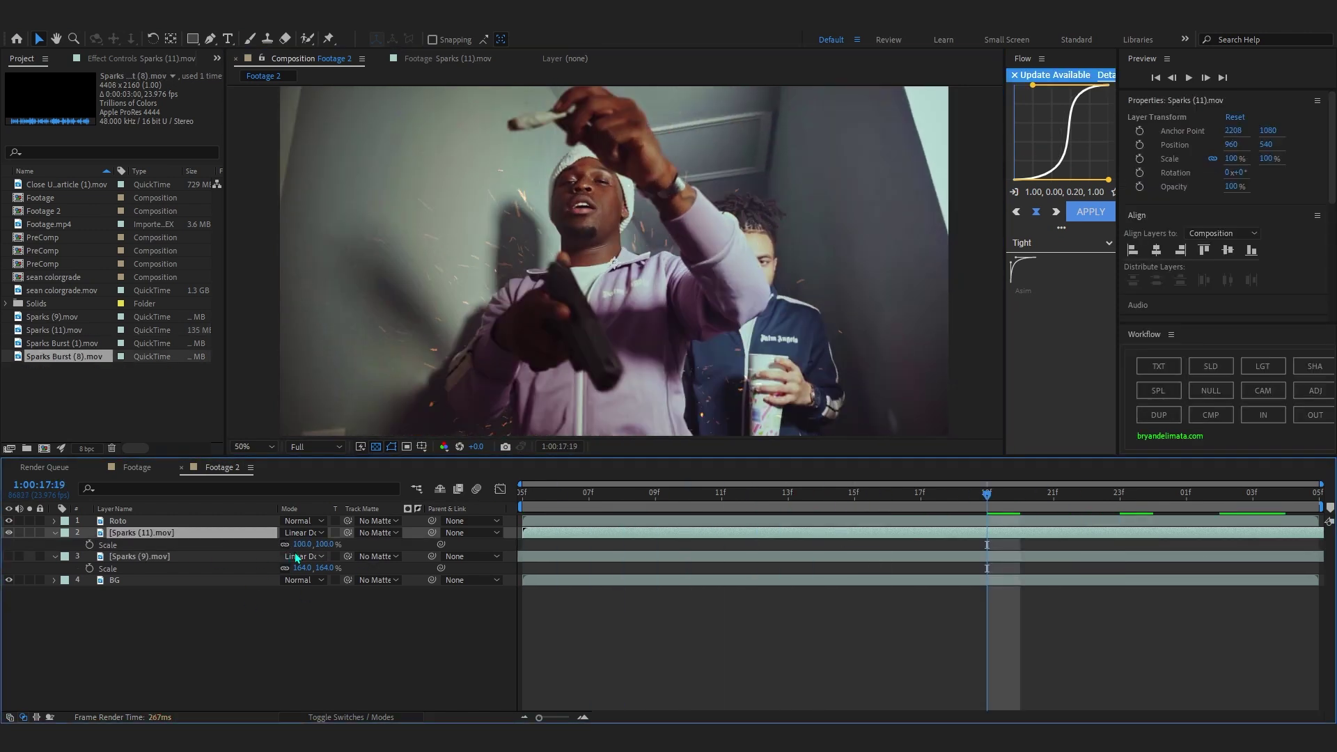
{"action": "left_click_drag", "start_coordinate": [298, 550], "coordinate": [293, 550]}
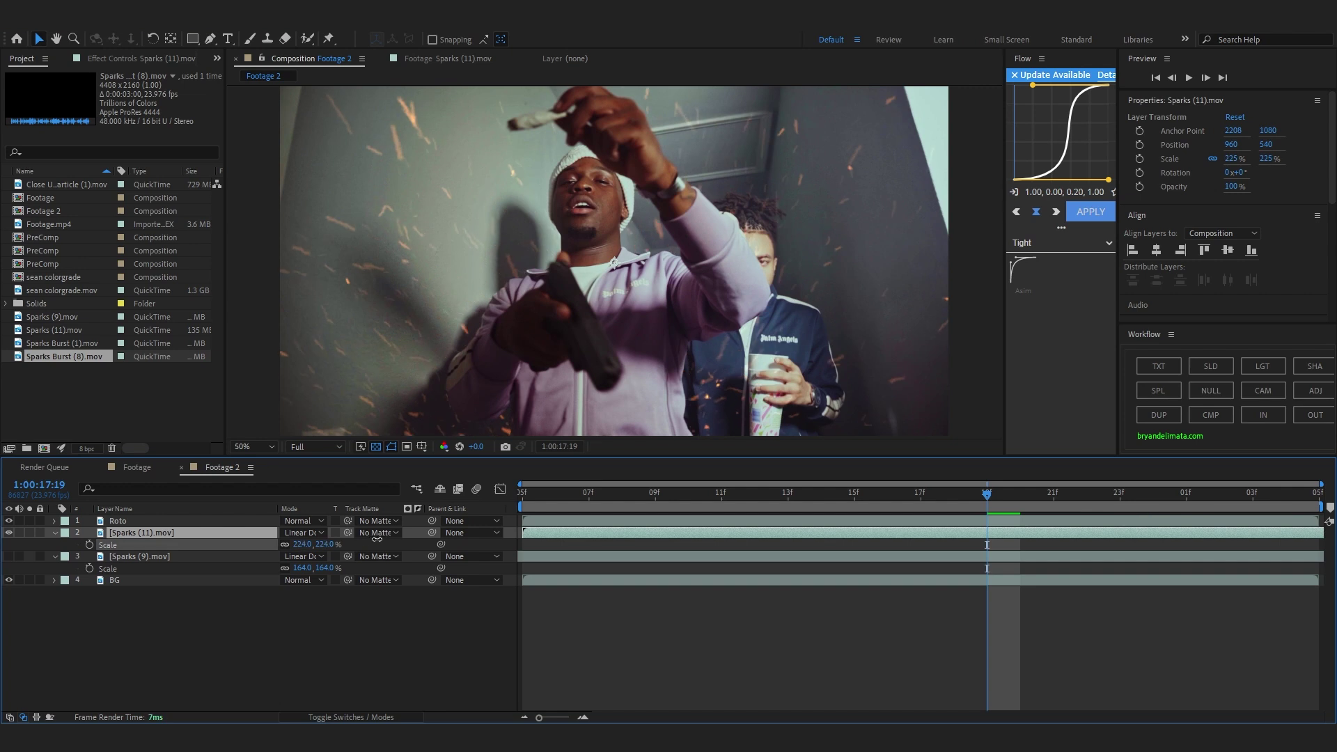
Move the Sparks (11).mov layer up to position 1056, 172 and shift it earlier in time.
{"action": "left_click_drag", "start_coordinate": [700, 360], "coordinate": [733, 232]}
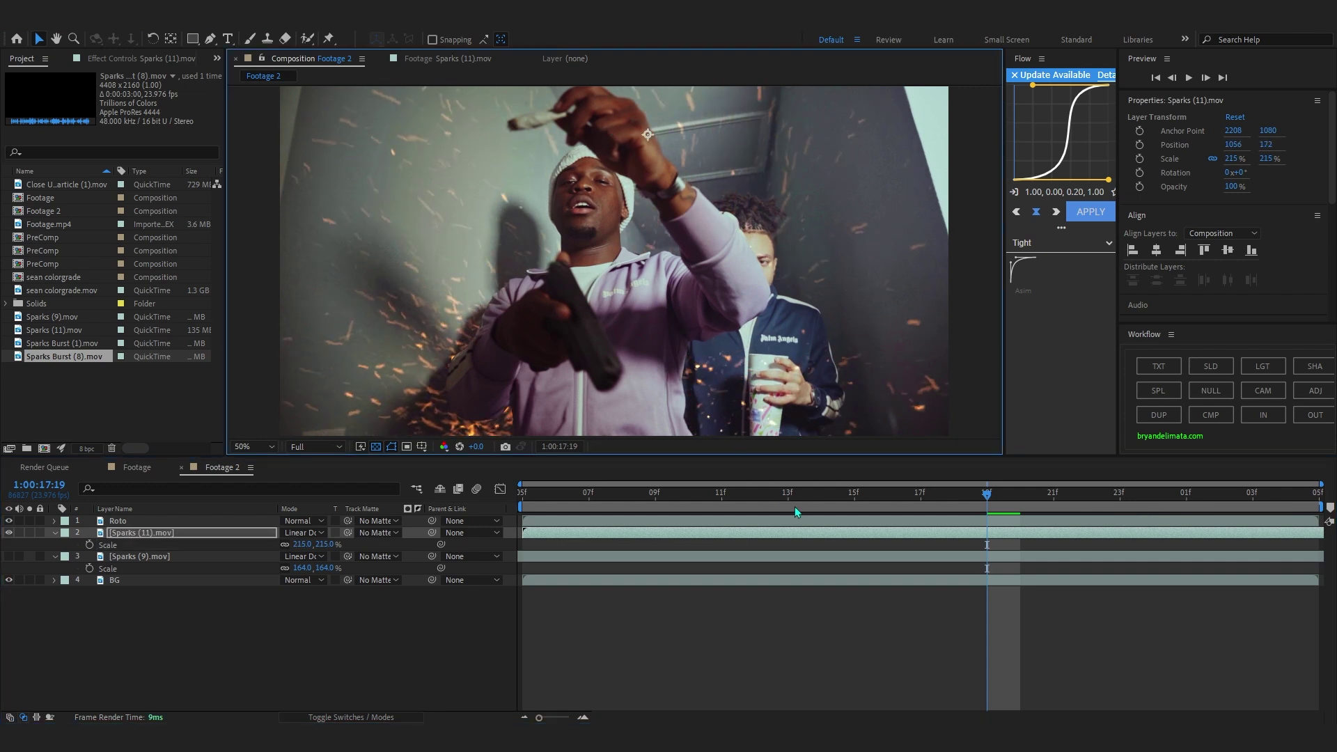
{"action": "left_click", "coordinate": [756, 495]}
{"action": "left_click_drag", "start_coordinate": [756, 495], "coordinate": [400, 531]}
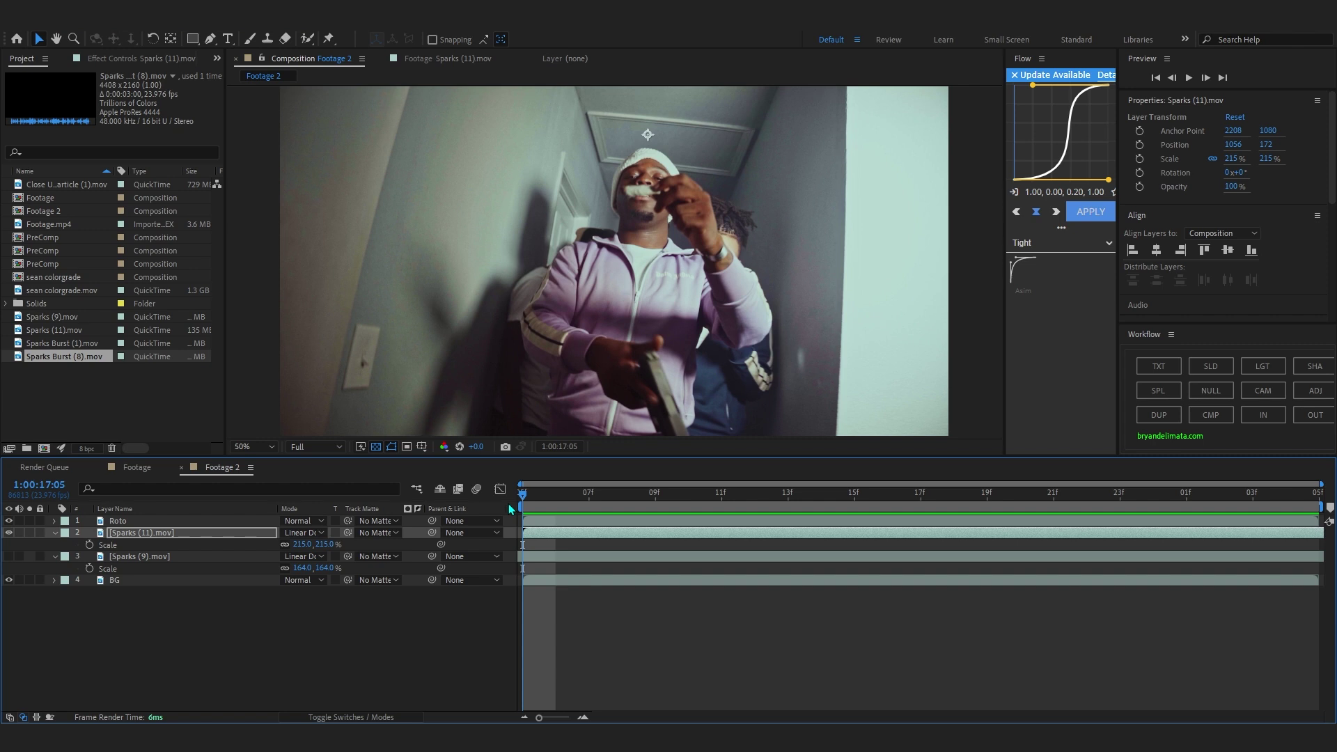
{"action": "left_click_drag", "start_coordinate": [648, 535], "coordinate": [487, 554]}
{"action": "left_click_drag", "start_coordinate": [622, 510], "coordinate": [516, 550]}
Show the Sparks (9).mov layer again and move it above the Sparks (11).mov layer.
{"action": "left_click", "coordinate": [8, 549]}
{"action": "left_click", "coordinate": [9, 557]}
{"action": "left_click_drag", "start_coordinate": [132, 556], "coordinate": [124, 529]}
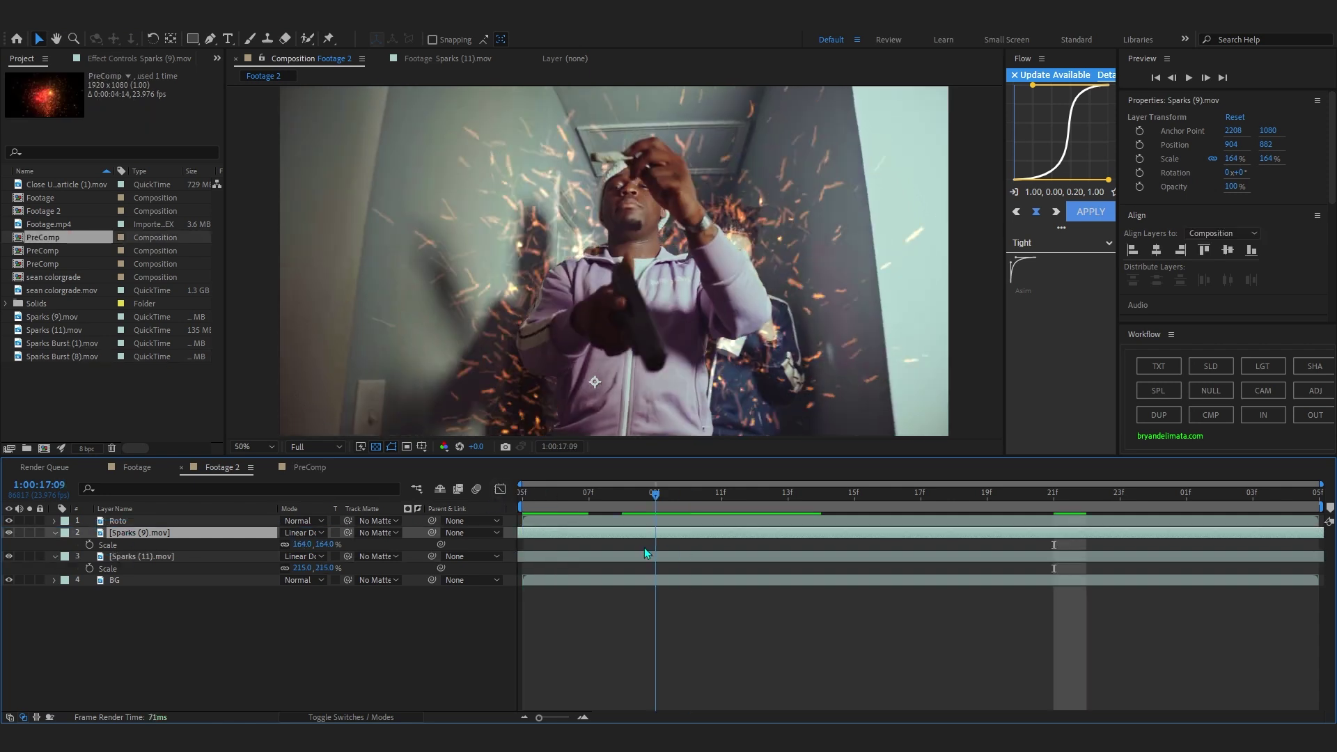
{"action": "left_click_drag", "start_coordinate": [582, 564], "coordinate": [791, 519]}
Lower the opacity of the Sparks (11).mov layer and check the combined sparks across the shot.
{"action": "left_click", "coordinate": [784, 556]}
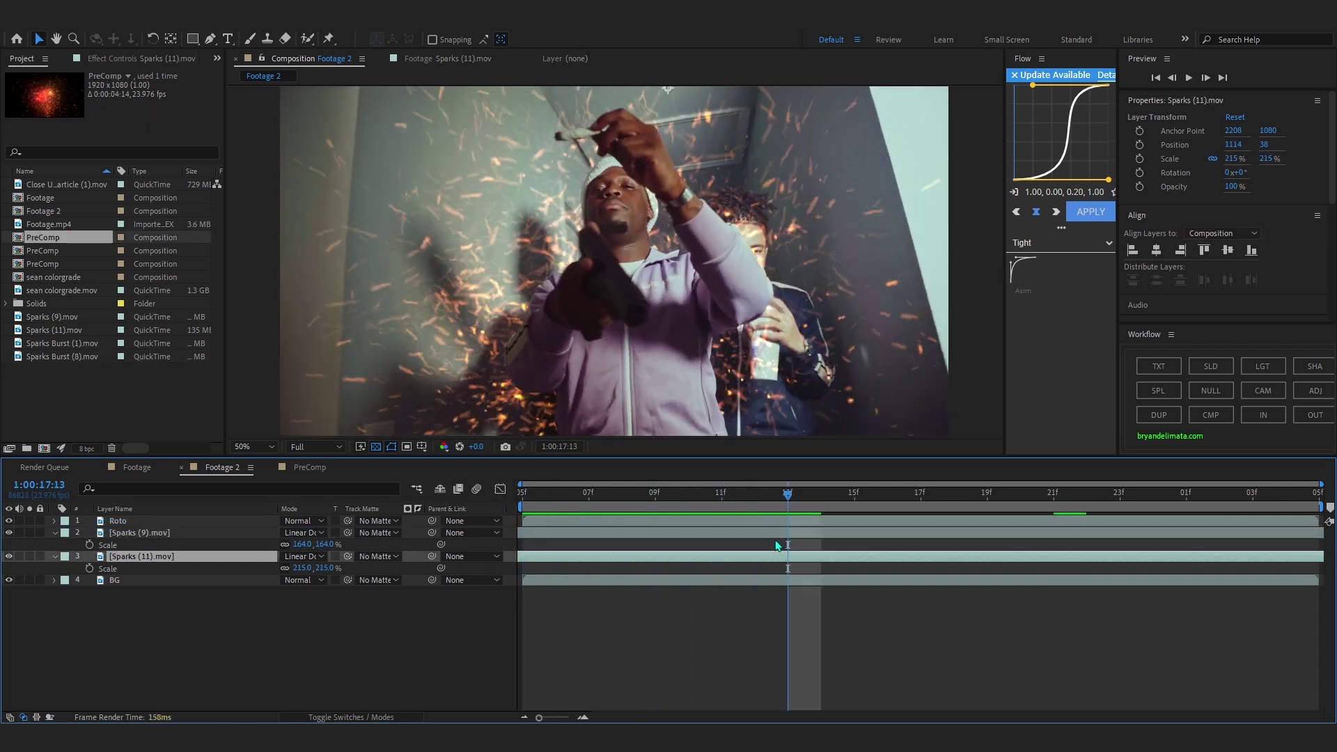
{"action": "left_click", "coordinate": [775, 544]}
{"action": "left_click", "coordinate": [769, 537]}
{"action": "left_click", "coordinate": [755, 557]}
{"action": "key", "text": "t"}
{"action": "left_click_drag", "start_coordinate": [287, 568], "coordinate": [237, 592]}
{"action": "left_click", "coordinate": [727, 352]}
{"action": "left_click_drag", "start_coordinate": [796, 501], "coordinate": [1325, 539]}
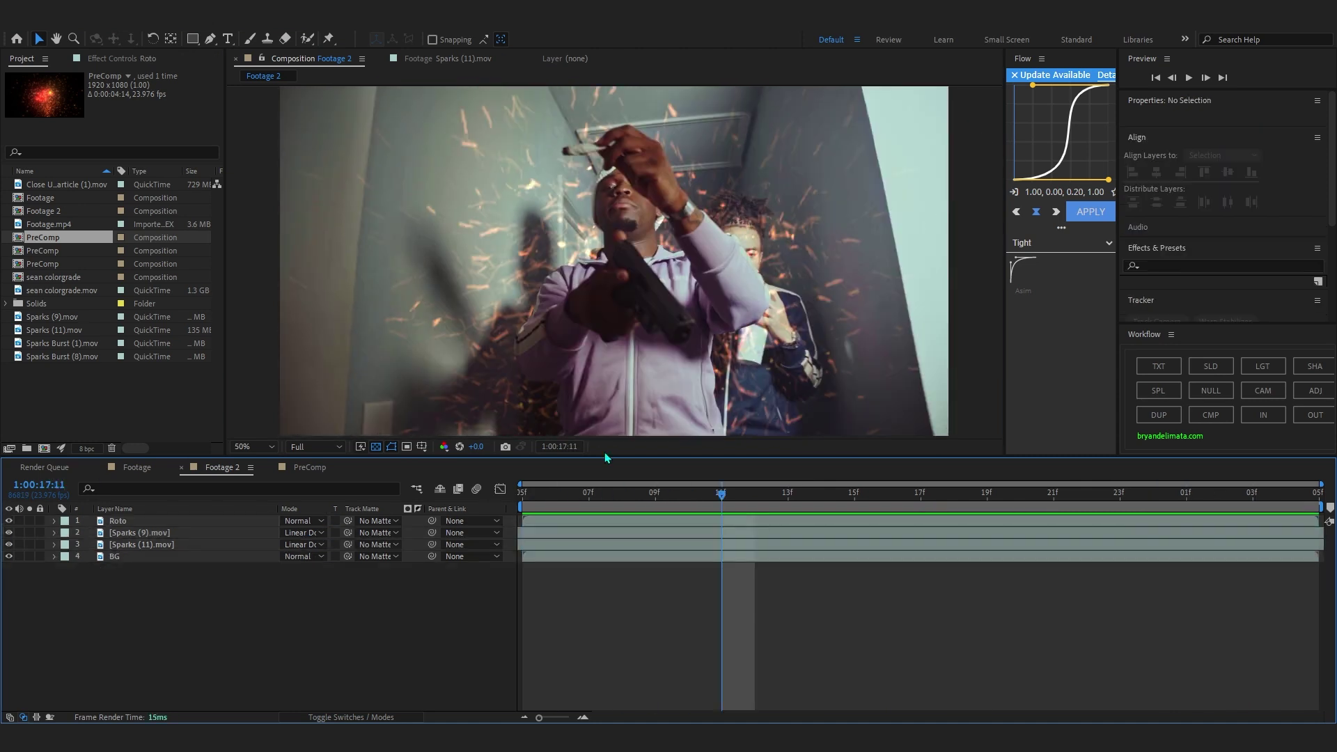
Apply the Deep Glow effect to the Sparks (9).mov layer and check it further along the shot.
{"action": "left_click", "coordinate": [128, 533]}
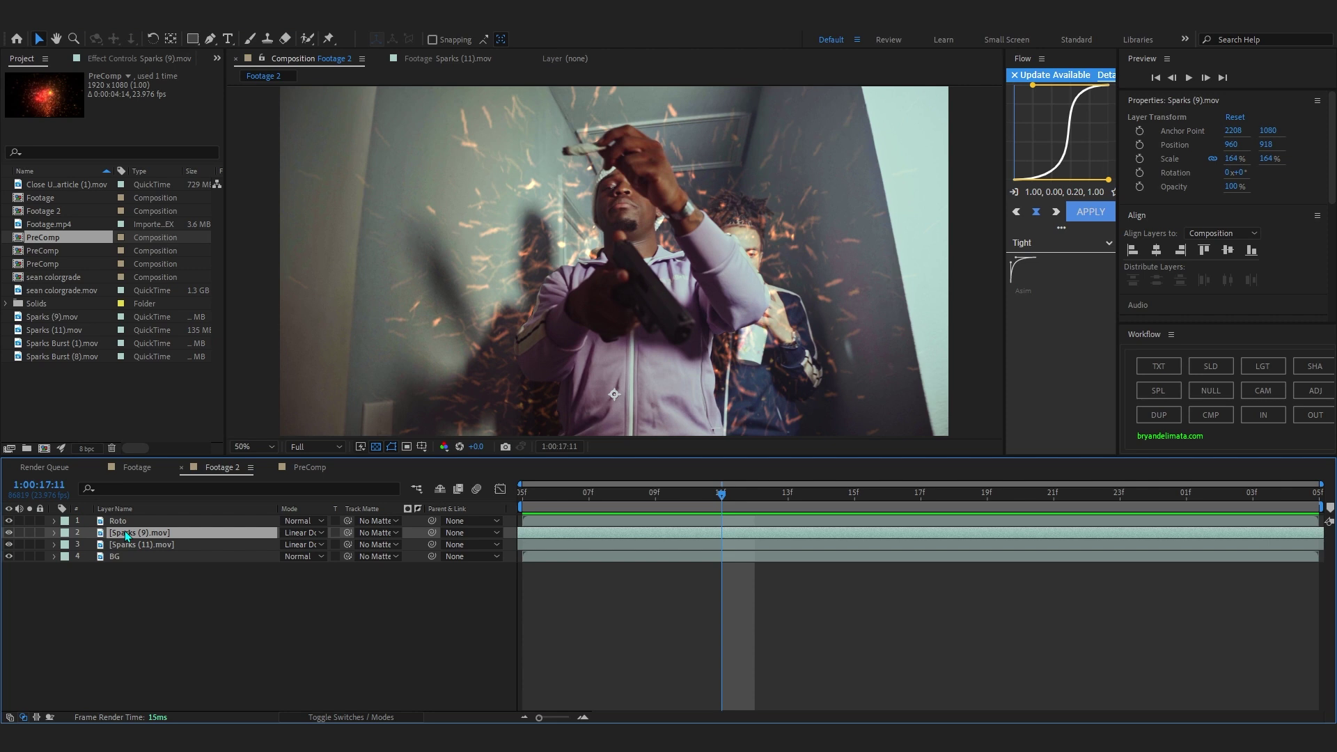
{"action": "key", "text": "ctrl+space"}
{"action": "type", "text": "dee"}
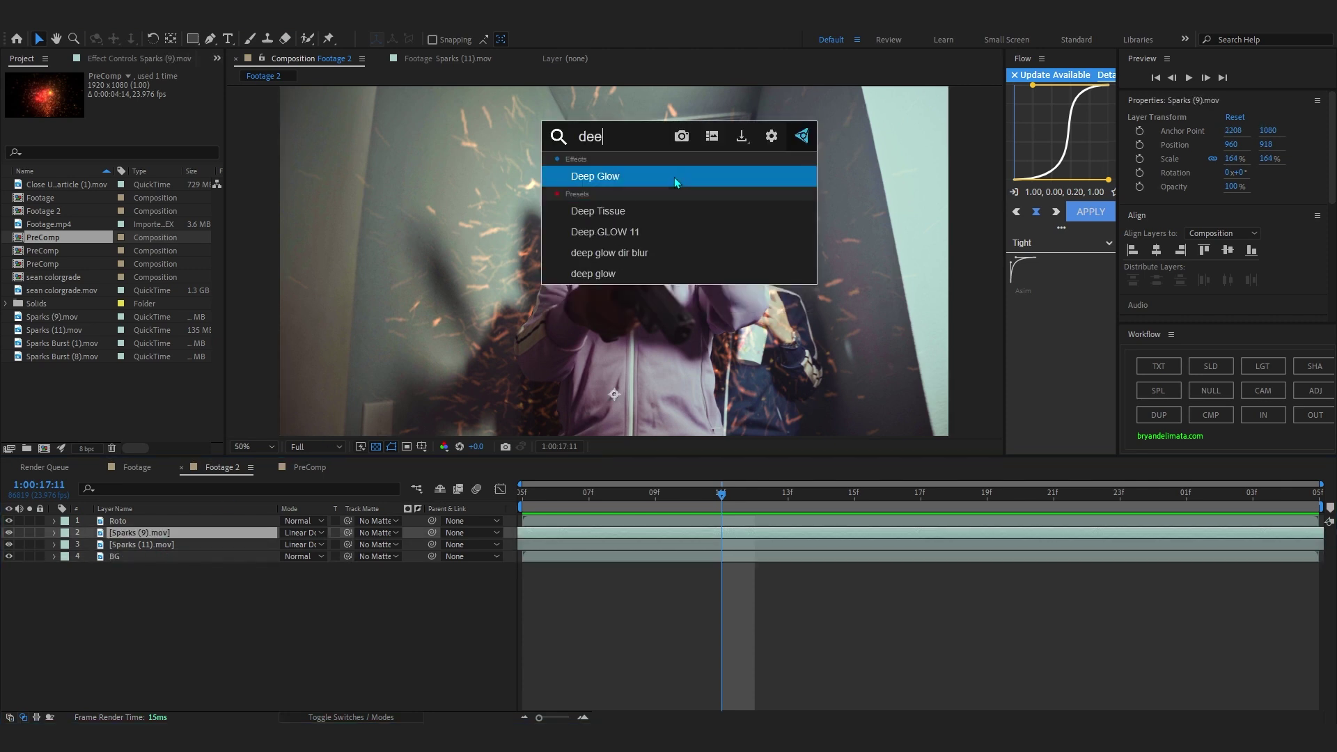
{"action": "left_click", "coordinate": [674, 176]}
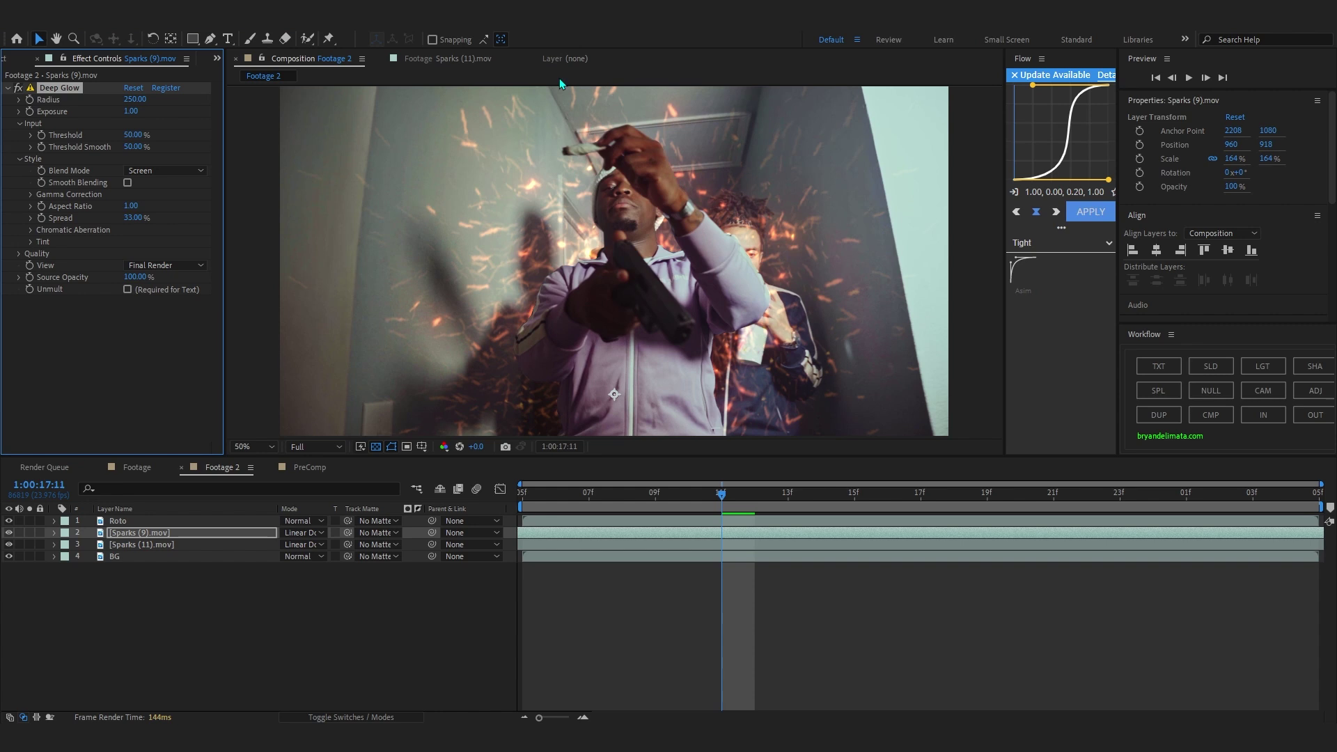
{"action": "left_click_drag", "start_coordinate": [736, 493], "coordinate": [921, 508]}
{"action": "left_click_drag", "start_coordinate": [445, 273], "coordinate": [472, 264]}
Hide the Sparks (11).mov layer and set Deep Glow on Sparks (9).mov to radius 394, exposure 1.80 and threshold 20%.
{"action": "left_click", "coordinate": [9, 545]}
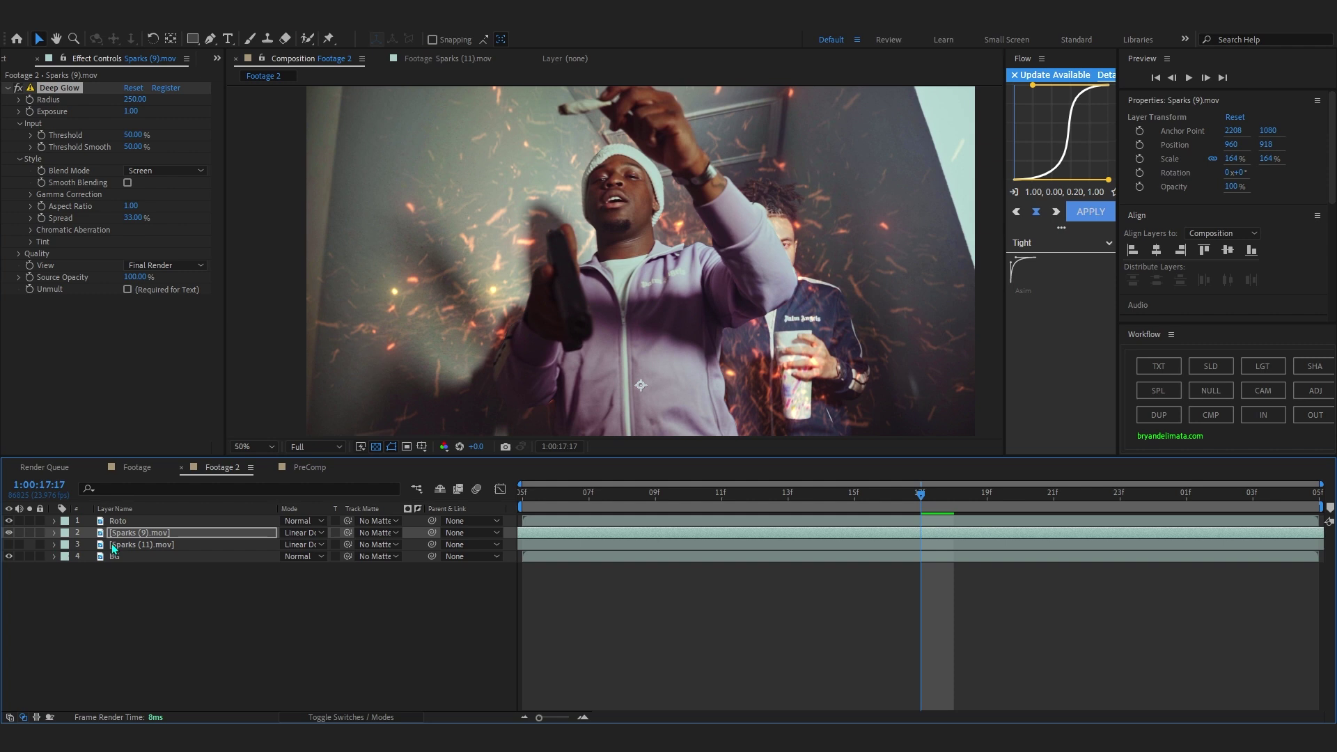
{"action": "left_click_drag", "start_coordinate": [440, 313], "coordinate": [491, 305]}
{"action": "scroll", "coordinate": [503, 273], "scroll_direction": "up", "scroll_amount": 1}
{"action": "scroll", "coordinate": [531, 282], "scroll_direction": "down", "scroll_amount": 2}
{"action": "scroll", "coordinate": [491, 305], "scroll_direction": "up", "scroll_amount": 1}
{"action": "mouse_move", "coordinate": [133, 134]}
{"action": "left_mouse_down"}
{"action": "mouse_move", "coordinate": [97, 145]}
{"action": "mouse_move", "coordinate": [142, 111]}
{"action": "left_mouse_up"}
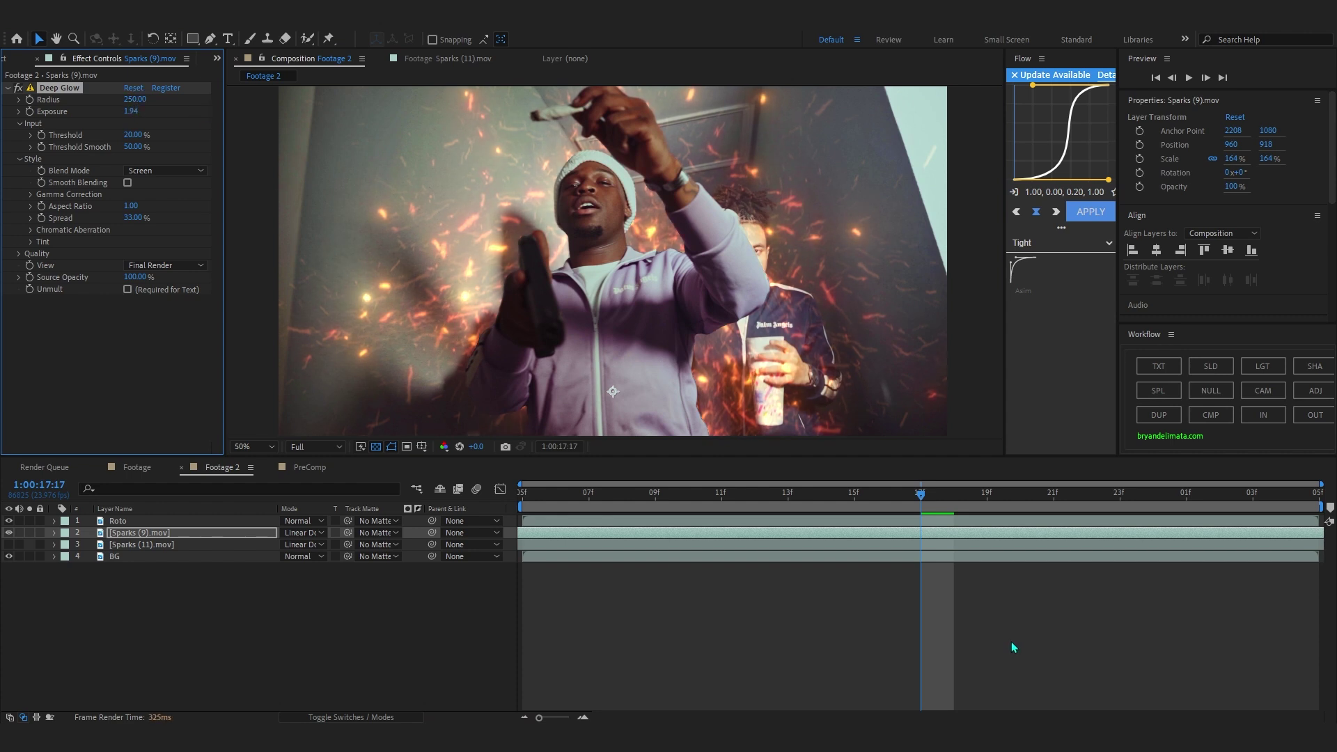
{"action": "left_click_drag", "start_coordinate": [917, 506], "coordinate": [787, 507]}
{"action": "mouse_move", "coordinate": [135, 100]}
{"action": "left_mouse_down"}
{"action": "mouse_move", "coordinate": [186, 100]}
{"action": "mouse_move", "coordinate": [118, 112]}
{"action": "left_mouse_up"}
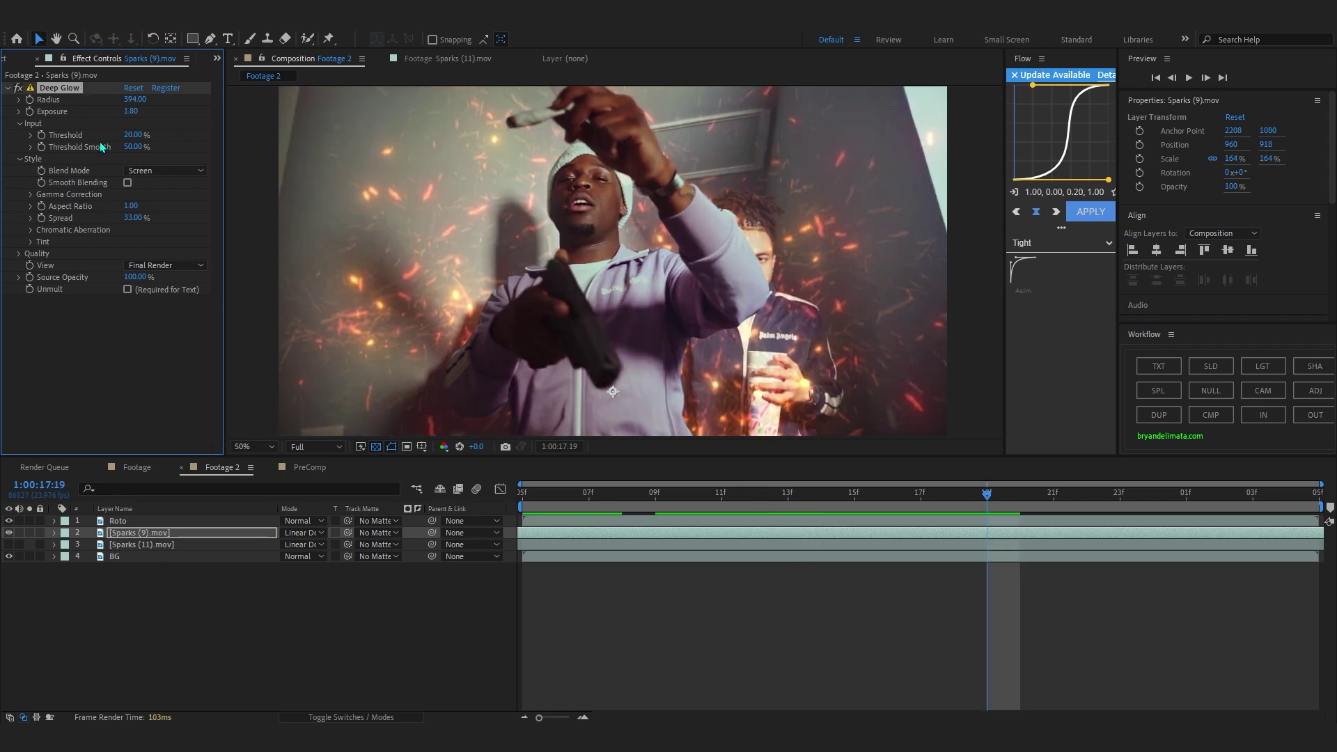
Show the Sparks (11).mov layer and give it the same Deep Glow effect with a threshold of 25%.
{"action": "left_click", "coordinate": [9, 545]}
{"action": "left_click", "coordinate": [142, 544]}
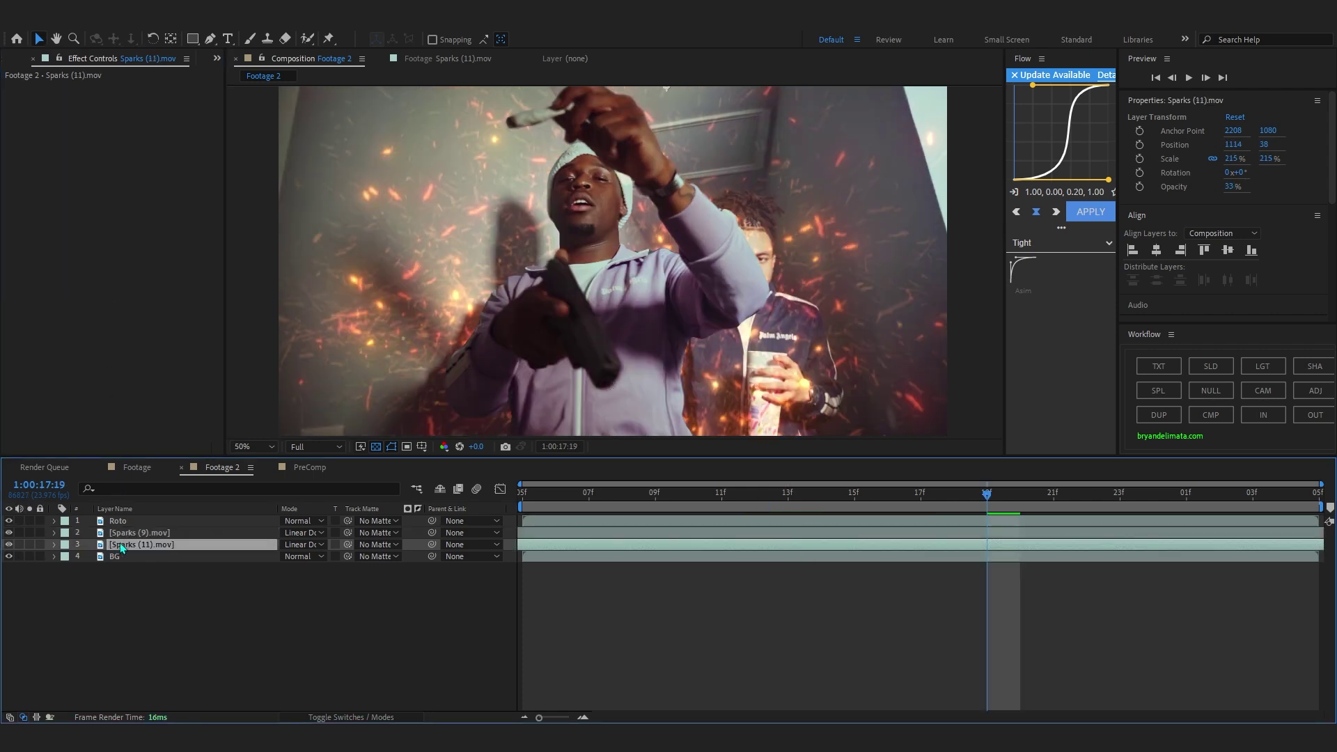
{"action": "key", "text": "space"}
{"action": "left_click", "coordinate": [902, 509]}
{"action": "key", "text": "Page_Up"}
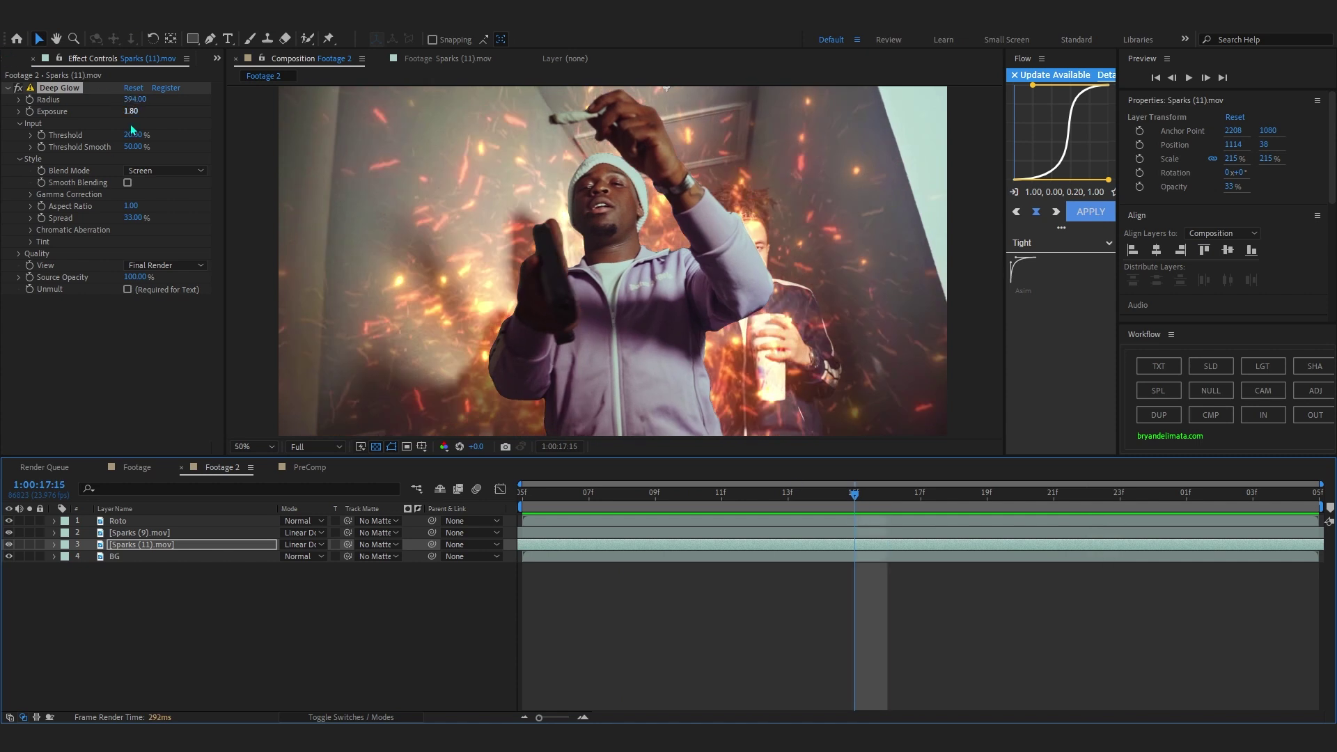
{"action": "left_click_drag", "start_coordinate": [127, 138], "coordinate": [133, 145]}
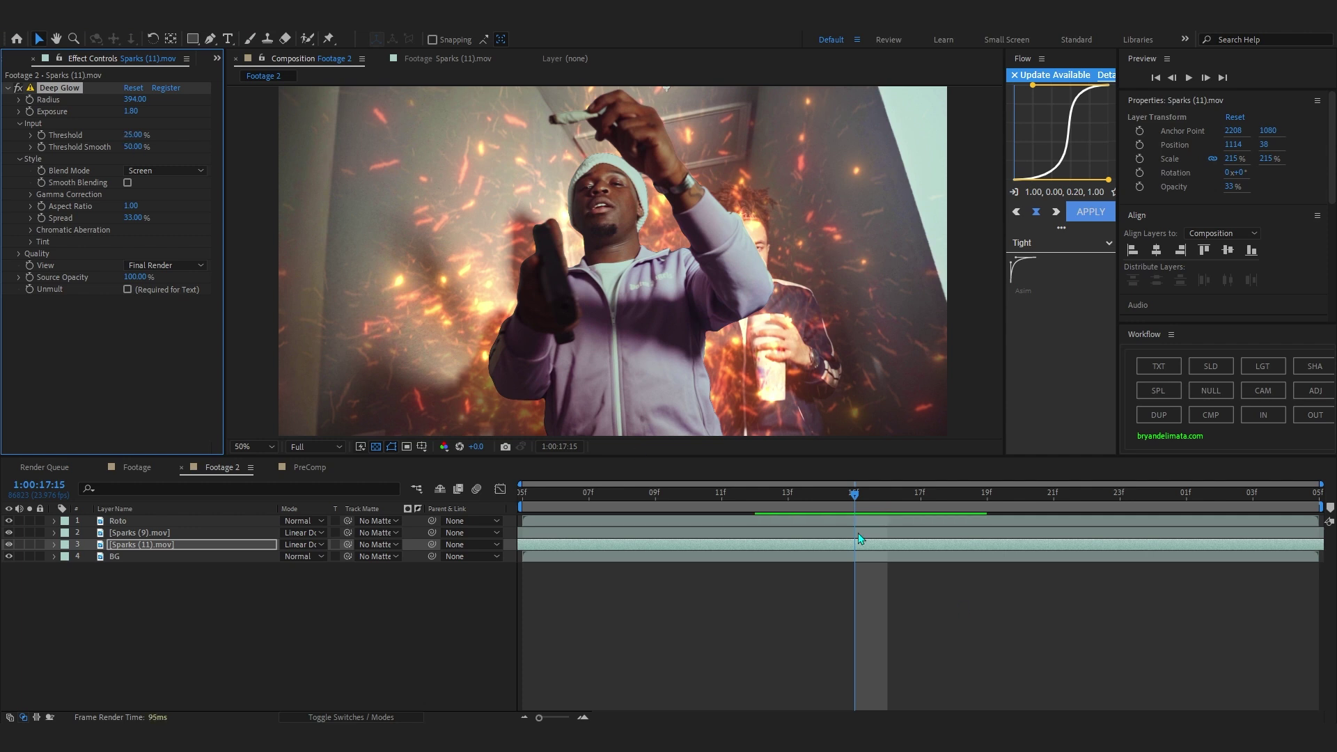
Play back the shot to check the glow on both spark layers.
{"action": "left_click", "coordinate": [858, 532]}
{"action": "key", "text": "space"}
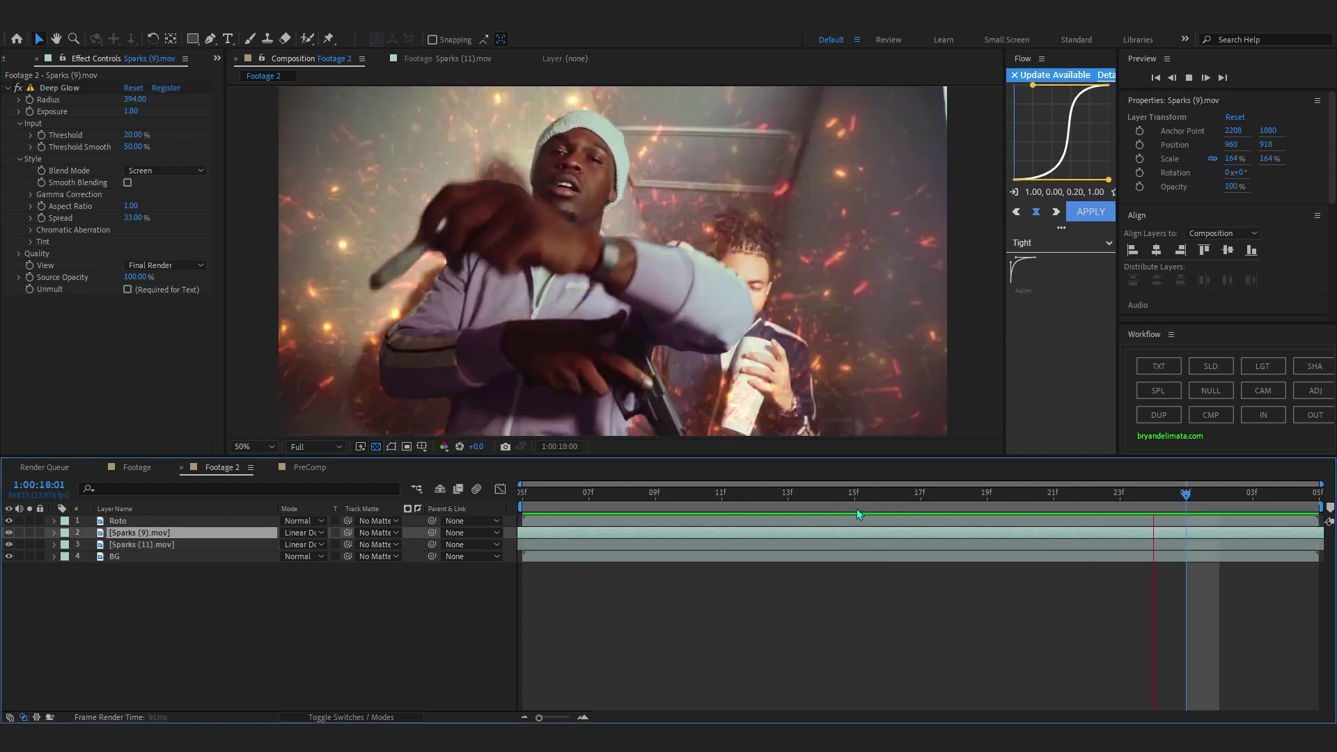
{"action": "left_click", "coordinate": [440, 603]}
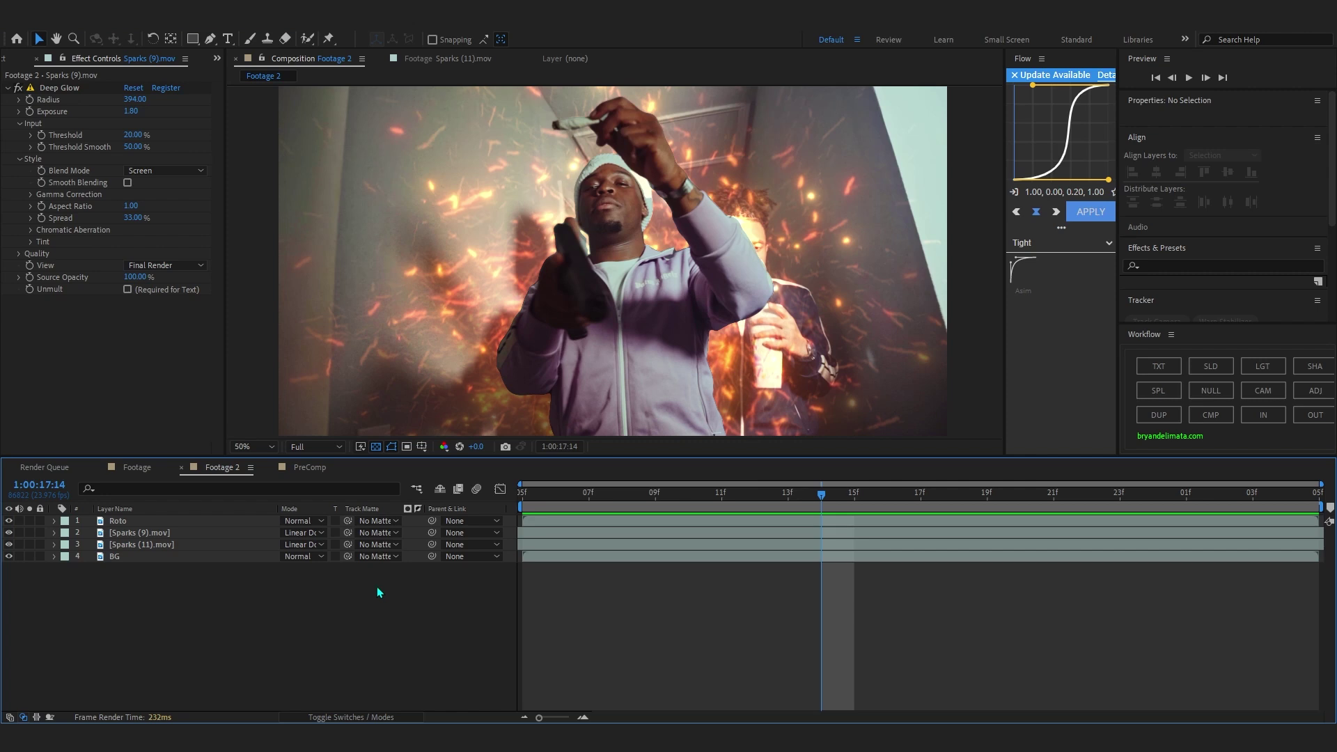
Create an adjustment layer and place it between the Sparks (11).mov and BG layers.
{"action": "right_click", "coordinate": [264, 601]}
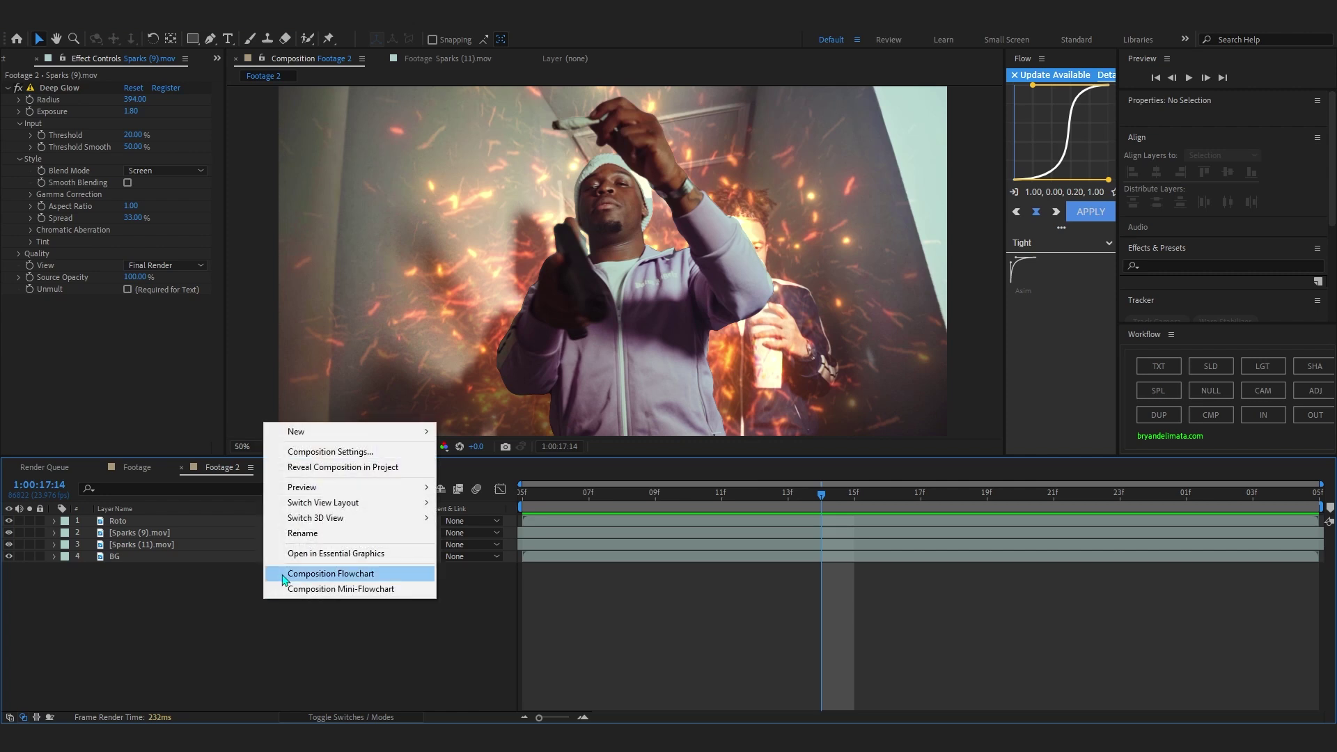
{"action": "mouse_move", "coordinate": [336, 441]}
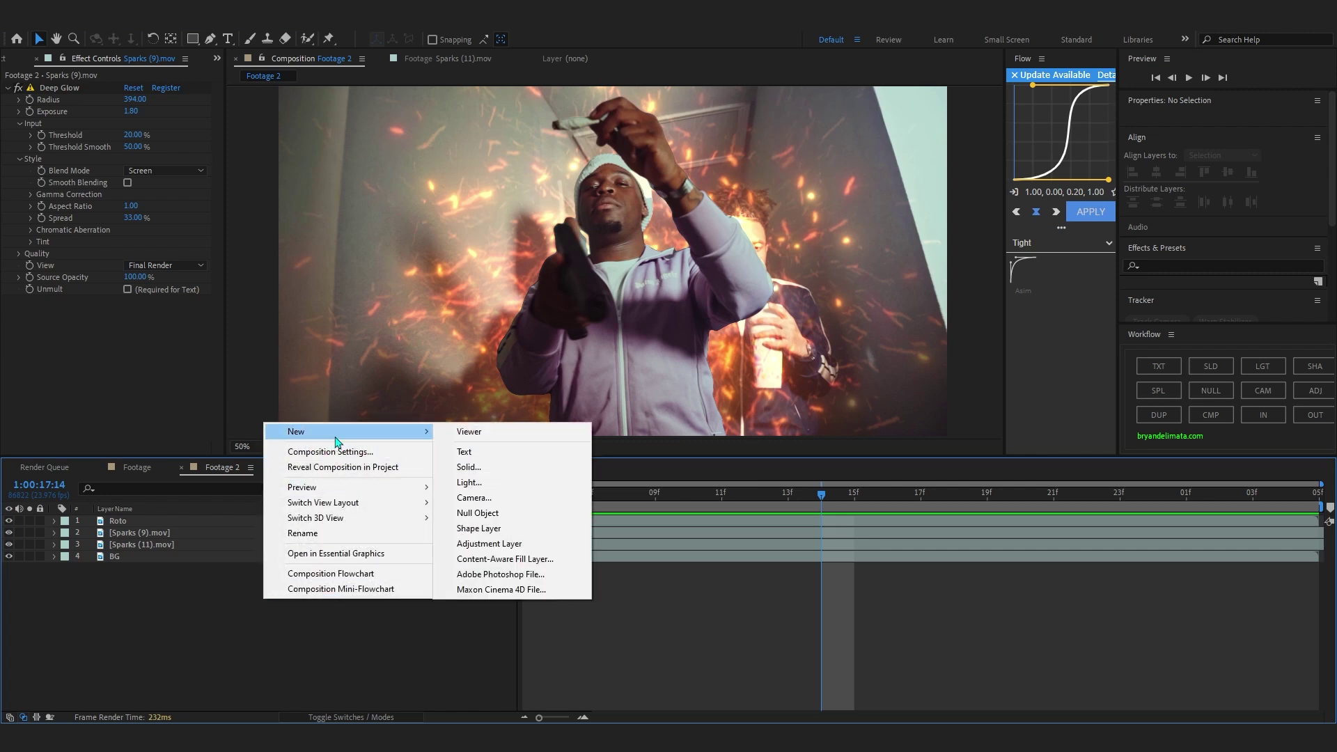
{"action": "left_click", "coordinate": [501, 544]}
{"action": "left_click_drag", "start_coordinate": [128, 519], "coordinate": [133, 561]}
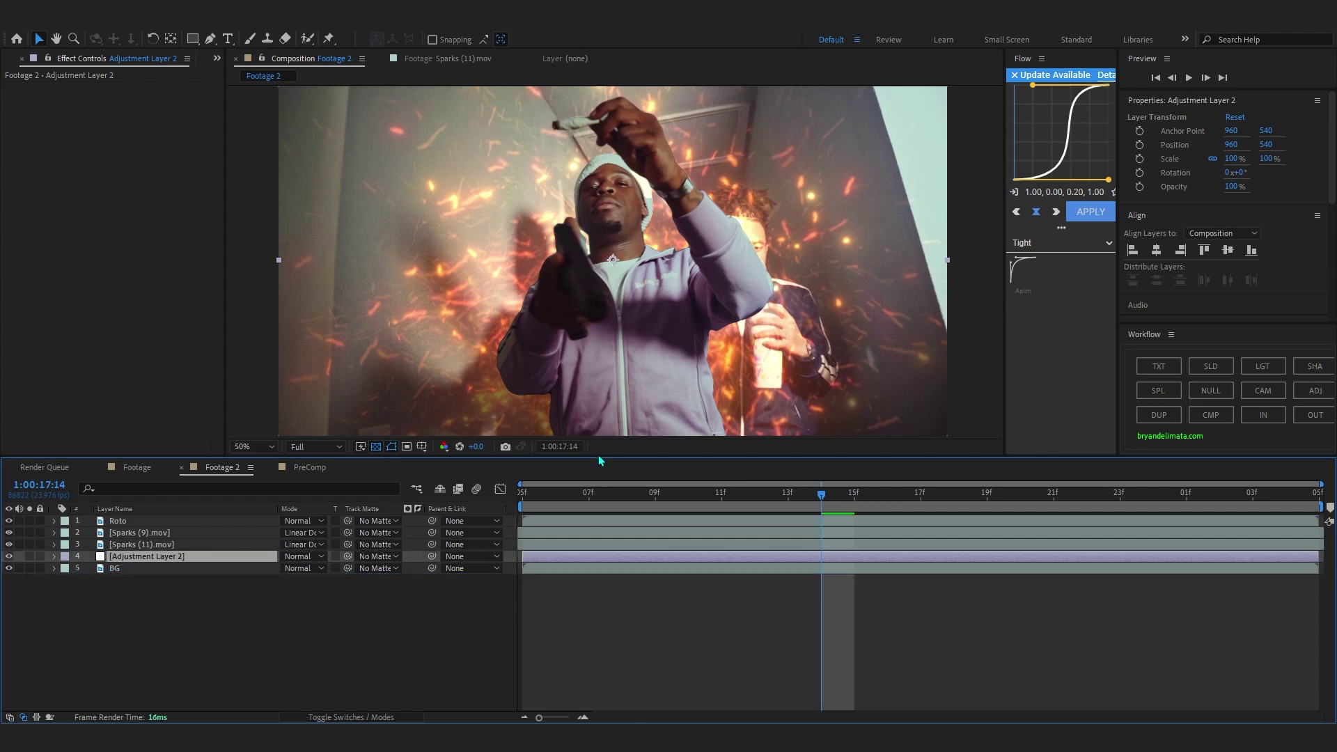
Apply CC Vignette to the adjustment layer with an amount of 201 and shift its center to 984, 542.
{"action": "key", "text": "ctrl+space"}
{"action": "type", "text": "cc vig"}
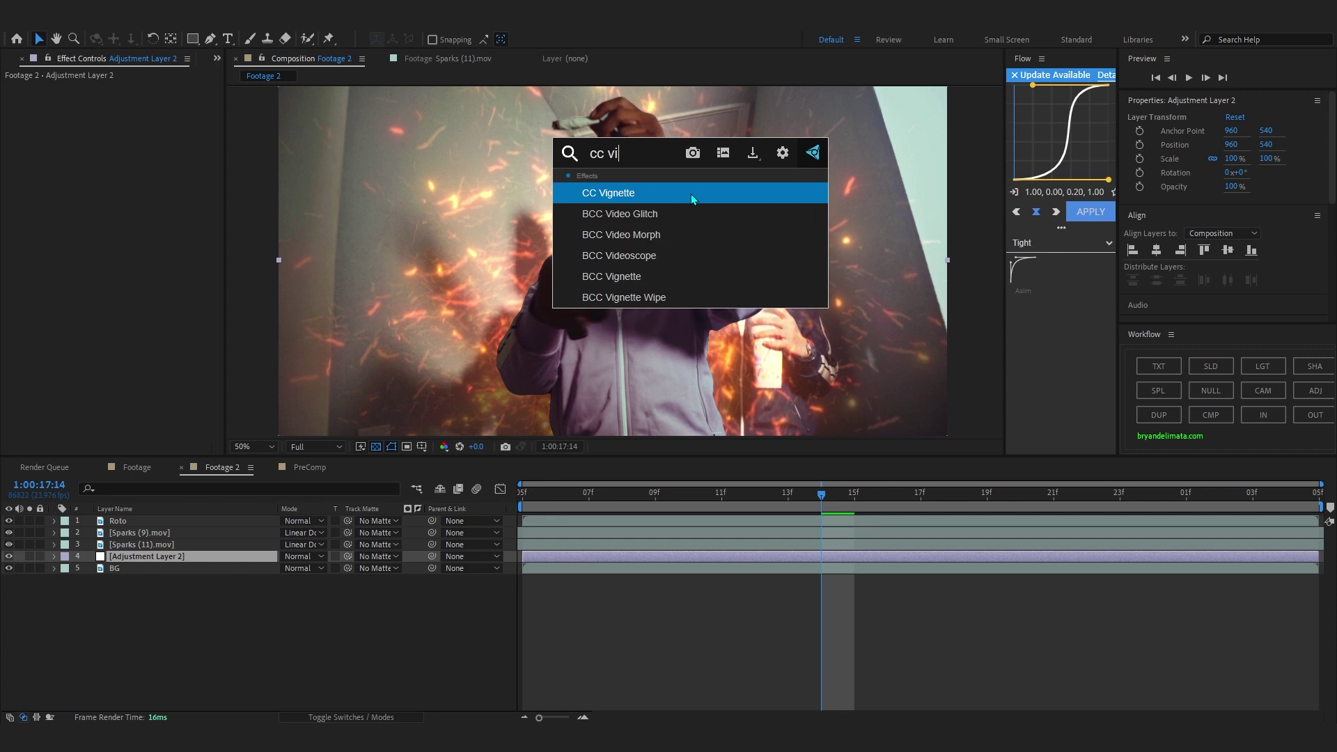
{"action": "key", "text": "Return"}
{"action": "left_click_drag", "start_coordinate": [133, 98], "coordinate": [159, 122]}
{"action": "left_click_drag", "start_coordinate": [823, 497], "coordinate": [830, 536]}
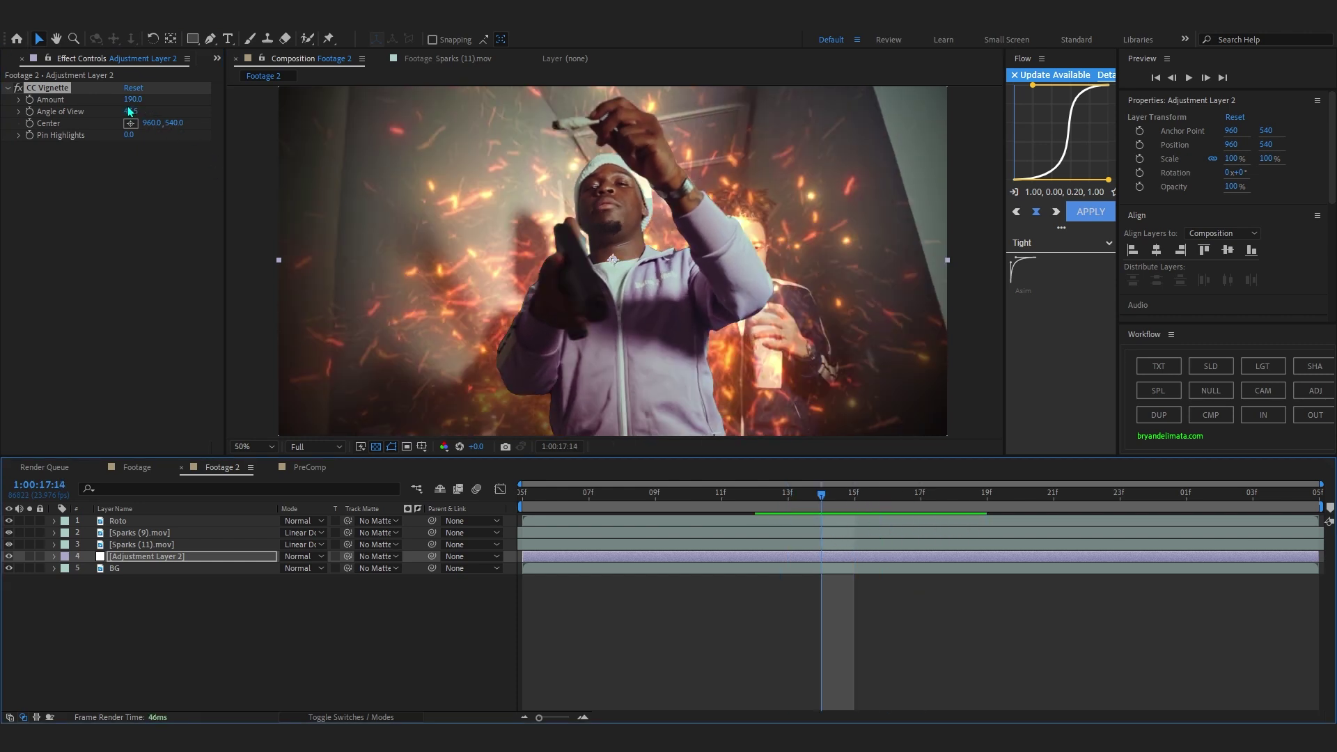
{"action": "left_click_drag", "start_coordinate": [131, 100], "coordinate": [139, 101]}
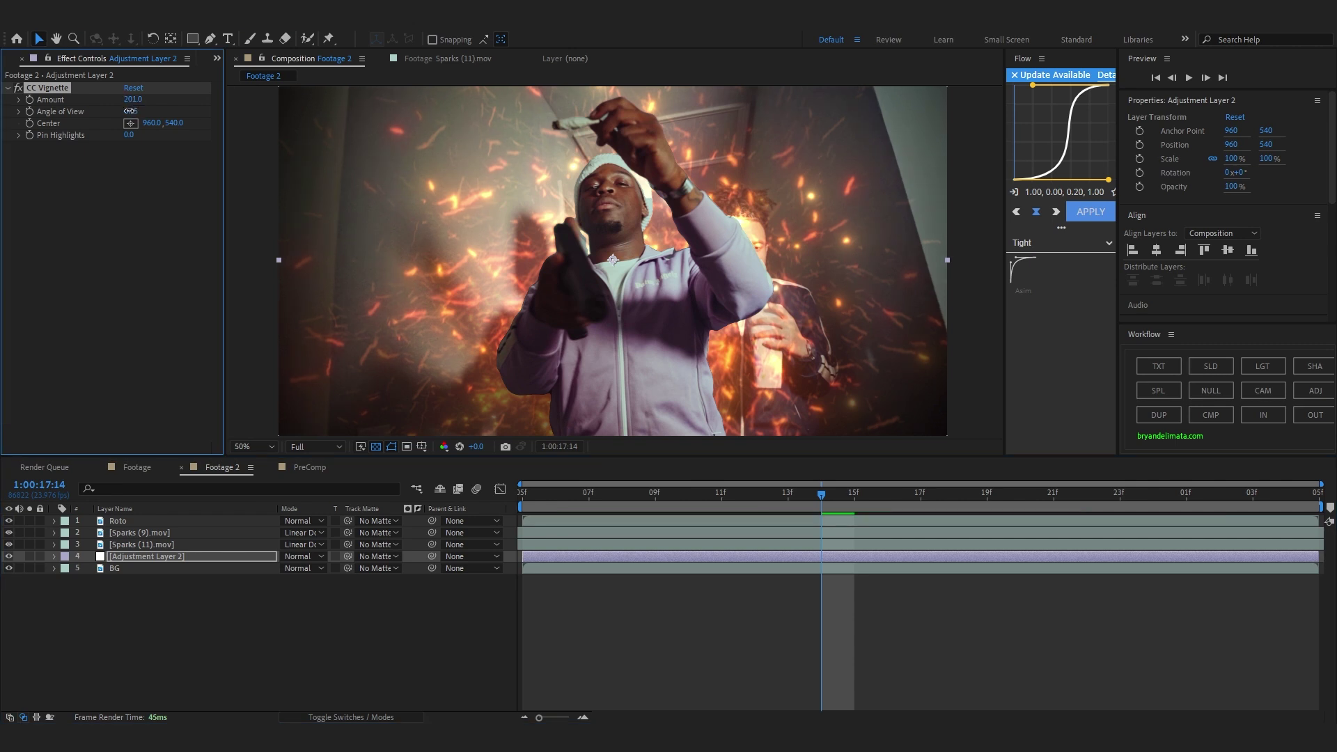
{"action": "left_click_drag", "start_coordinate": [614, 261], "coordinate": [621, 261]}
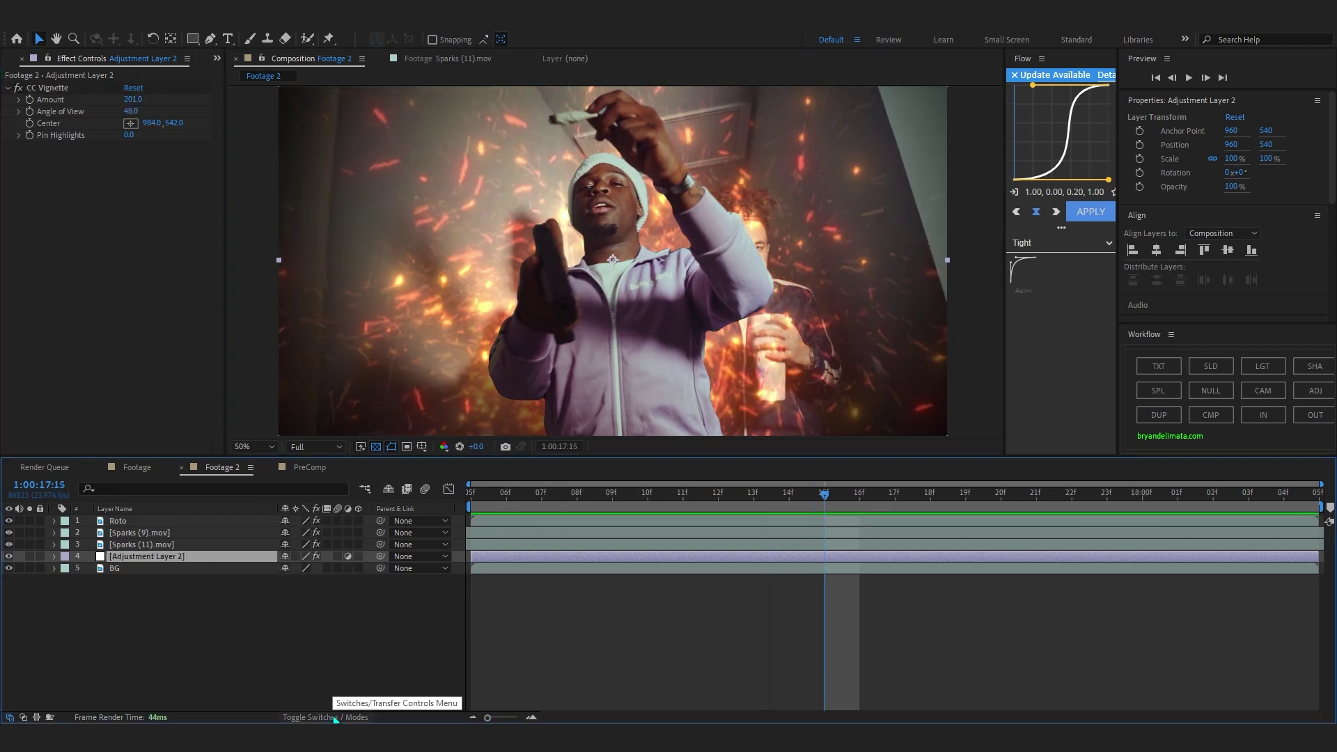
Set the adjustment layer's blending mode to Overlay.
{"action": "left_click", "coordinate": [335, 717]}
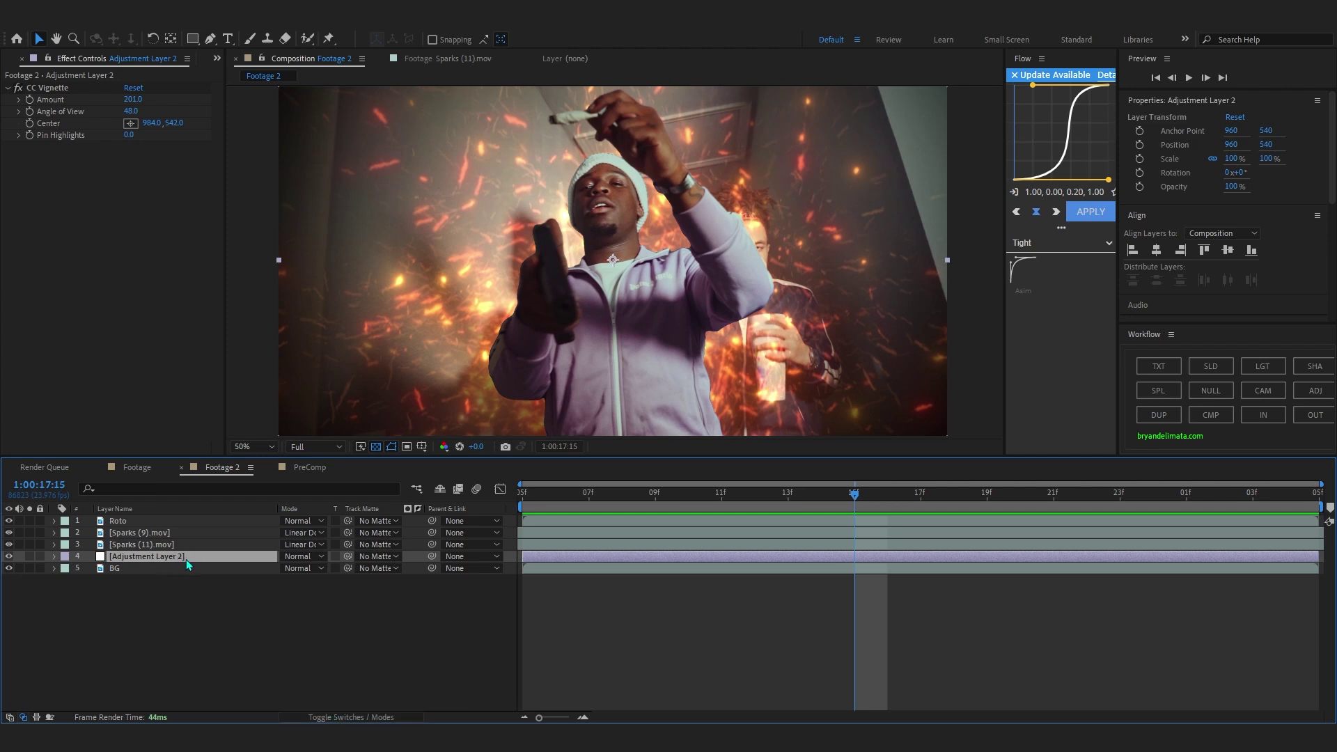
{"action": "left_click", "coordinate": [298, 557]}
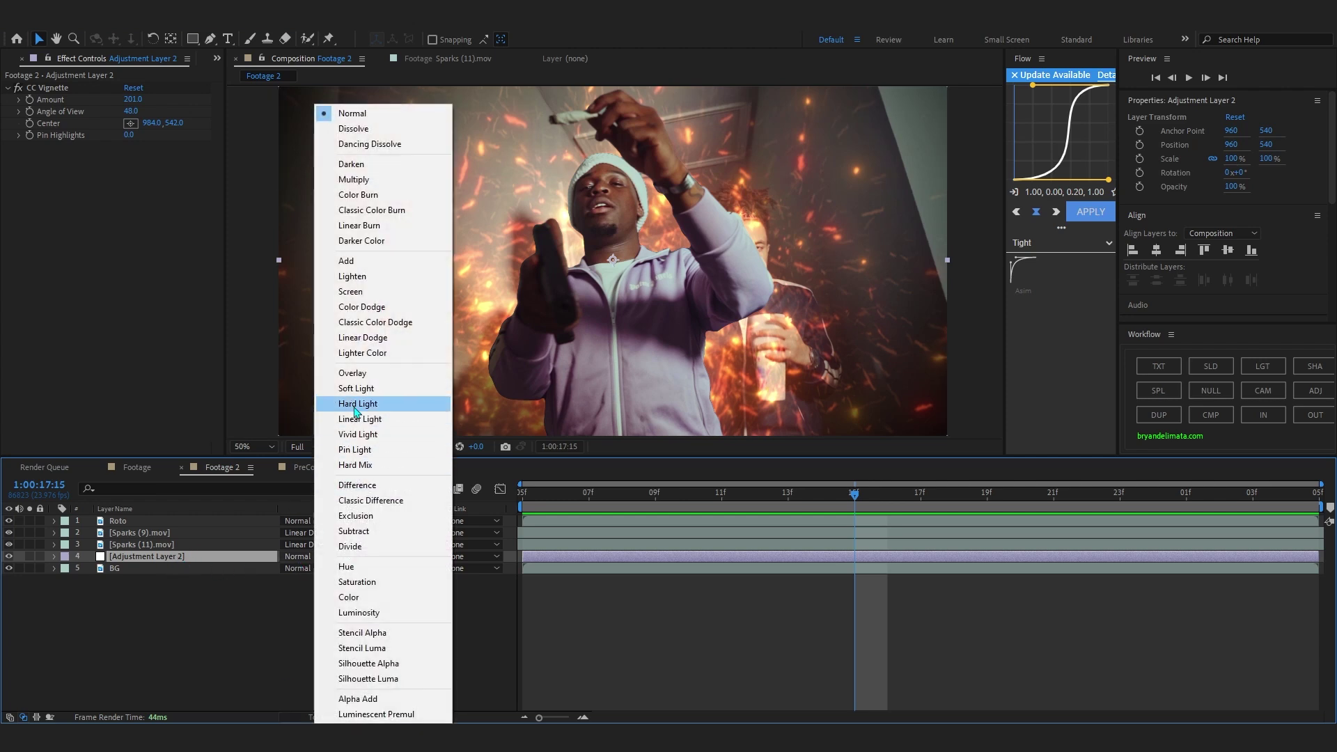
{"action": "left_click", "coordinate": [353, 373]}
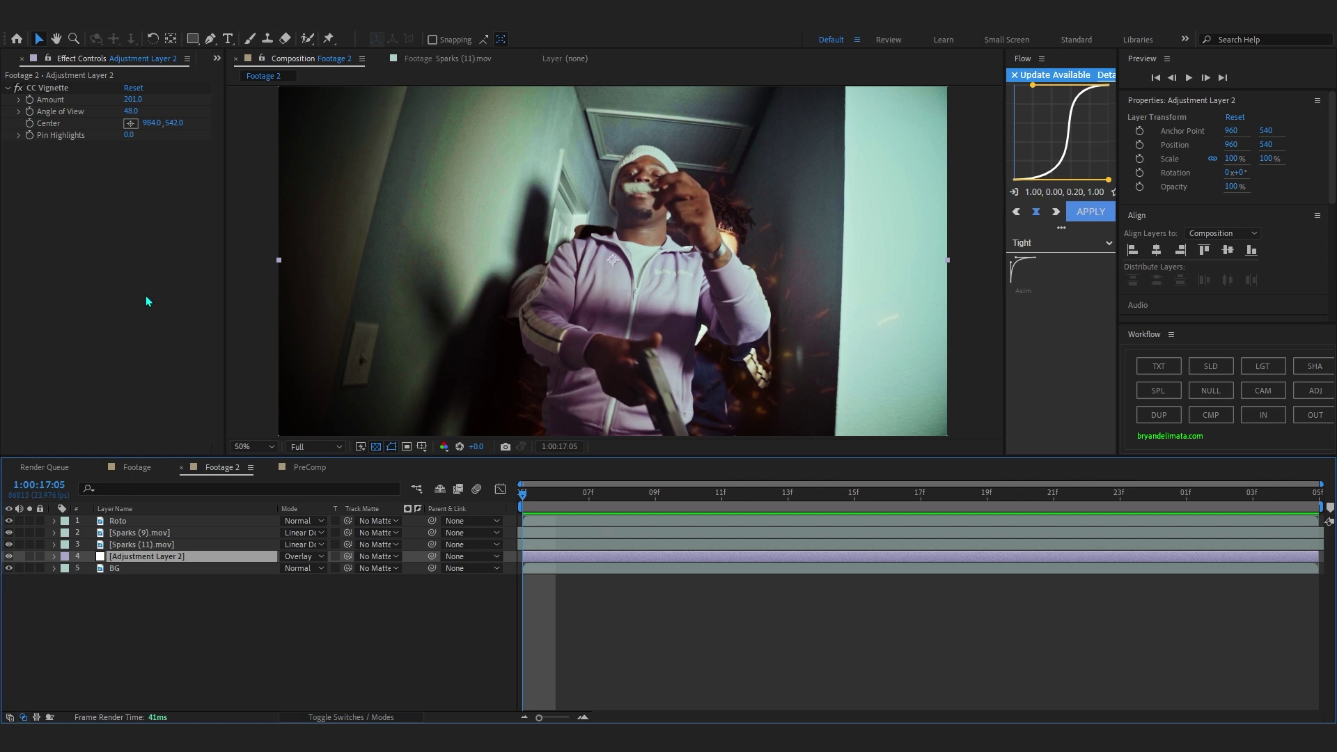
Add a 100% opacity keyframe to the adjustment layer and place it at 1:00:17:16.
{"action": "key", "text": "t"}
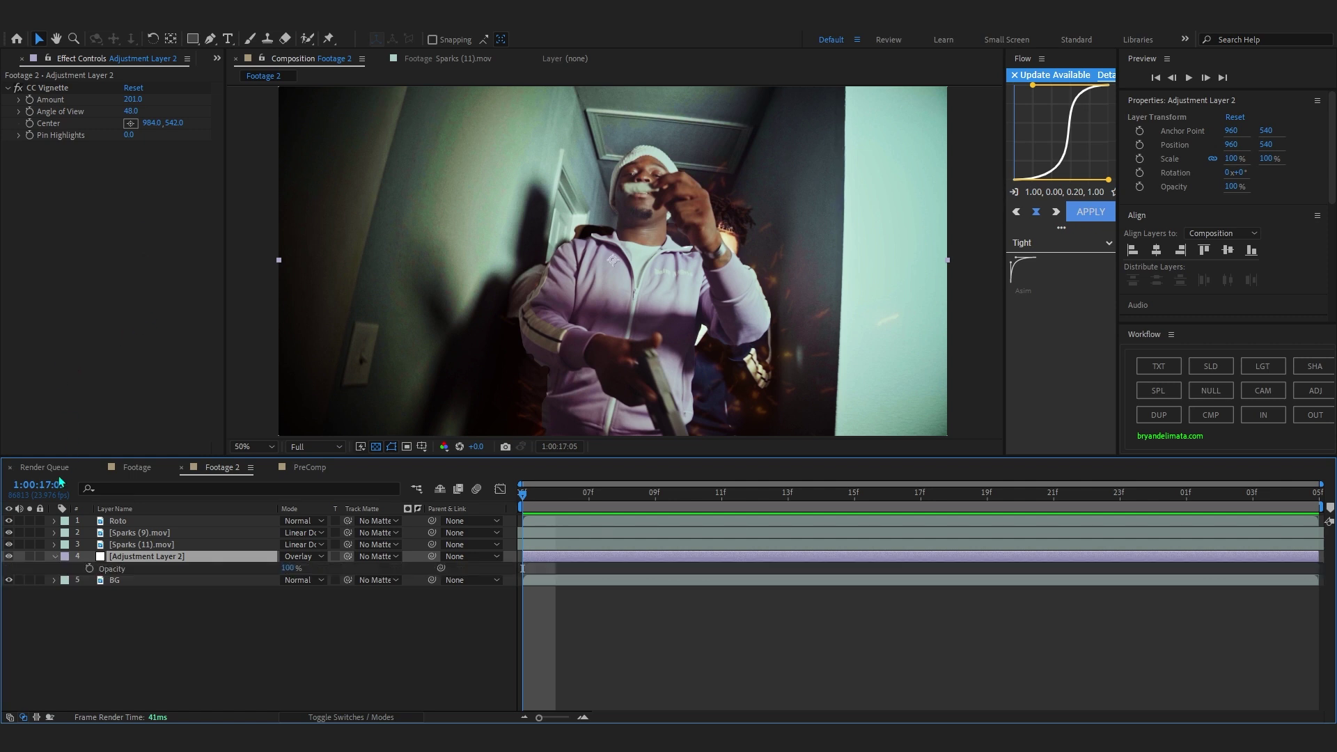
{"action": "left_click", "coordinate": [90, 569]}
{"action": "left_click", "coordinate": [723, 494]}
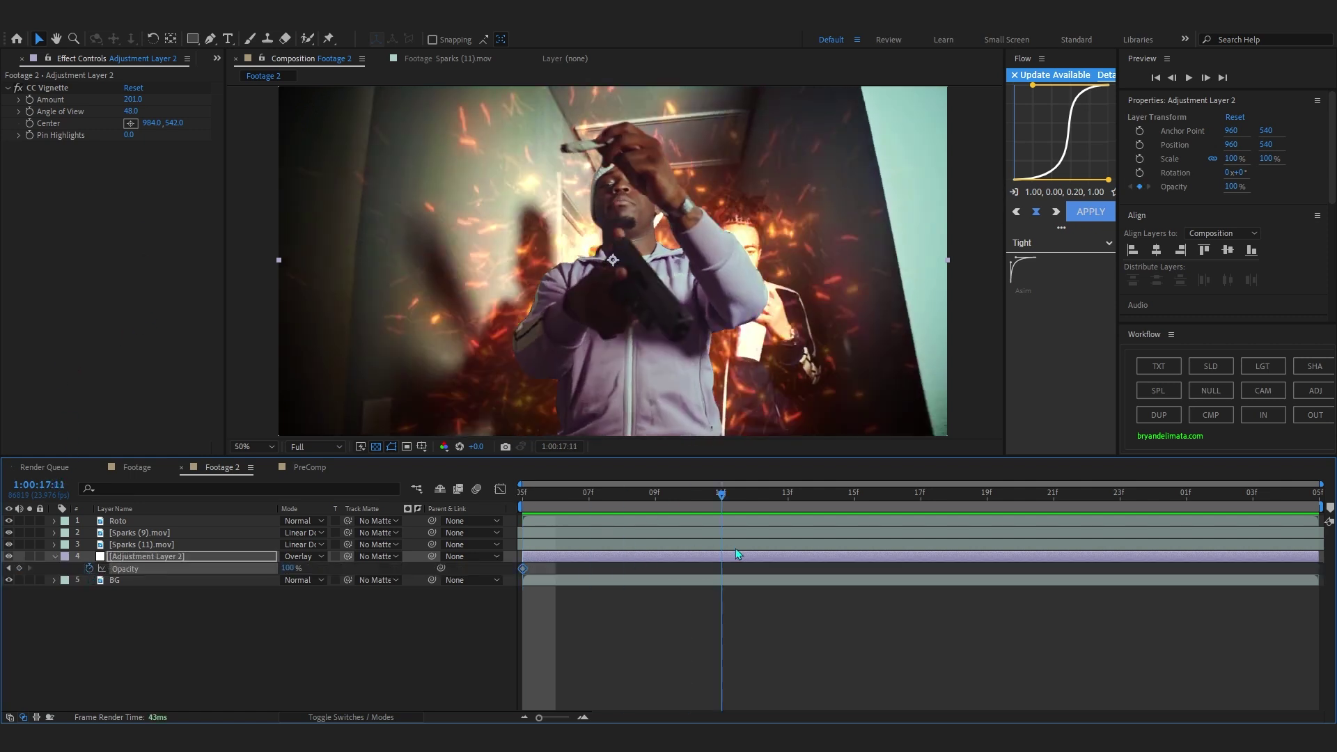
{"action": "key", "text": "Page_Down"}
{"action": "key", "text": "Page_Down"}
{"action": "key", "text": "Page_Down"}
{"action": "key", "text": "Page_Down"}
{"action": "key", "text": "Page_Down"}
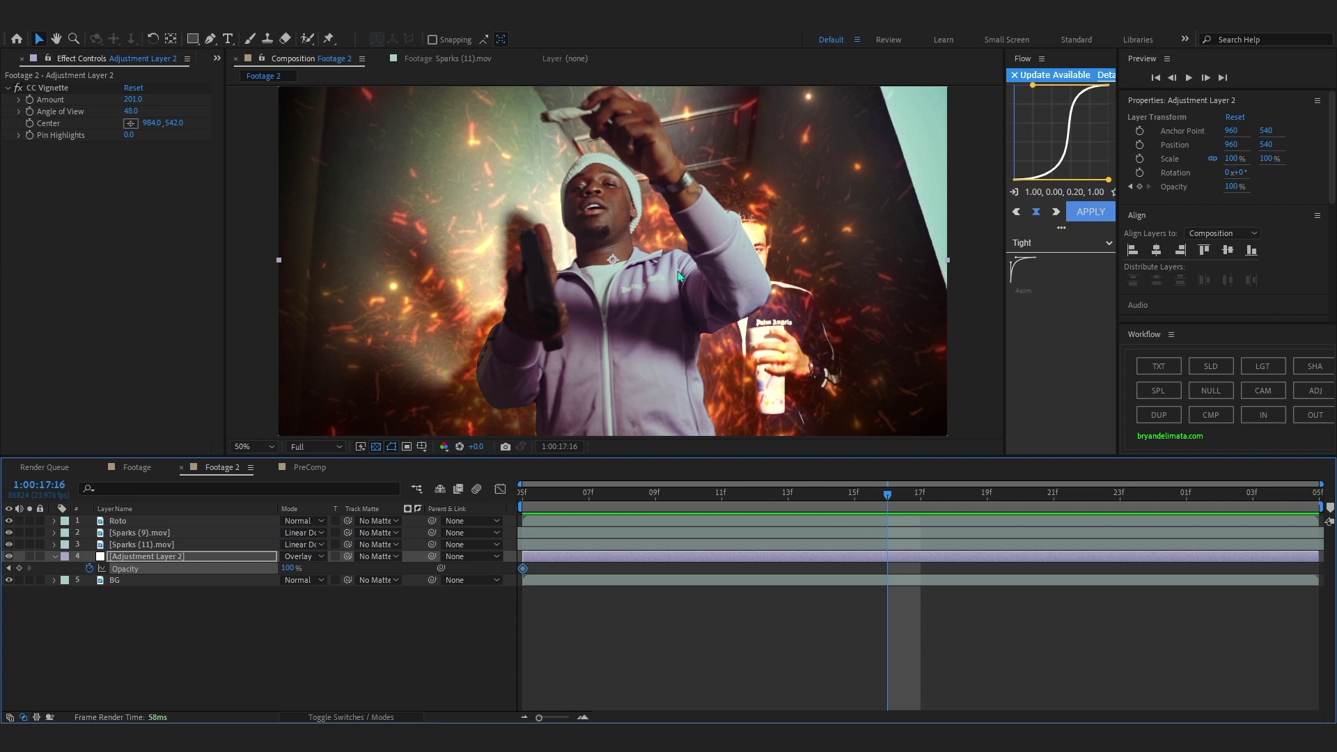
{"action": "left_click_drag", "start_coordinate": [523, 568], "coordinate": [891, 572]}
Keyframe the adjustment layer's opacity at 0% at the start of the shot and play back the fade-in.
{"action": "left_click_drag", "start_coordinate": [856, 497], "coordinate": [468, 551]}
{"action": "left_click_drag", "start_coordinate": [287, 569], "coordinate": [5, 627]}
{"action": "key", "text": "space"}
{"action": "key", "text": "space"}
{"action": "key", "text": "space"}
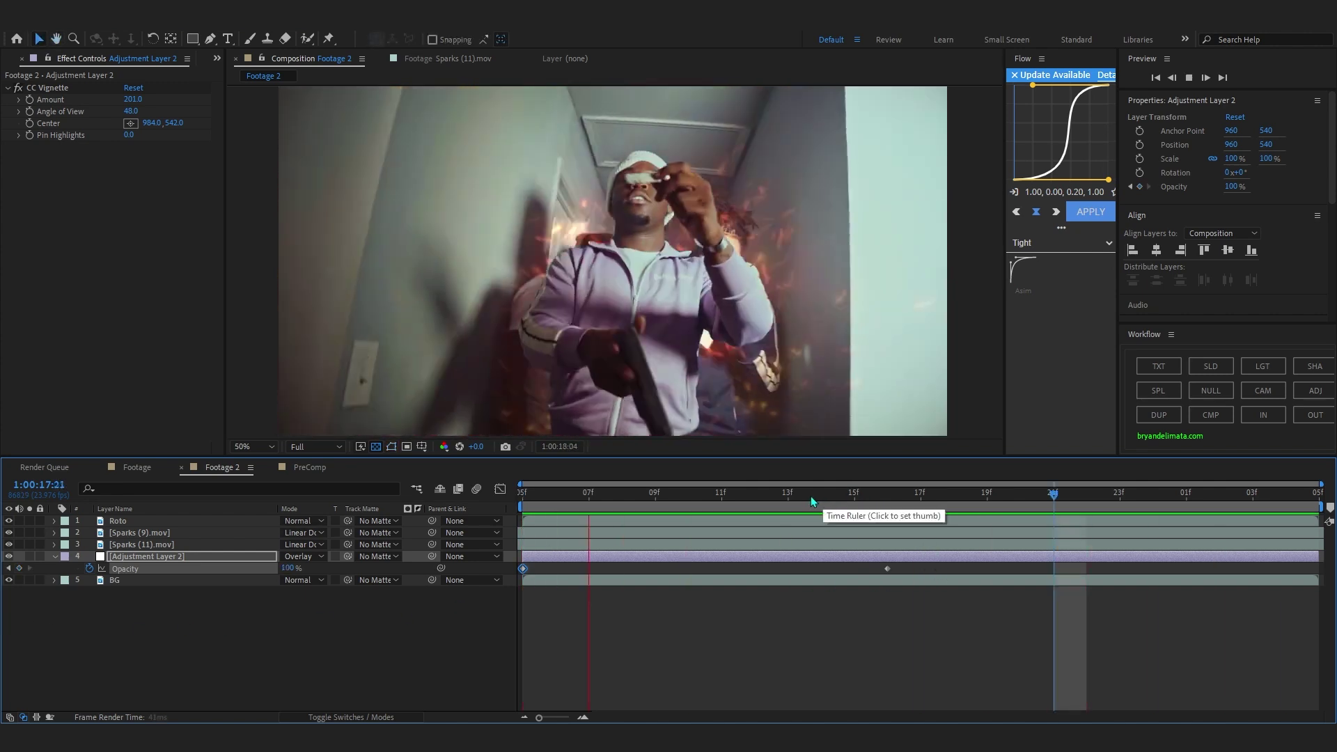
Move the adjustment layer's 100% opacity keyframe one frame earlier to 1:00:17:15.
{"action": "left_click_drag", "start_coordinate": [813, 496], "coordinate": [801, 528]}
{"action": "key", "text": "Page_Down"}
{"action": "left_click_drag", "start_coordinate": [887, 568], "coordinate": [855, 569]}
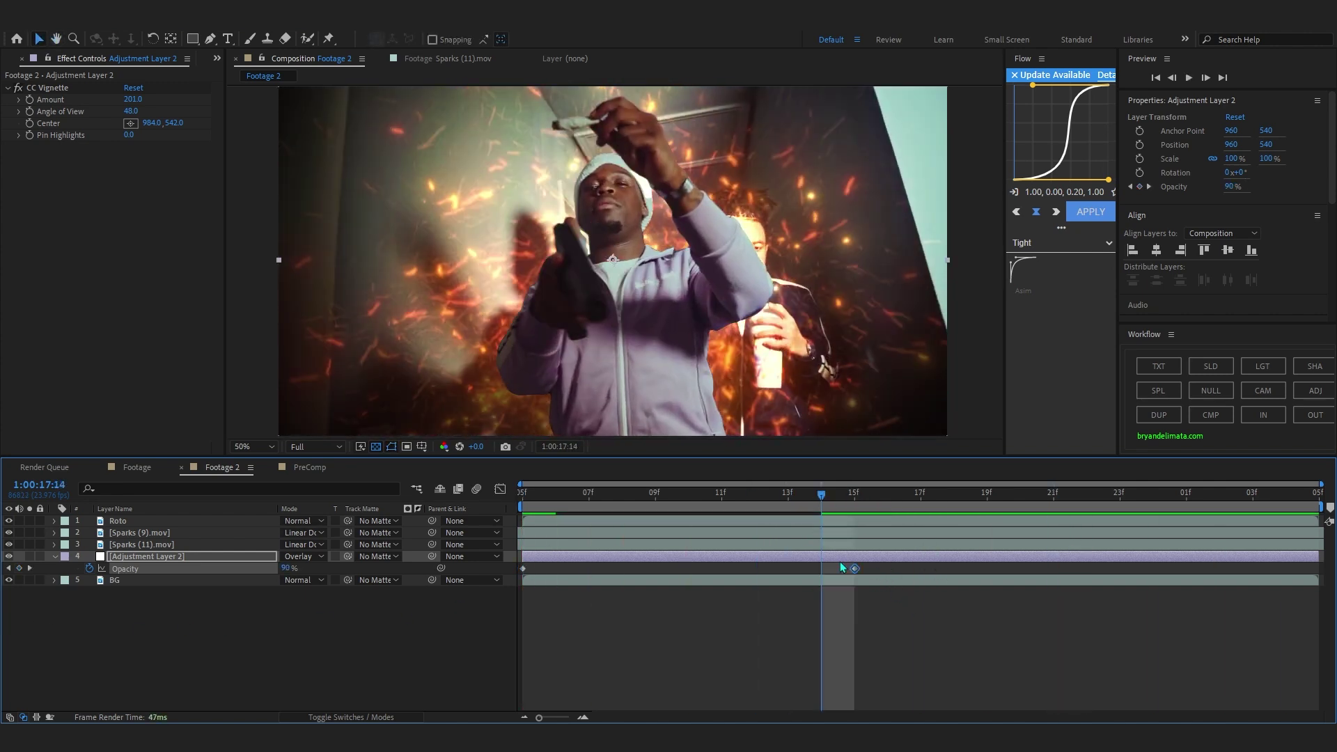
{"action": "mouse_move", "coordinate": [825, 562]}
{"action": "left_mouse_down"}
{"action": "mouse_move", "coordinate": [796, 564]}
{"action": "mouse_move", "coordinate": [851, 560]}
{"action": "left_mouse_up"}
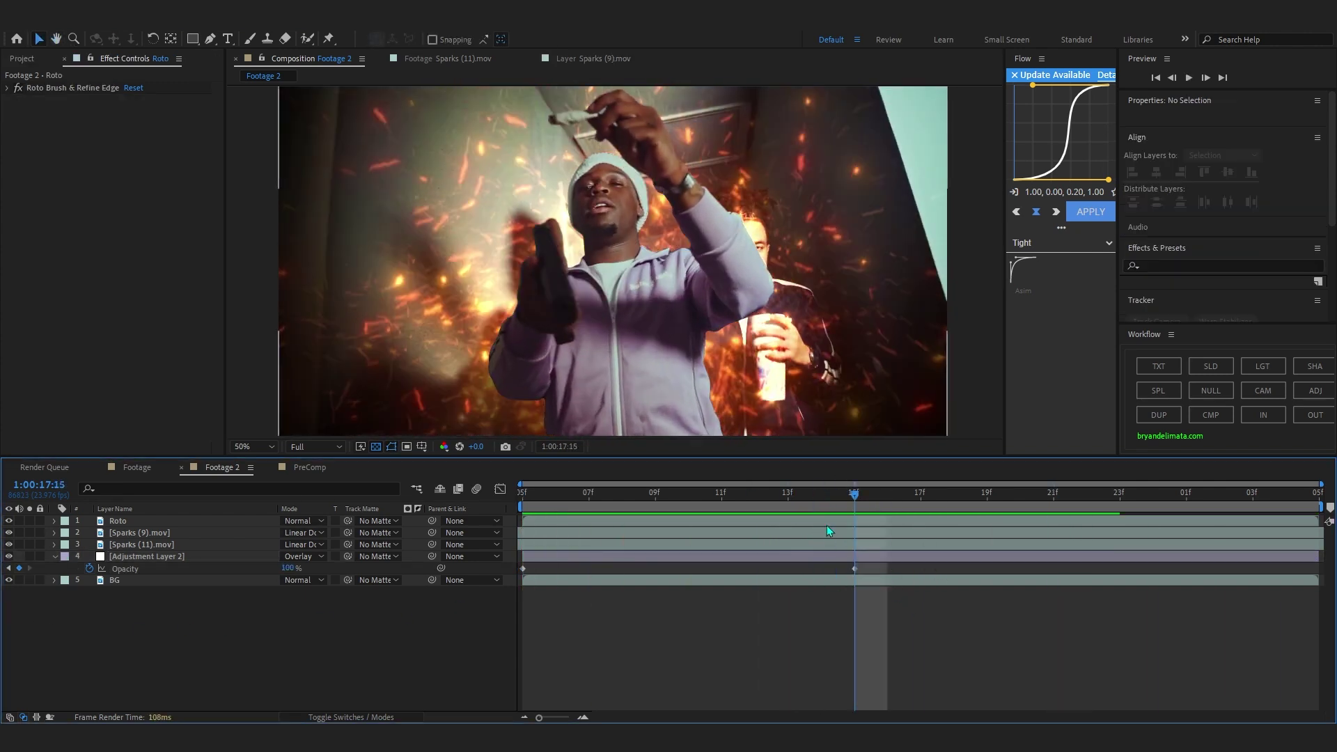
Apply the Crate's Light Wrap effect to the Roto layer.
{"action": "left_click", "coordinate": [815, 521]}
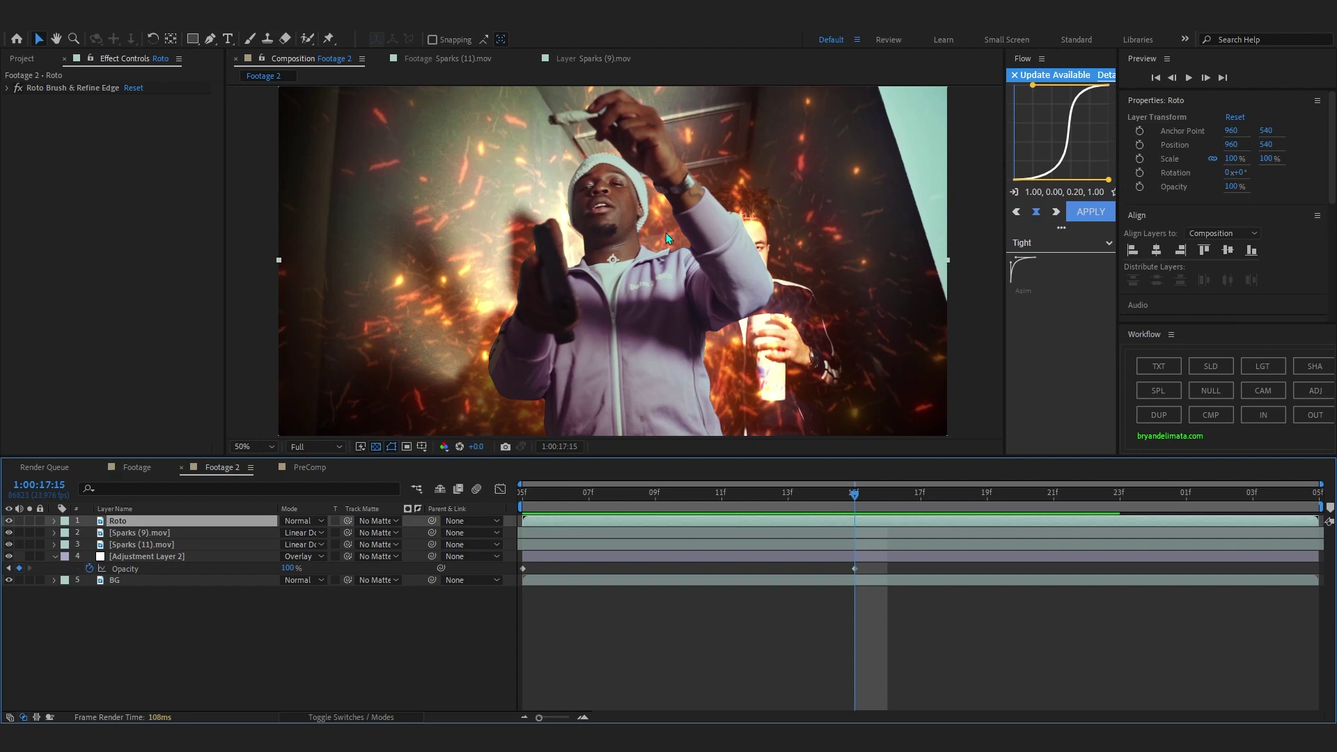
{"action": "key", "text": "ctrl+space"}
{"action": "type", "text": "crate"}
{"action": "key", "text": "Return"}
{"action": "key", "text": "Return"}
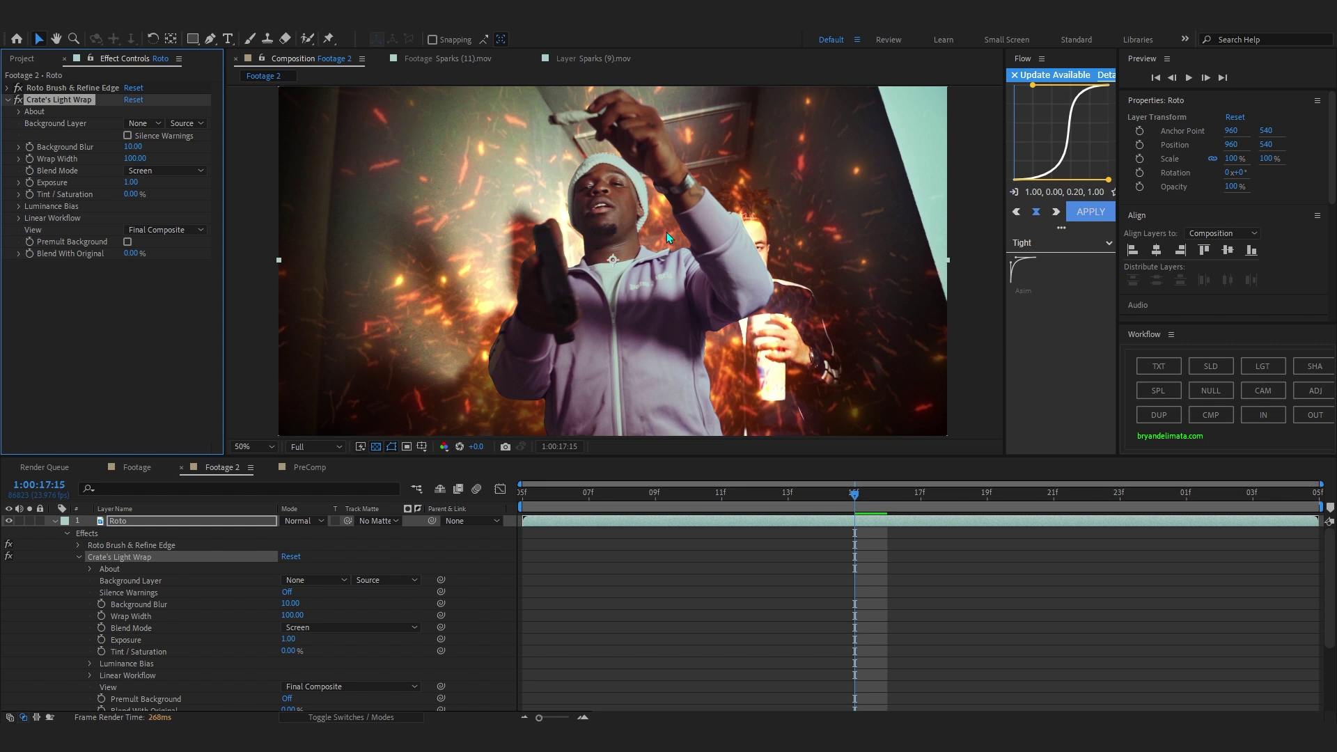
Switch to the web browser, search for "footage crate light warp" and open ProductionCrate's free Light Wrap plugin page.
{"action": "left_click_drag", "start_coordinate": [1336, 55], "coordinate": [887, 40]}
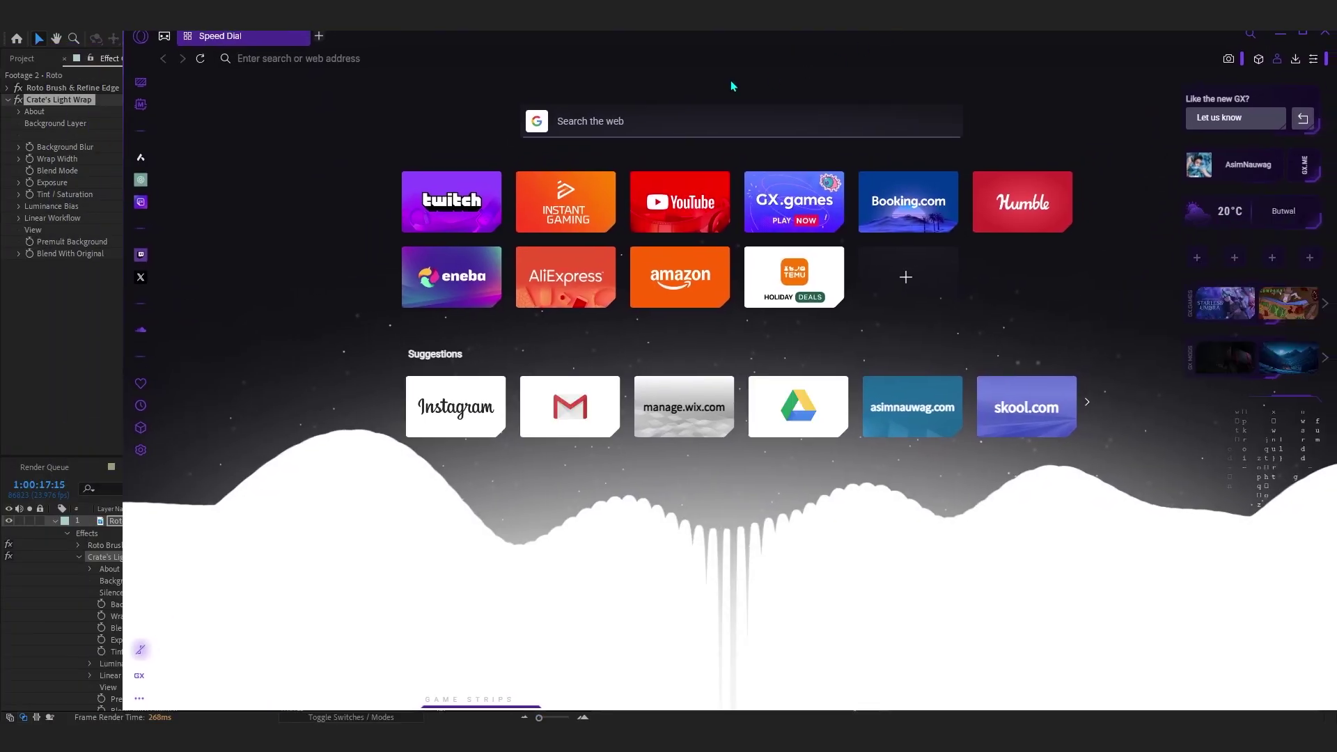
{"action": "type", "text": "footage crate logh"}
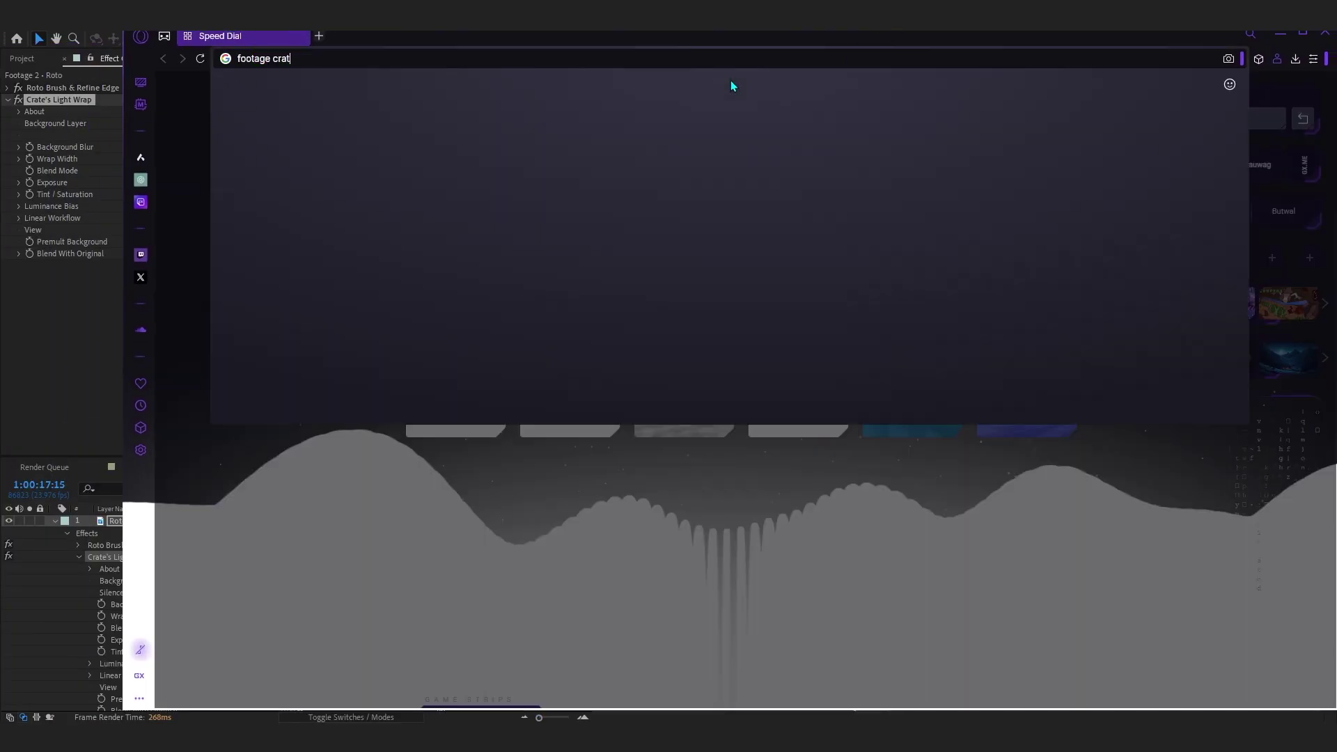
{"action": "key", "text": "BackSpace"}
{"action": "key", "text": "BackSpace"}
{"action": "key", "text": "BackSpace"}
{"action": "type", "text": "i"}
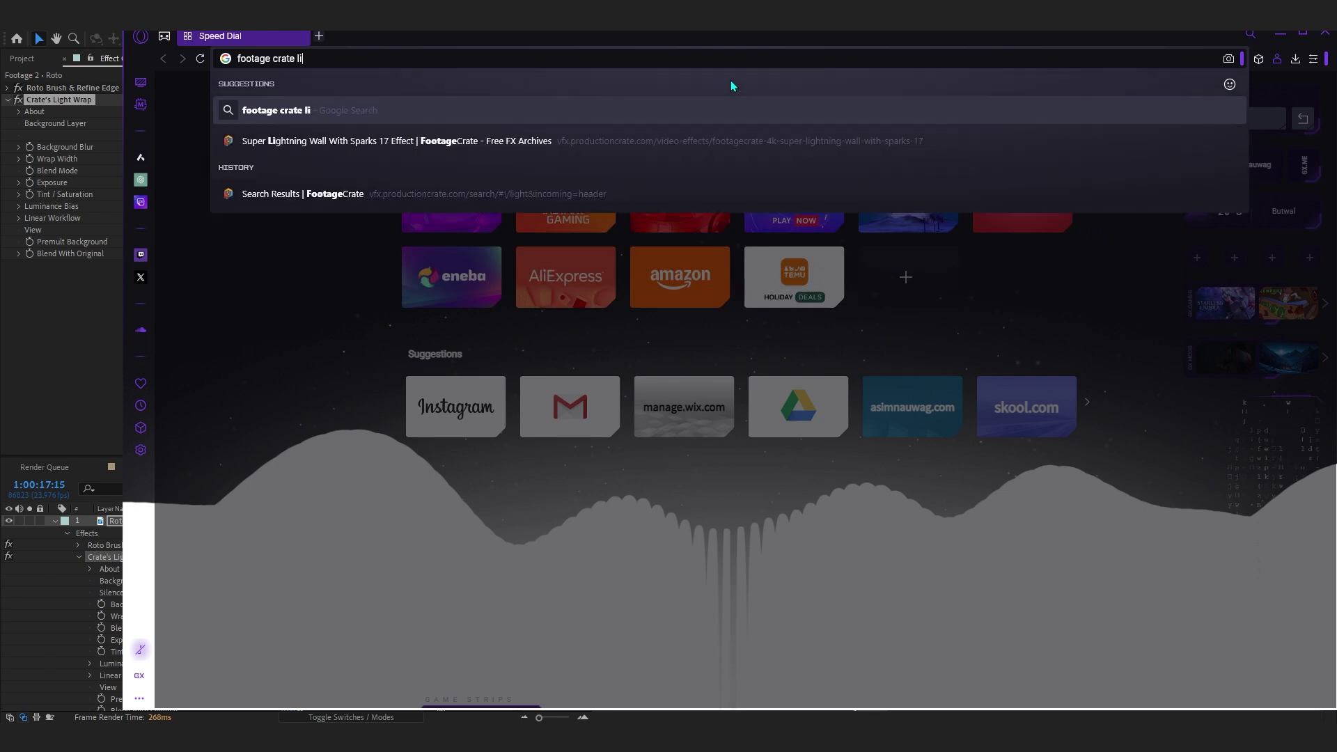
{"action": "type", "text": "ght warp"}
{"action": "key", "text": "Return"}
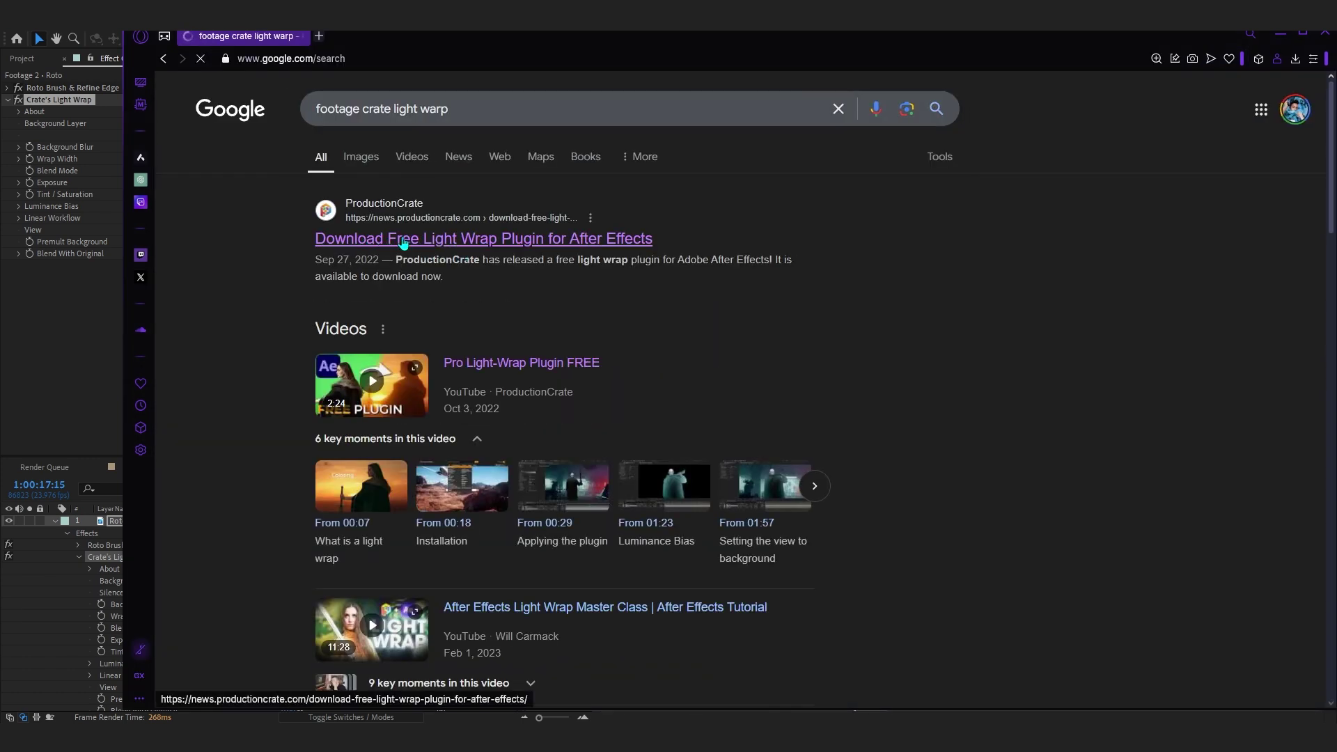
{"action": "left_click", "coordinate": [402, 239]}
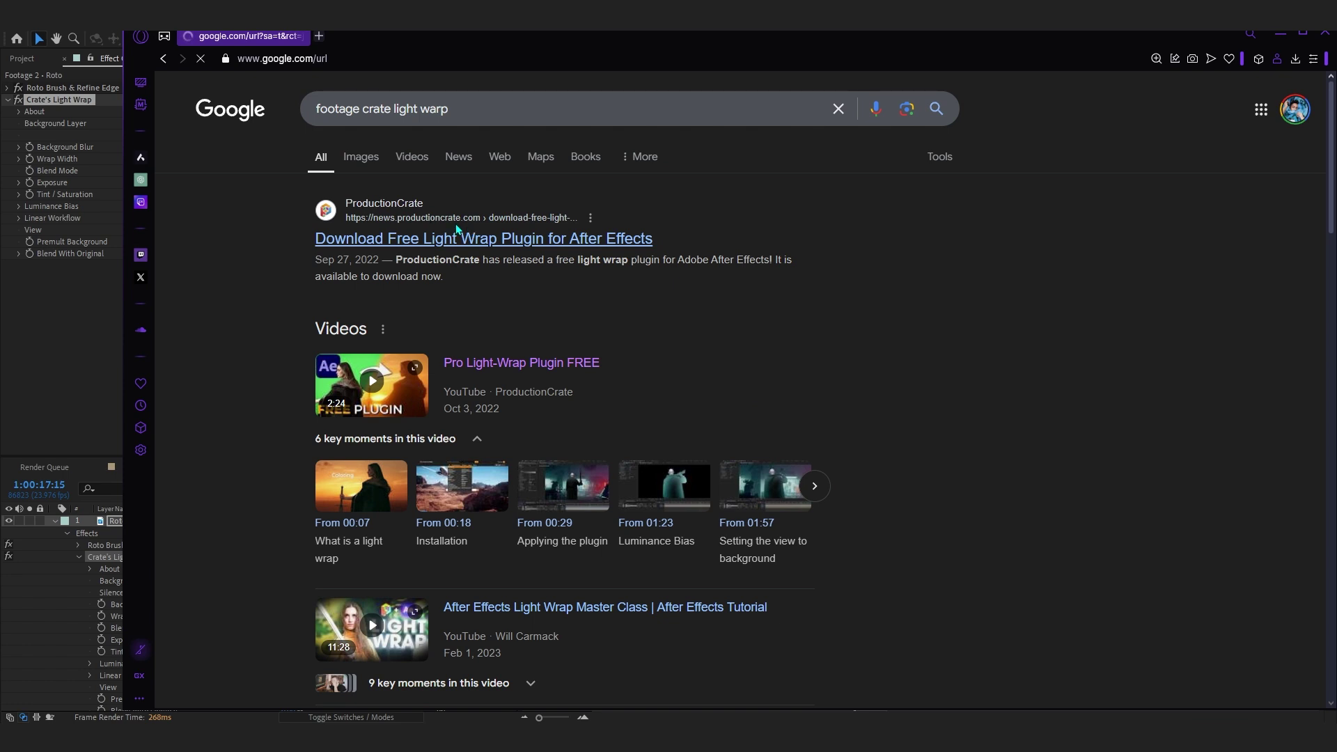
{"action": "double_click", "coordinate": [557, 43]}
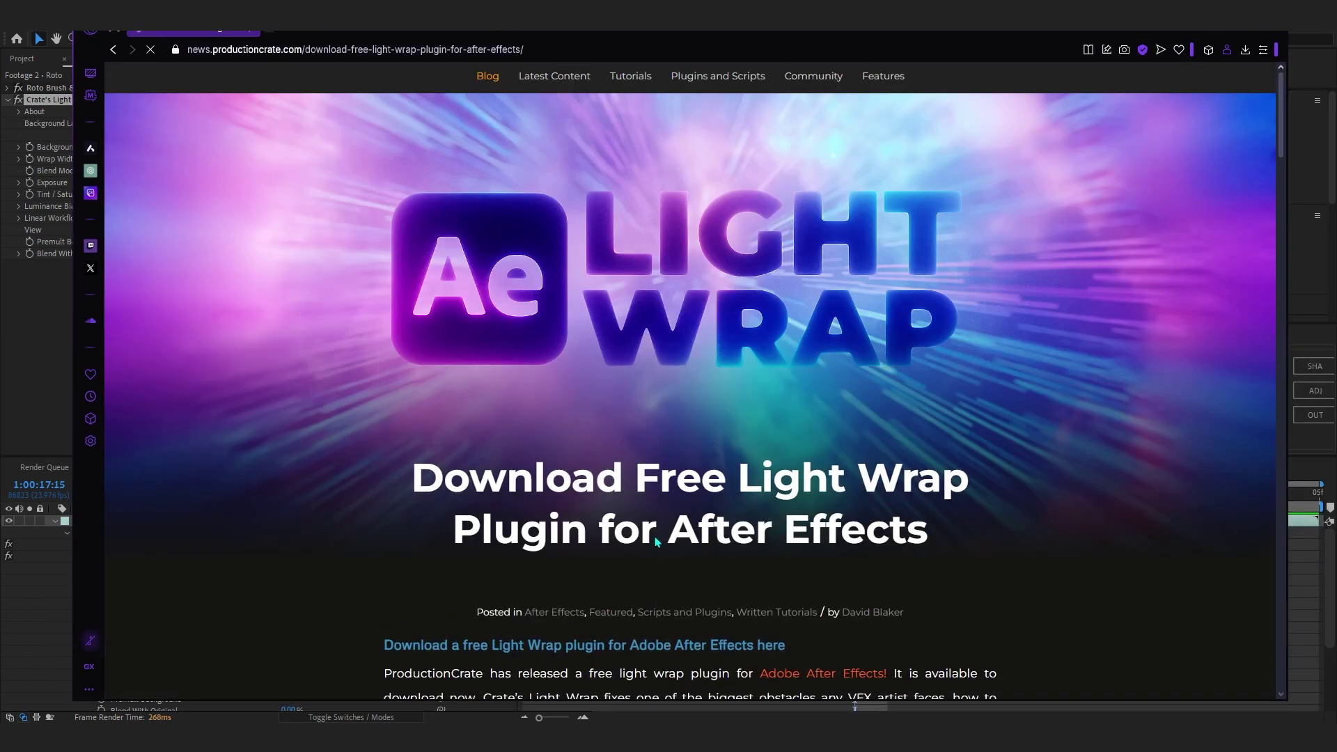
Examine the Light Wrap plugin page's installation and settings notes, and switch back to After Effects.
{"action": "scroll", "coordinate": [557, 349], "scroll_direction": "down", "scroll_amount": 15}
{"action": "left_click_drag", "start_coordinate": [444, 352], "coordinate": [514, 397]}
{"action": "scroll", "coordinate": [561, 516], "scroll_direction": "down", "scroll_amount": 10}
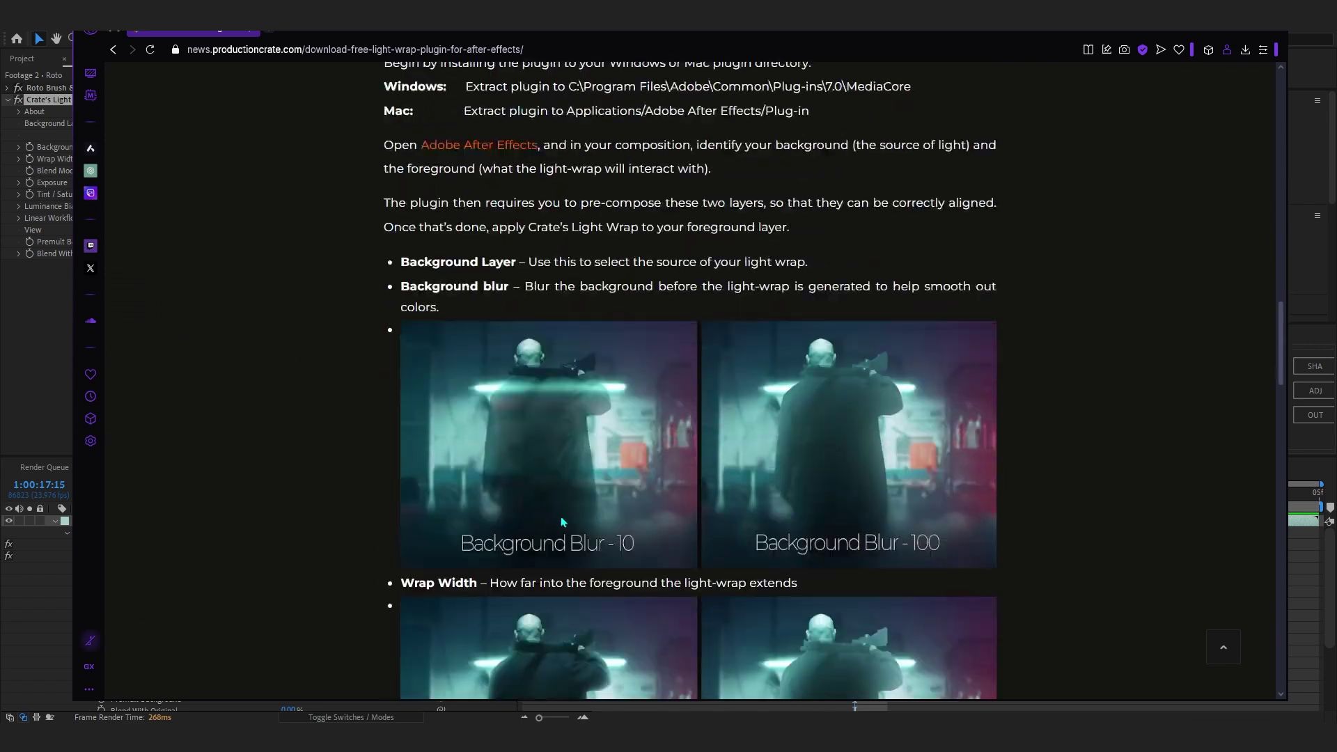
{"action": "scroll", "coordinate": [687, 440], "scroll_direction": "up", "scroll_amount": 12}
{"action": "scroll", "coordinate": [693, 446], "scroll_direction": "up", "scroll_amount": 7}
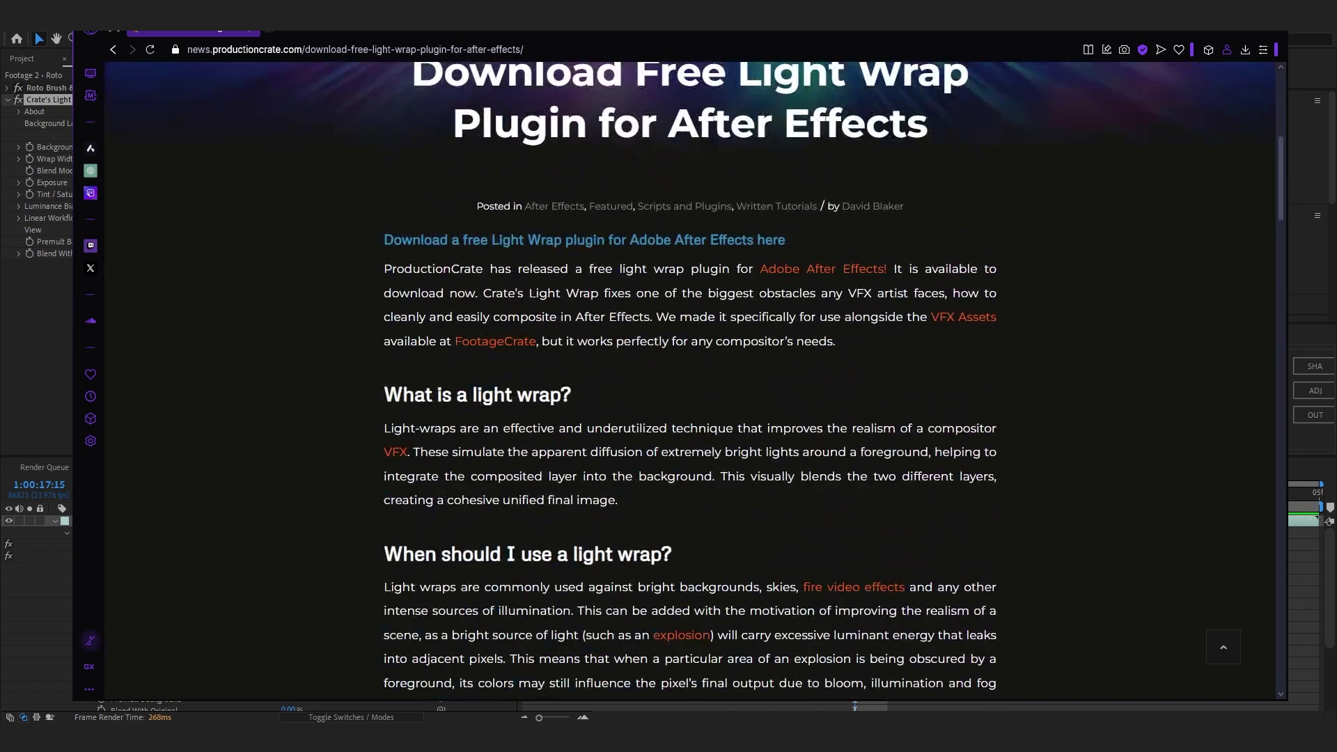
{"action": "left_click", "coordinate": [34, 32]}
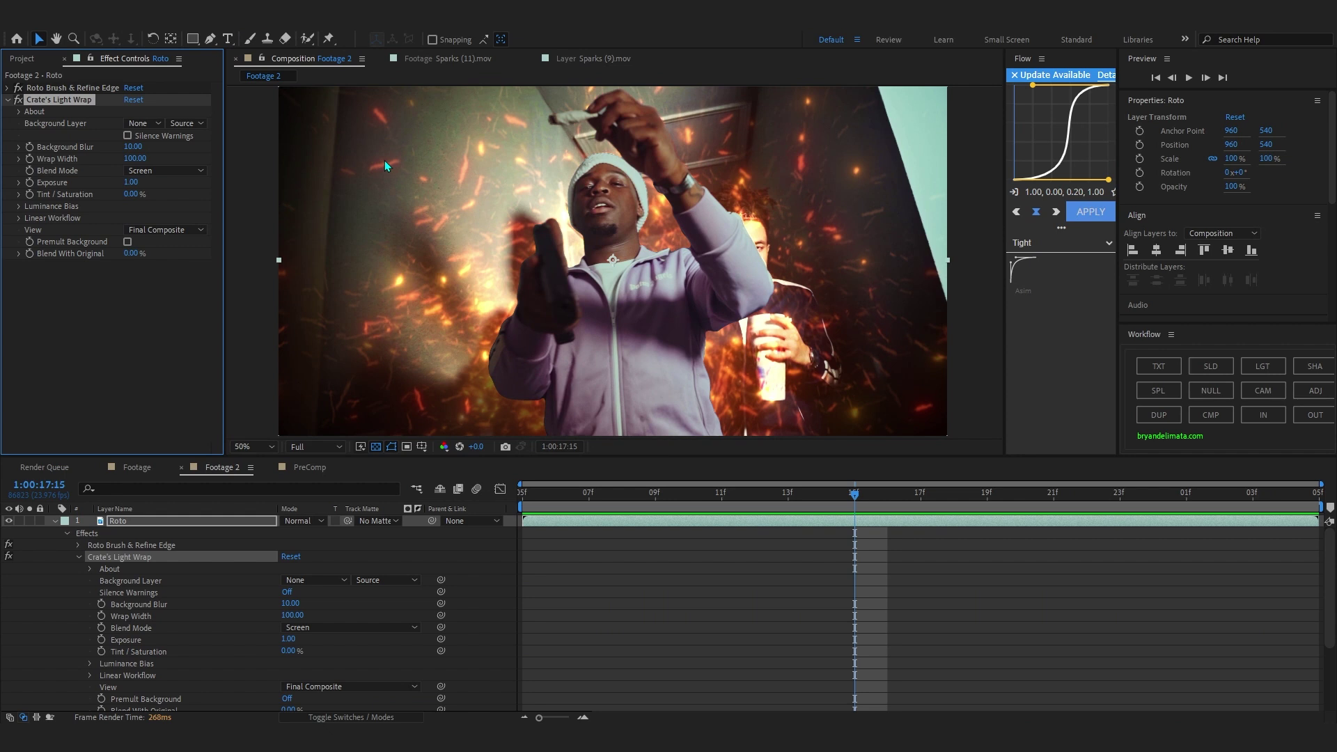
Pre-compose the Sparks (9).mov and Sparks (11).mov layers together and set the pre-comp's blend mode to Linear Dodge.
{"action": "left_click", "coordinate": [55, 521]}
{"action": "left_click", "coordinate": [131, 542]}
{"action": "left_click", "coordinate": [126, 535]}
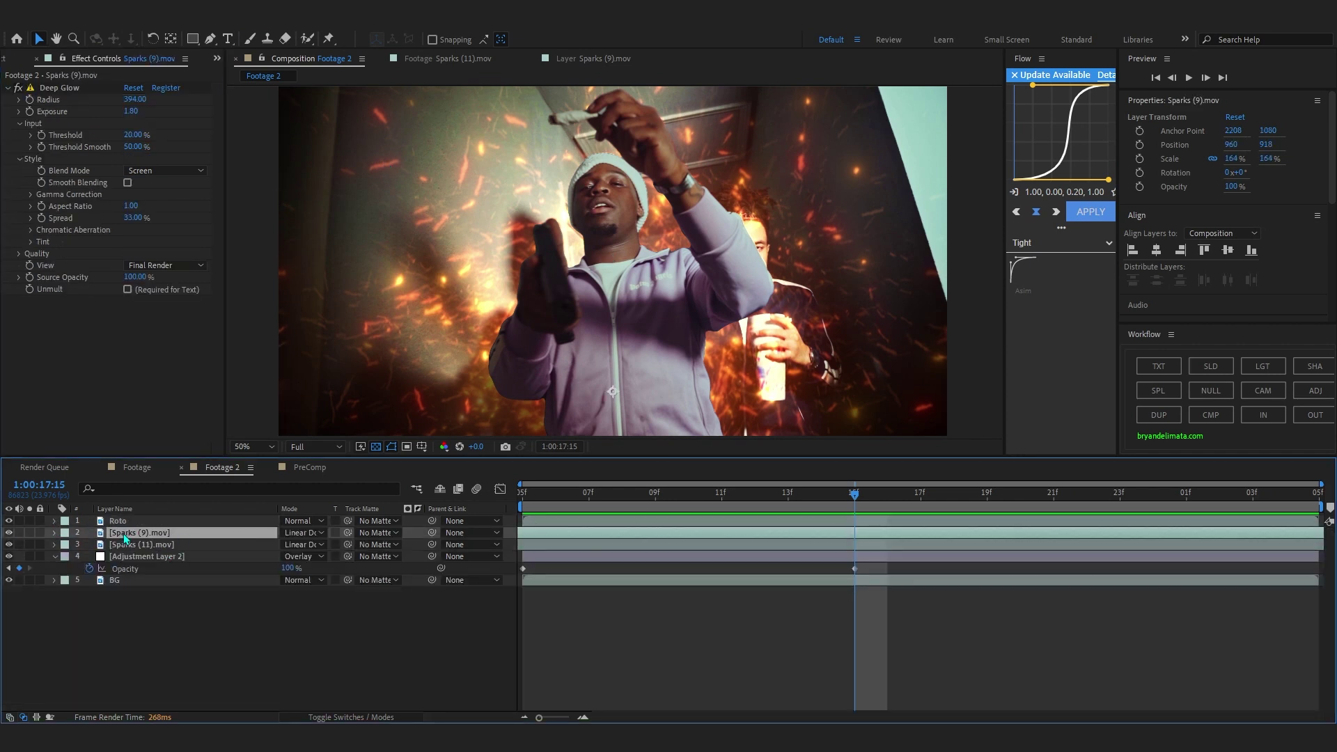
{"action": "left_click", "coordinate": [139, 546], "text": "ctrl"}
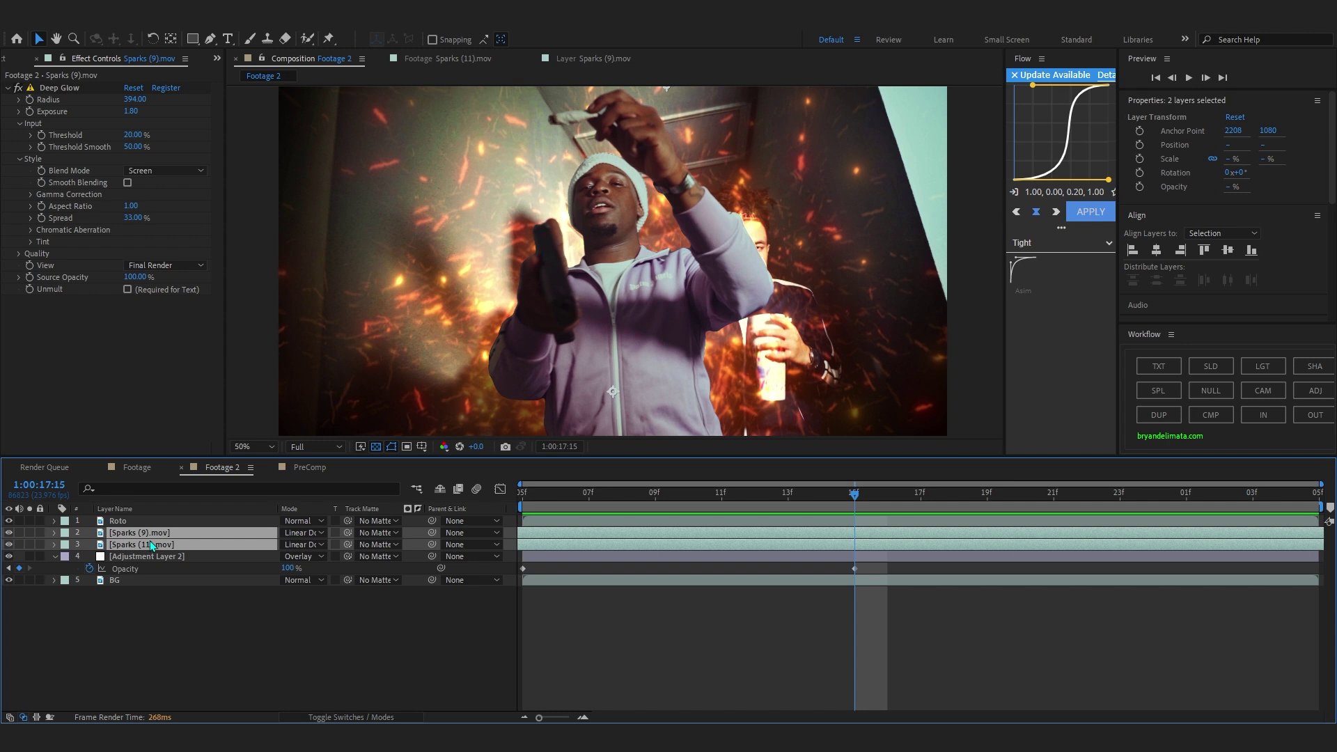
{"action": "right_click", "coordinate": [135, 547]}
{"action": "left_click", "coordinate": [169, 455]}
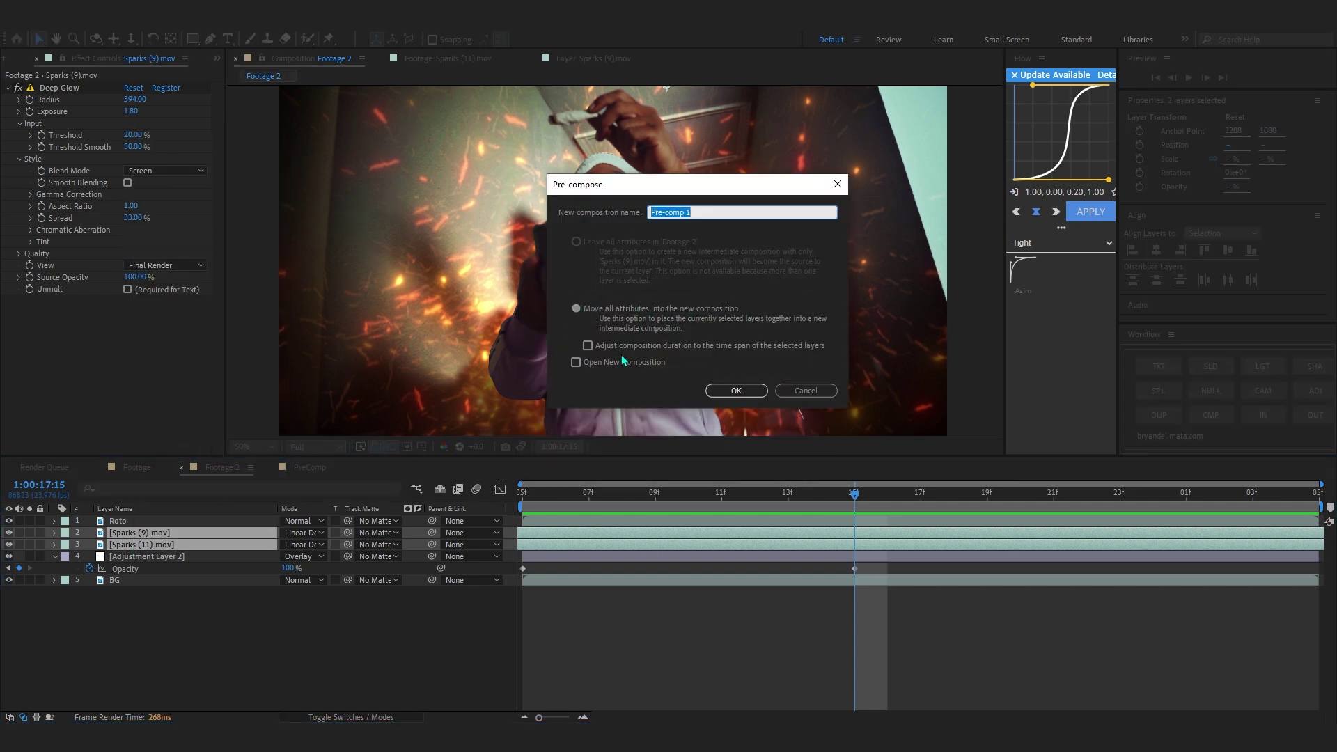
{"action": "left_click", "coordinate": [736, 390]}
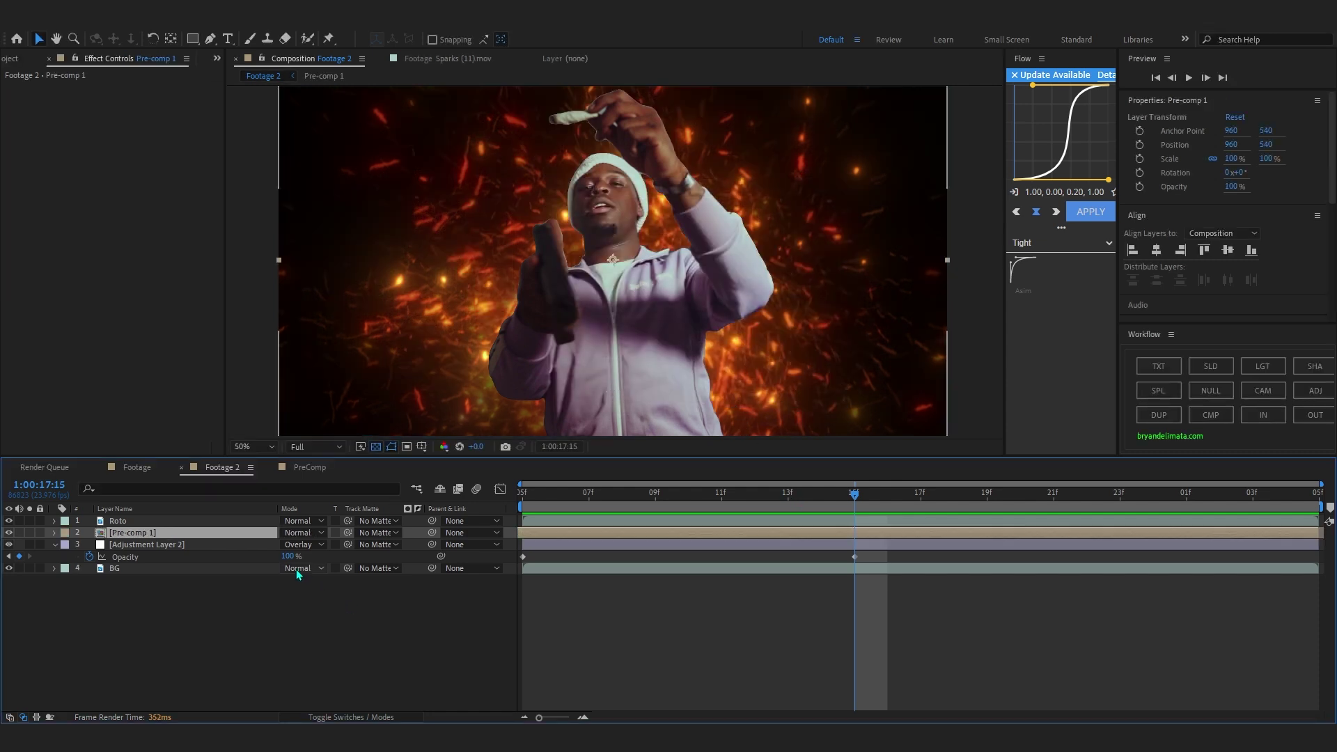
{"action": "left_click", "coordinate": [298, 533]}
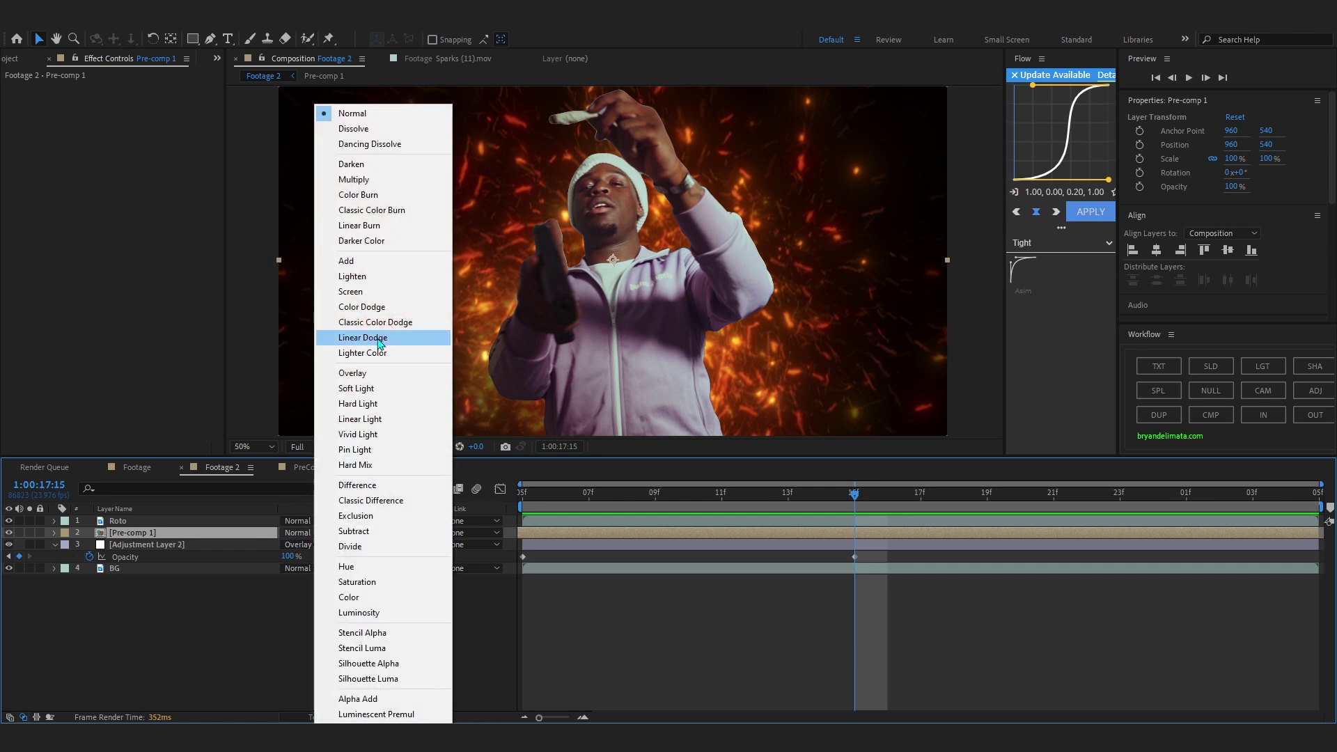
{"action": "left_click", "coordinate": [343, 338]}
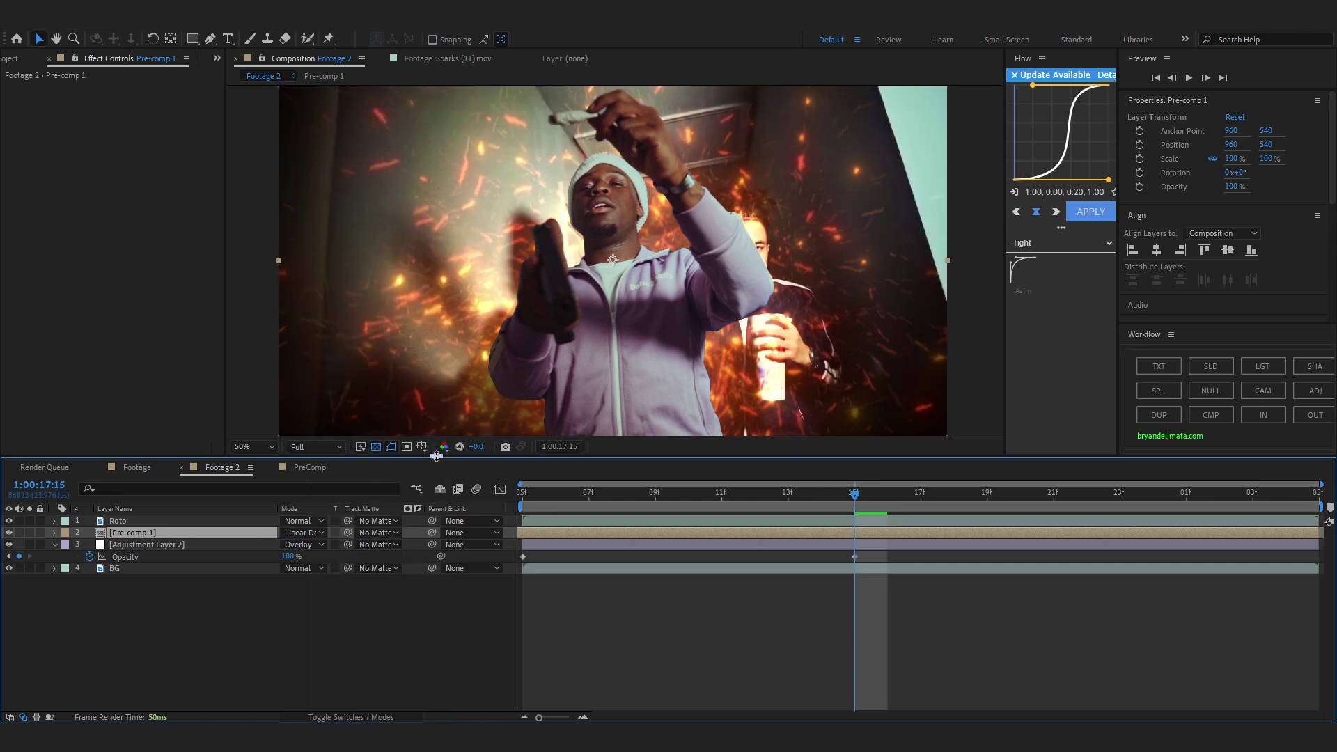
Set the Roto layer's Light Wrap background layer to Pre-comp 1, sampled with Effects & Masks.
{"action": "left_click", "coordinate": [850, 524]}
{"action": "left_click", "coordinate": [54, 101]}
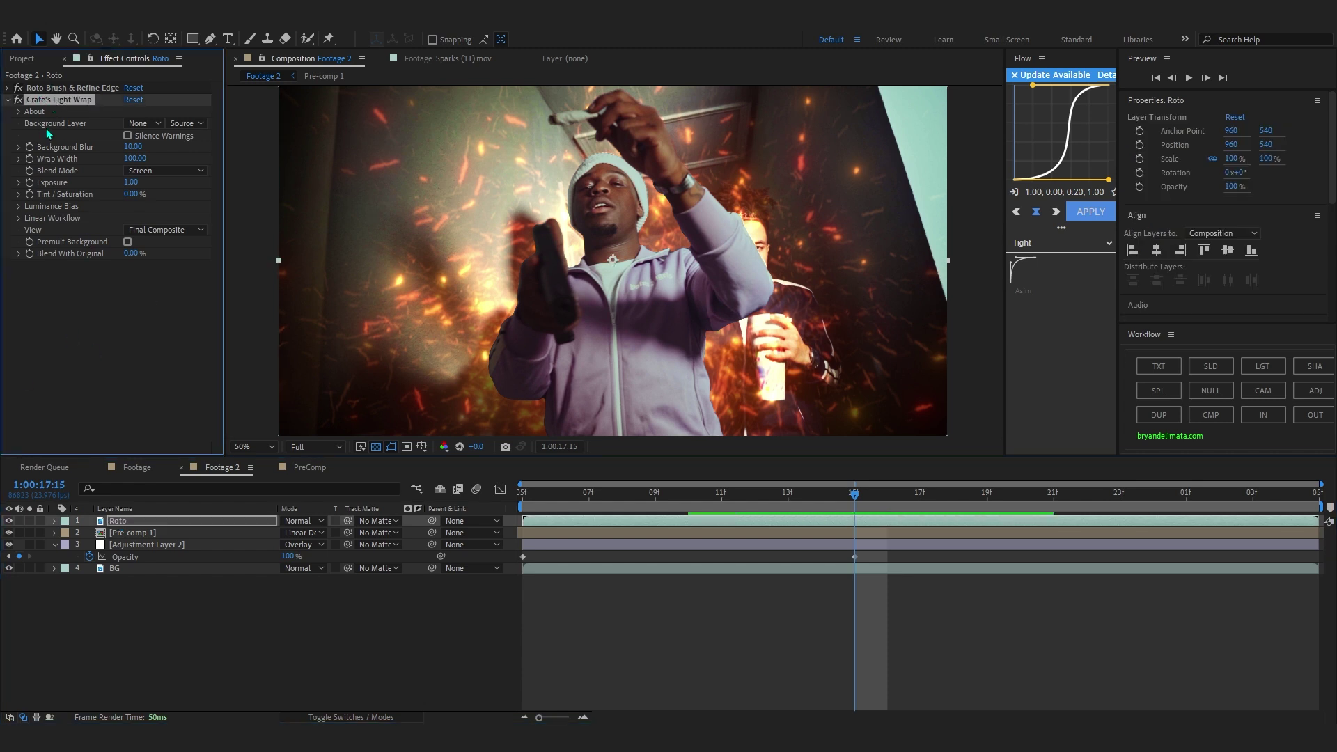
{"action": "left_click", "coordinate": [62, 121]}
{"action": "left_click", "coordinate": [136, 124]}
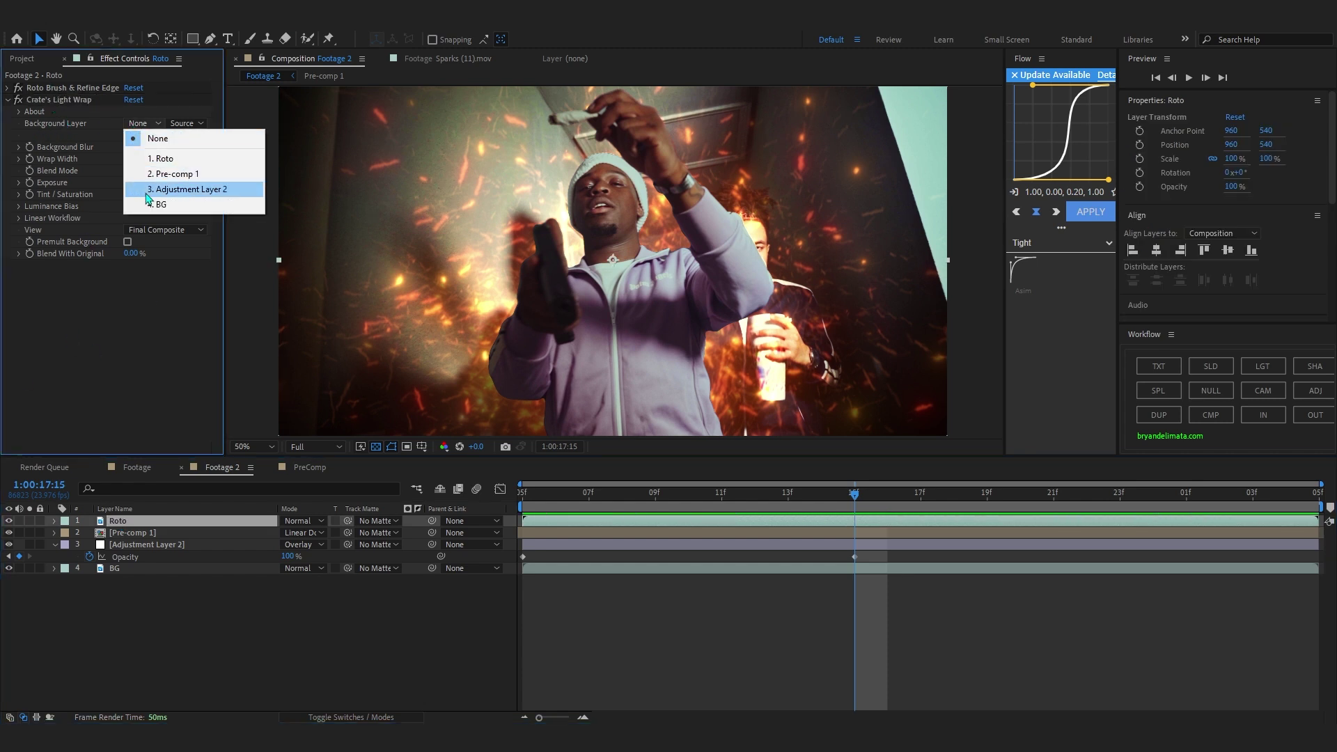
{"action": "left_click", "coordinate": [150, 175]}
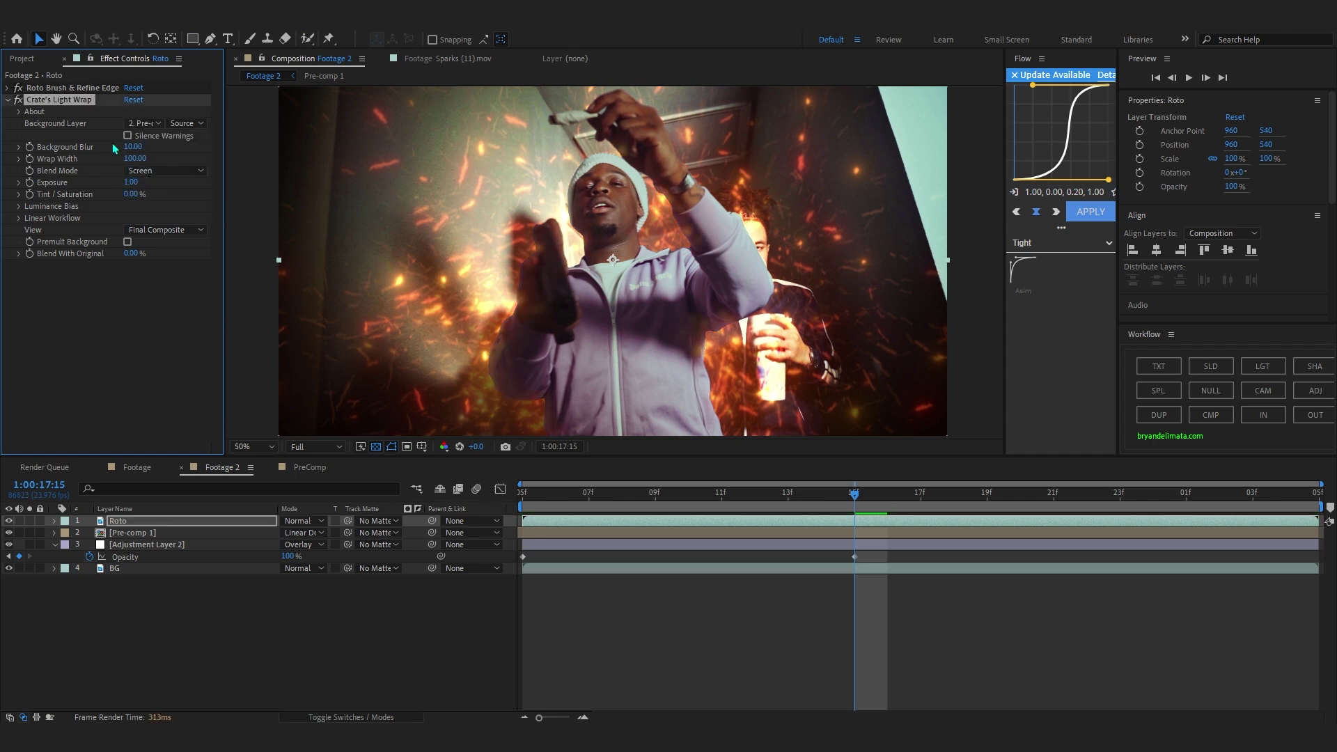
{"action": "scroll", "coordinate": [708, 196], "scroll_direction": "down", "scroll_amount": 3}
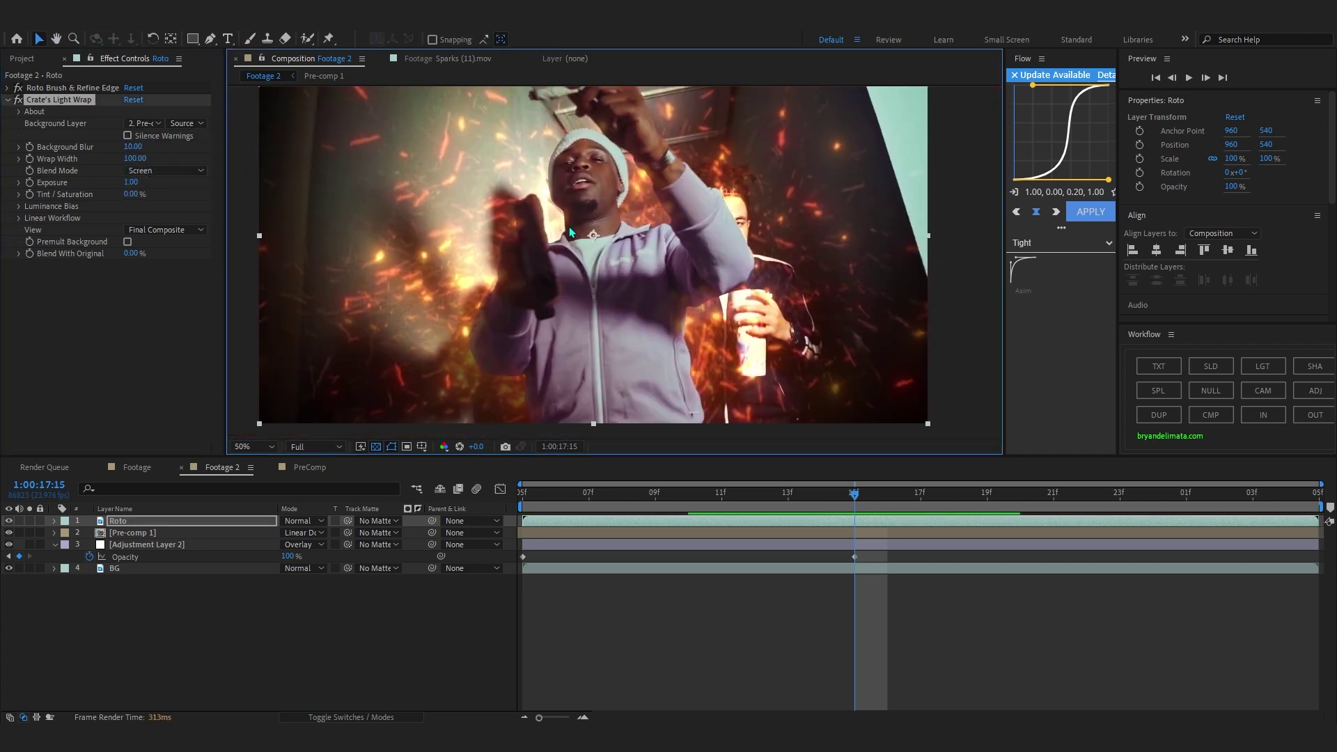
{"action": "scroll", "coordinate": [707, 196], "scroll_direction": "up", "scroll_amount": 2}
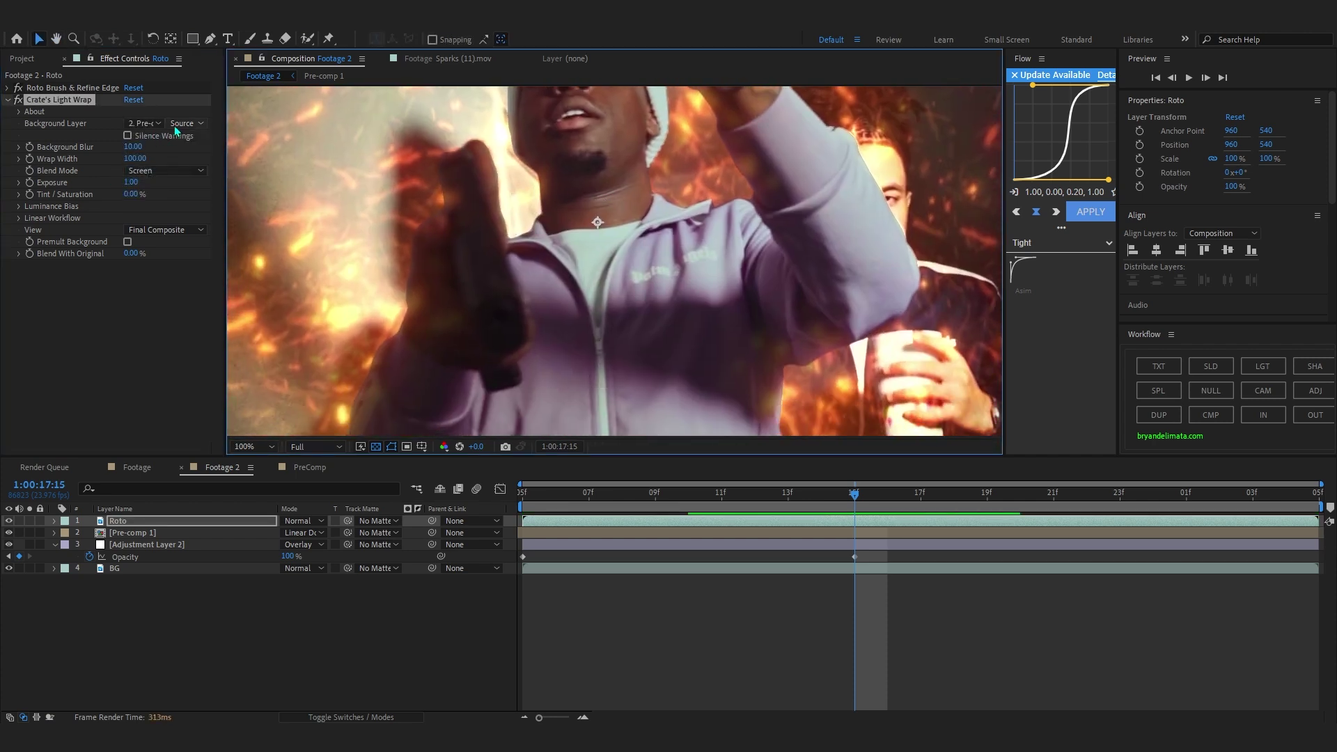
{"action": "left_click", "coordinate": [181, 125]}
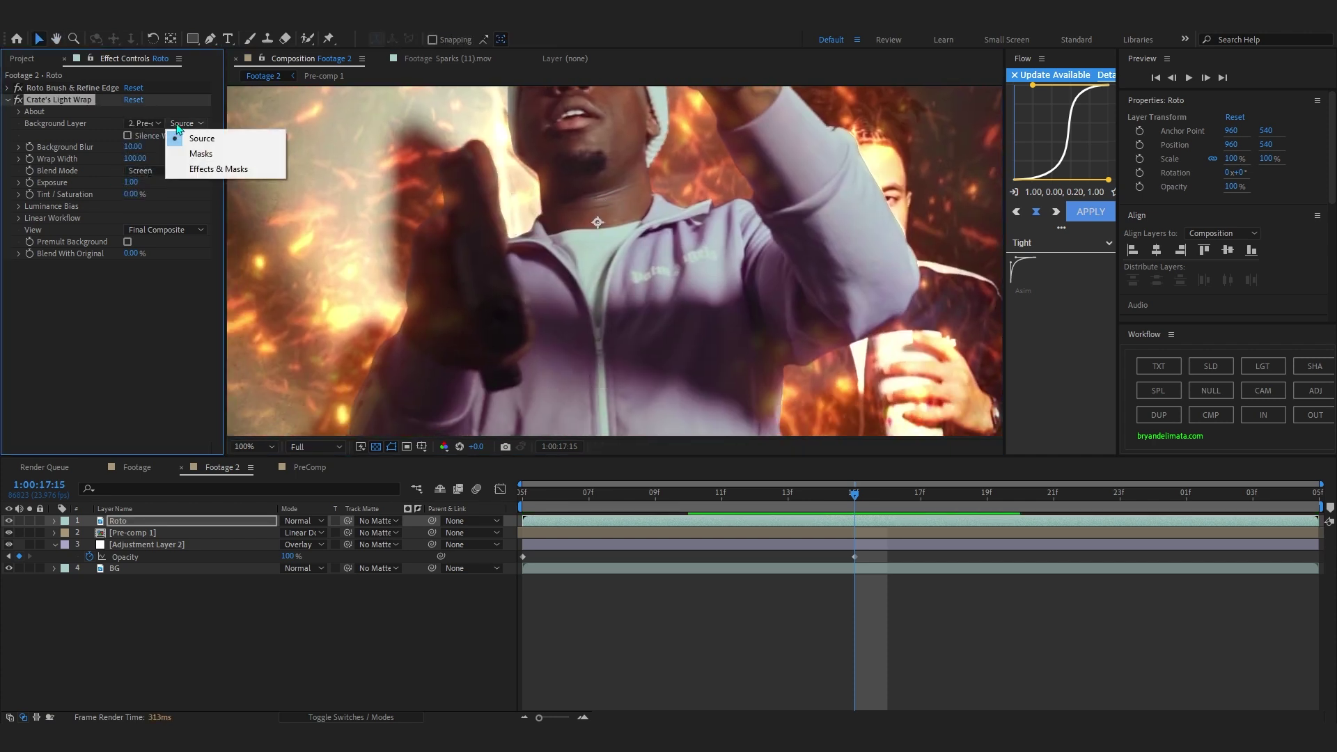
{"action": "left_click", "coordinate": [196, 171]}
Set the Light Wrap's Background Blur to 29, Wrap Width to 69 and Exposure to 2.11.
{"action": "left_click_drag", "start_coordinate": [132, 147], "coordinate": [152, 148]}
{"action": "key", "text": "comma"}
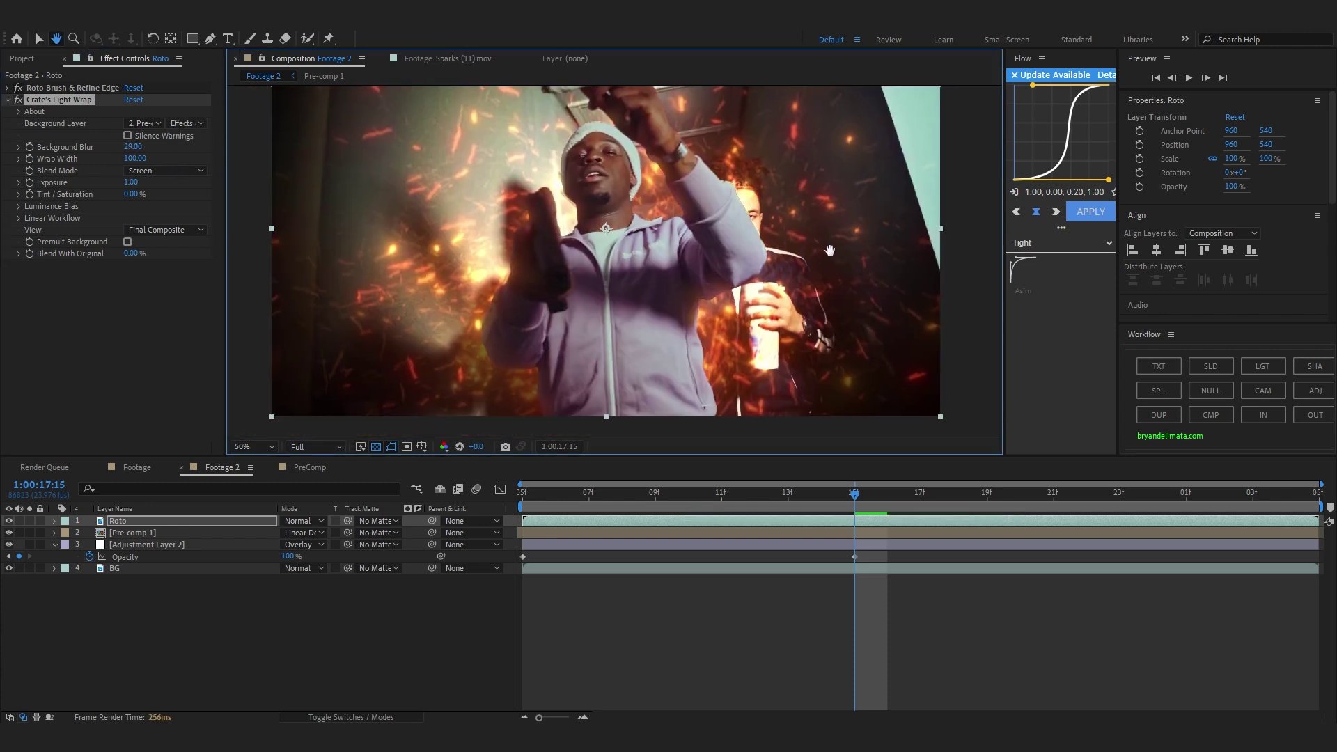
{"action": "mouse_move", "coordinate": [139, 160]}
{"action": "left_mouse_down"}
{"action": "mouse_move", "coordinate": [118, 162]}
{"action": "mouse_move", "coordinate": [149, 184]}
{"action": "left_mouse_up"}
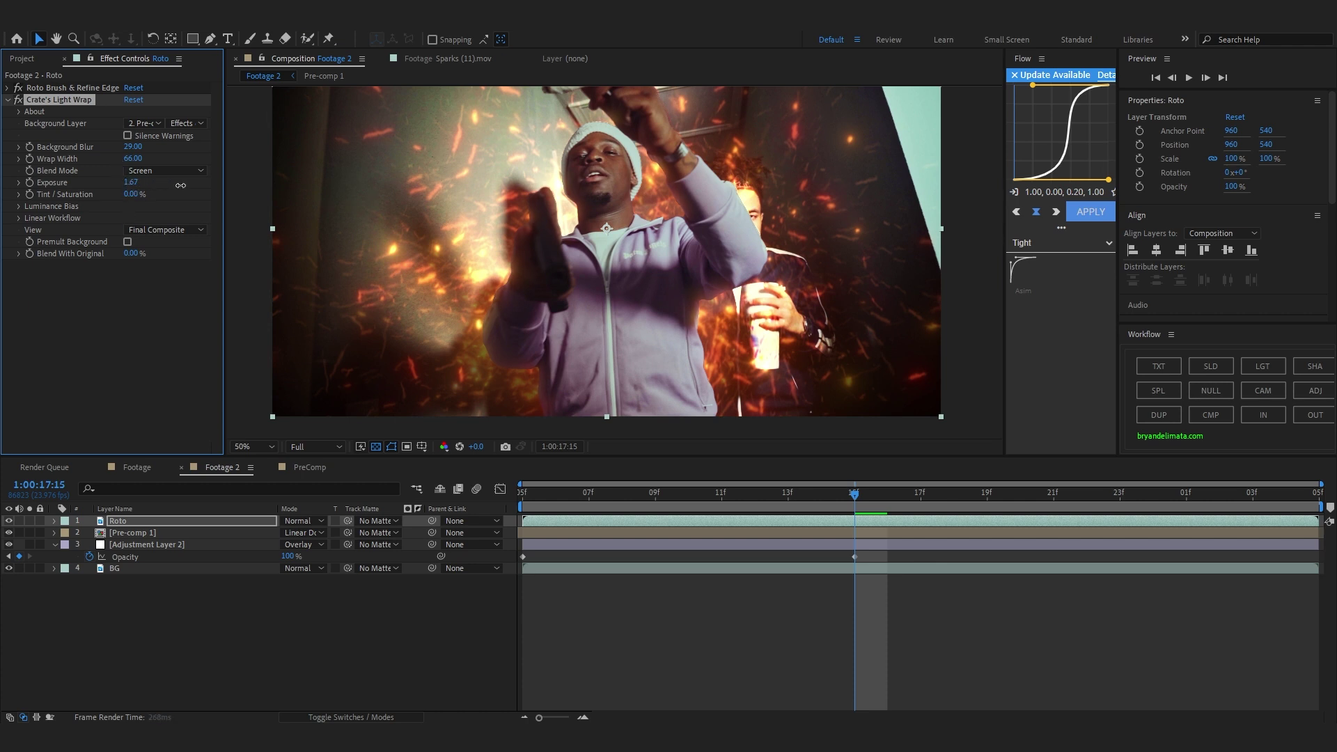
{"action": "mouse_move", "coordinate": [139, 182]}
{"action": "left_mouse_down"}
{"action": "mouse_move", "coordinate": [165, 185]}
{"action": "mouse_move", "coordinate": [152, 160]}
{"action": "left_mouse_up"}
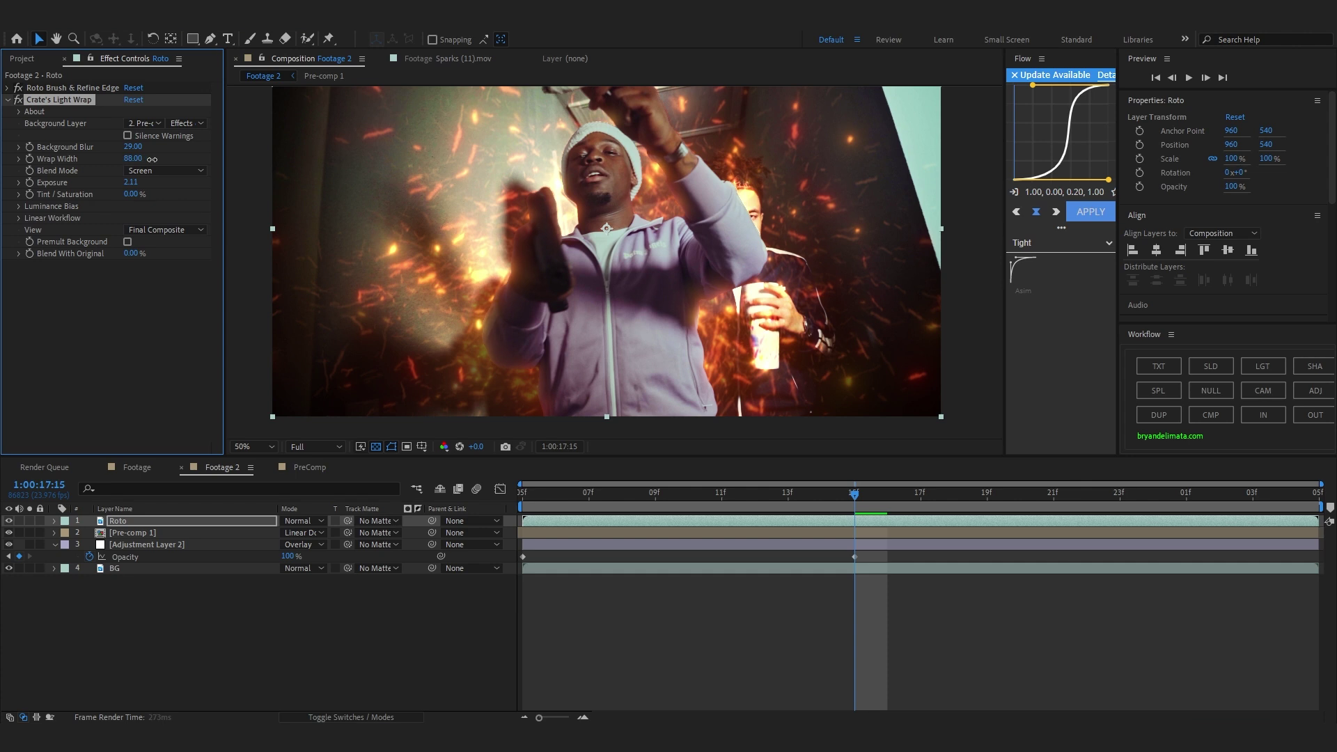
{"action": "left_click_drag", "start_coordinate": [150, 160], "coordinate": [138, 160]}
{"action": "scroll", "coordinate": [516, 244], "scroll_direction": "down", "scroll_amount": 2}
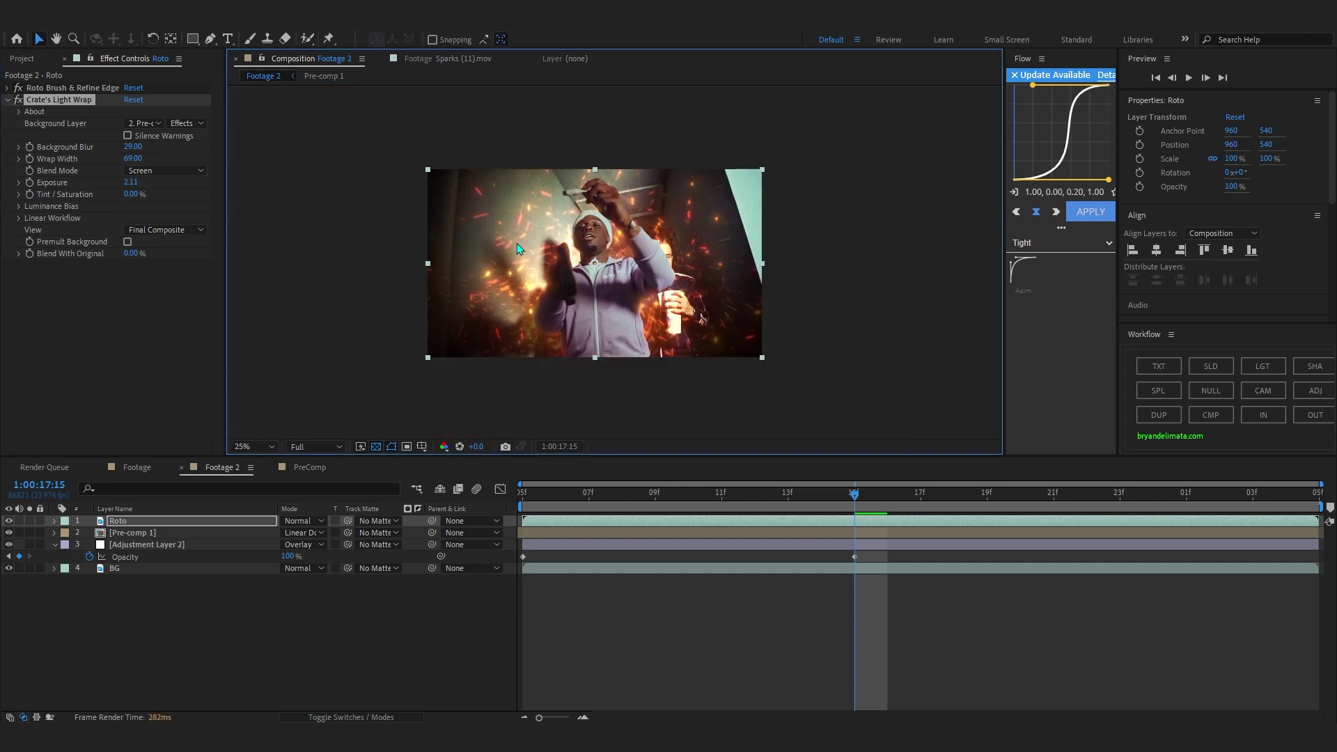
{"action": "left_click_drag", "start_coordinate": [517, 244], "coordinate": [479, 232]}
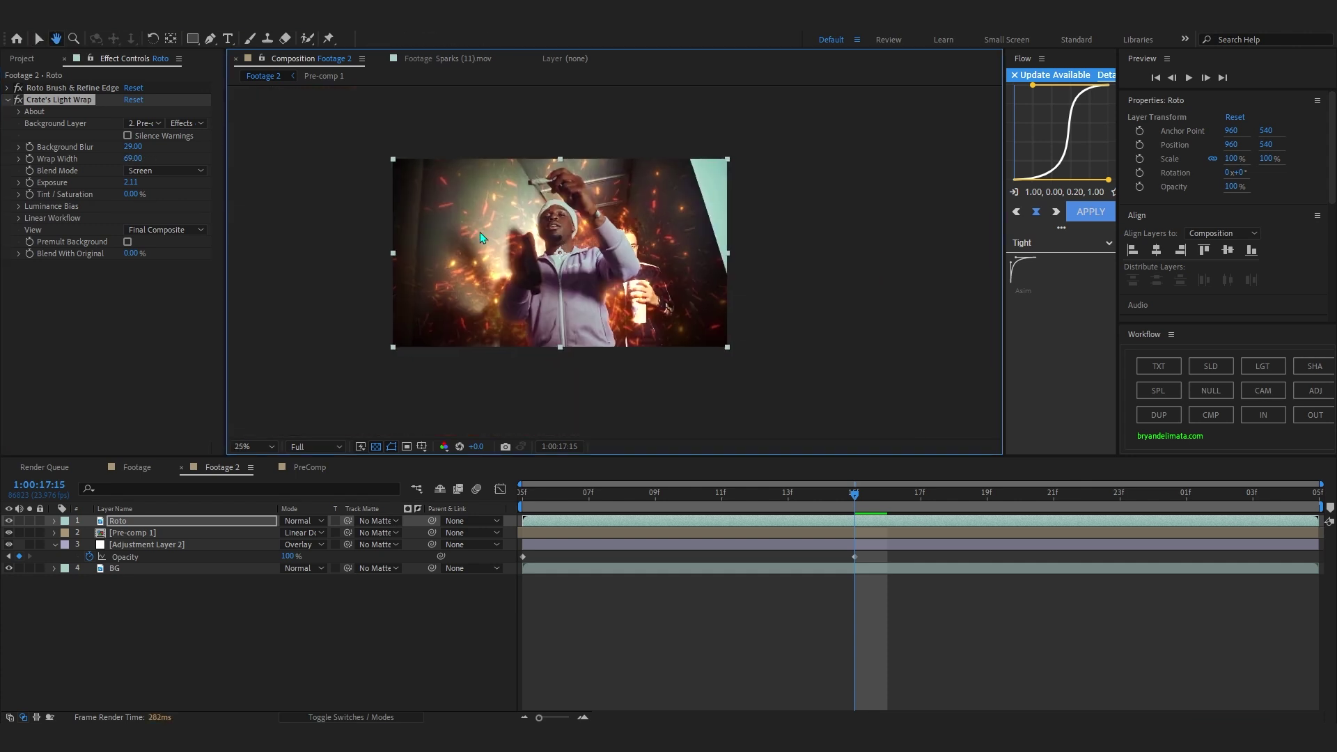
{"action": "scroll", "coordinate": [490, 234], "scroll_direction": "up", "scroll_amount": 2}
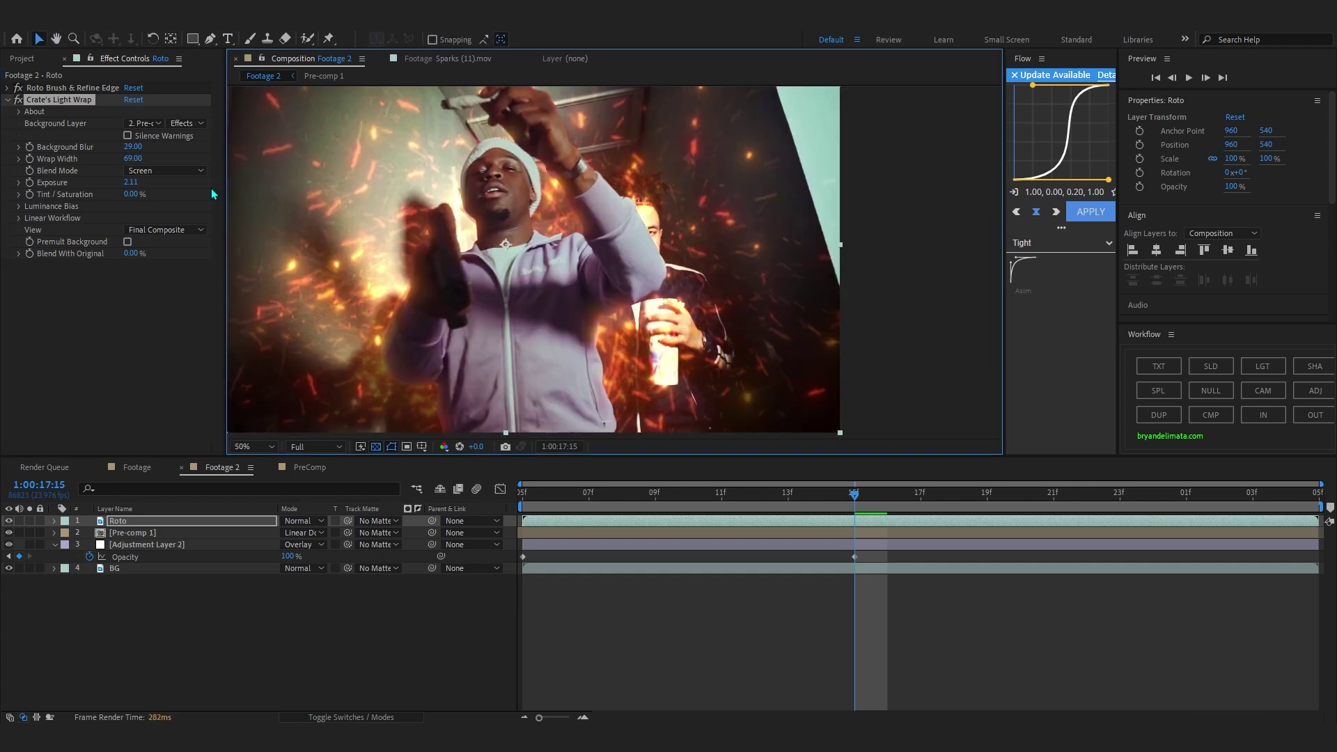
Keyframe the Light Wrap's Exposure at 2.11 on 1:00:17:15 and 0 on 1:00:17:05, and preview the fade-in.
{"action": "left_click", "coordinate": [31, 193]}
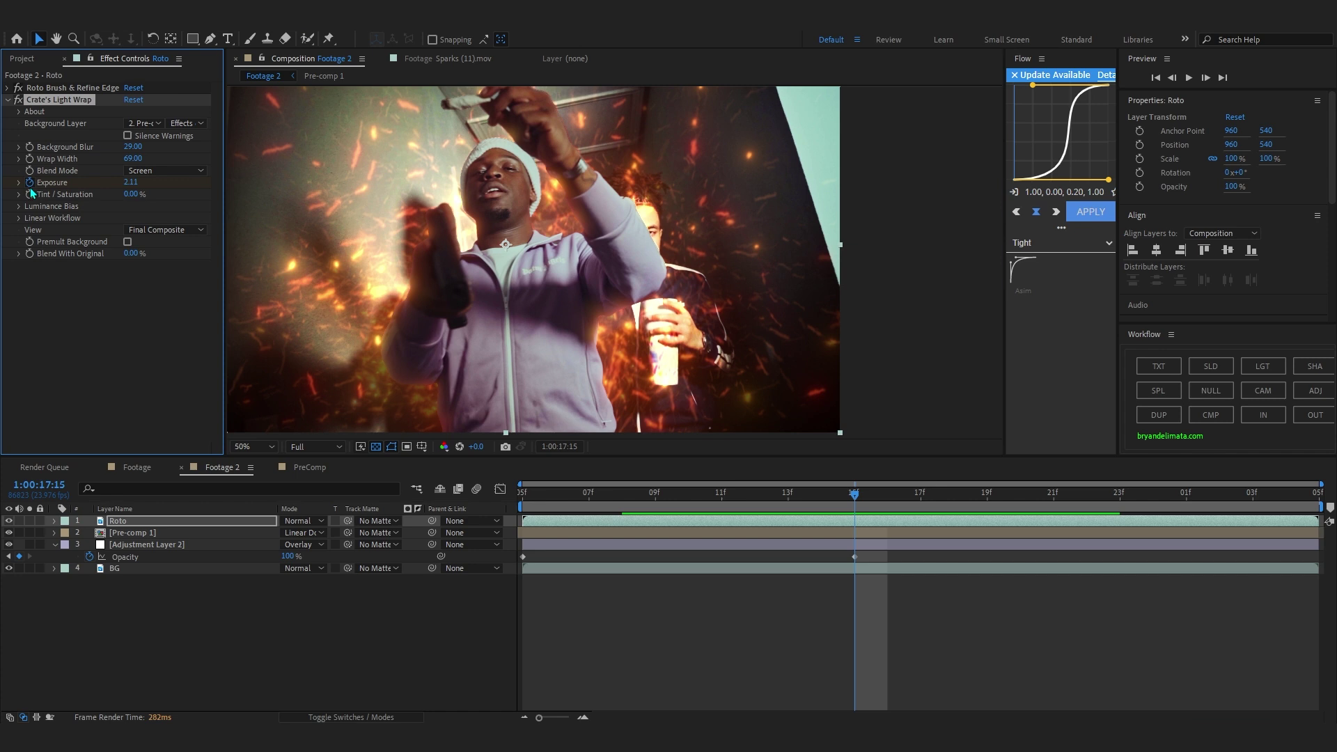
{"action": "key", "text": "y"}
{"action": "key", "text": "u"}
{"action": "left_click_drag", "start_coordinate": [852, 496], "coordinate": [526, 497]}
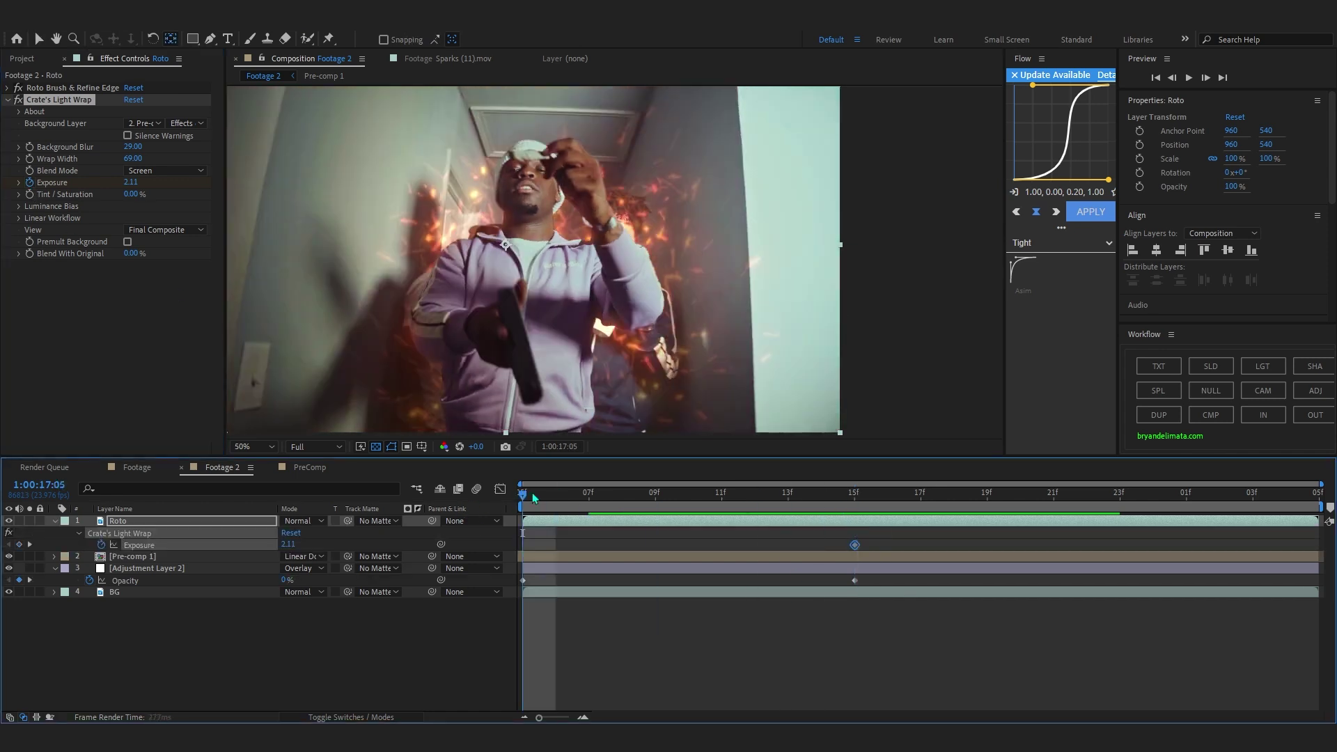
{"action": "left_click_drag", "start_coordinate": [288, 545], "coordinate": [282, 546]}
{"action": "left_click", "coordinate": [288, 546]}
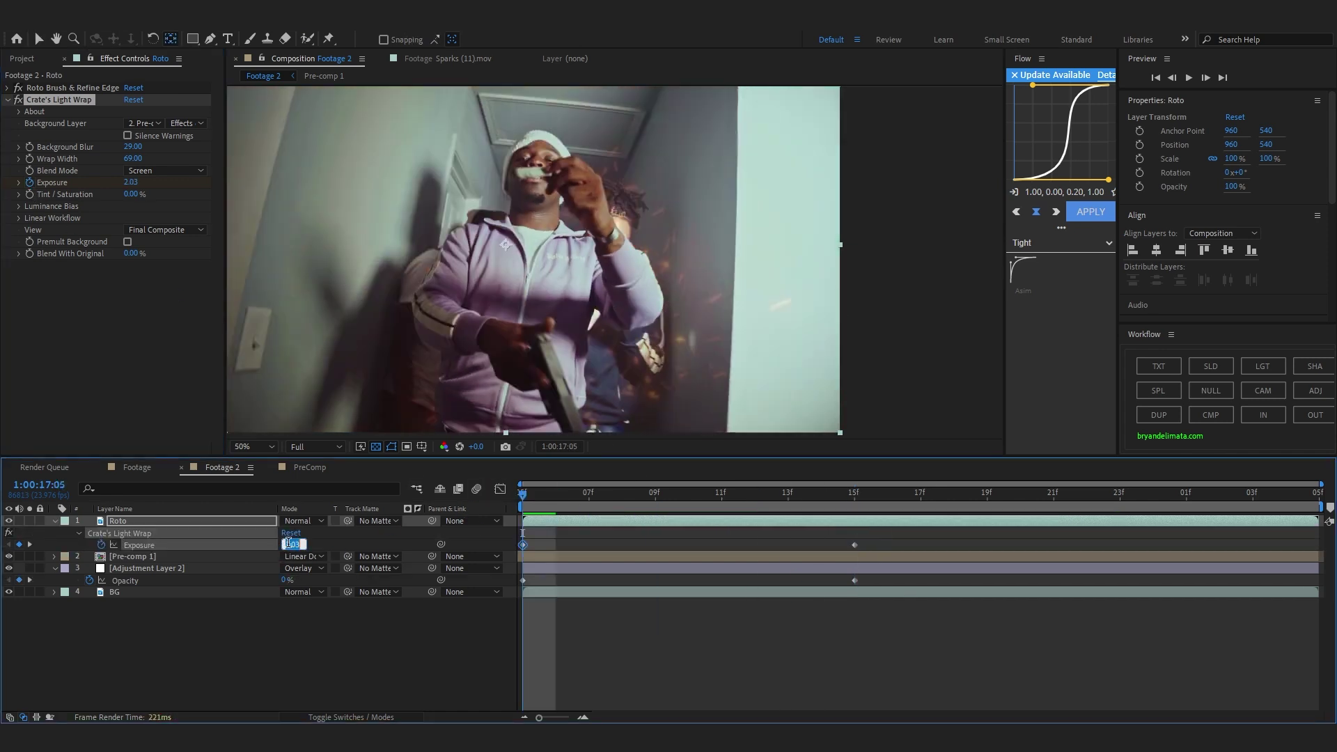
{"action": "type", "text": "0"}
{"action": "key", "text": "Return"}
{"action": "left_click", "coordinate": [418, 635]}
{"action": "left_click_drag", "start_coordinate": [556, 505], "coordinate": [1210, 496]}
{"action": "key", "text": "space"}
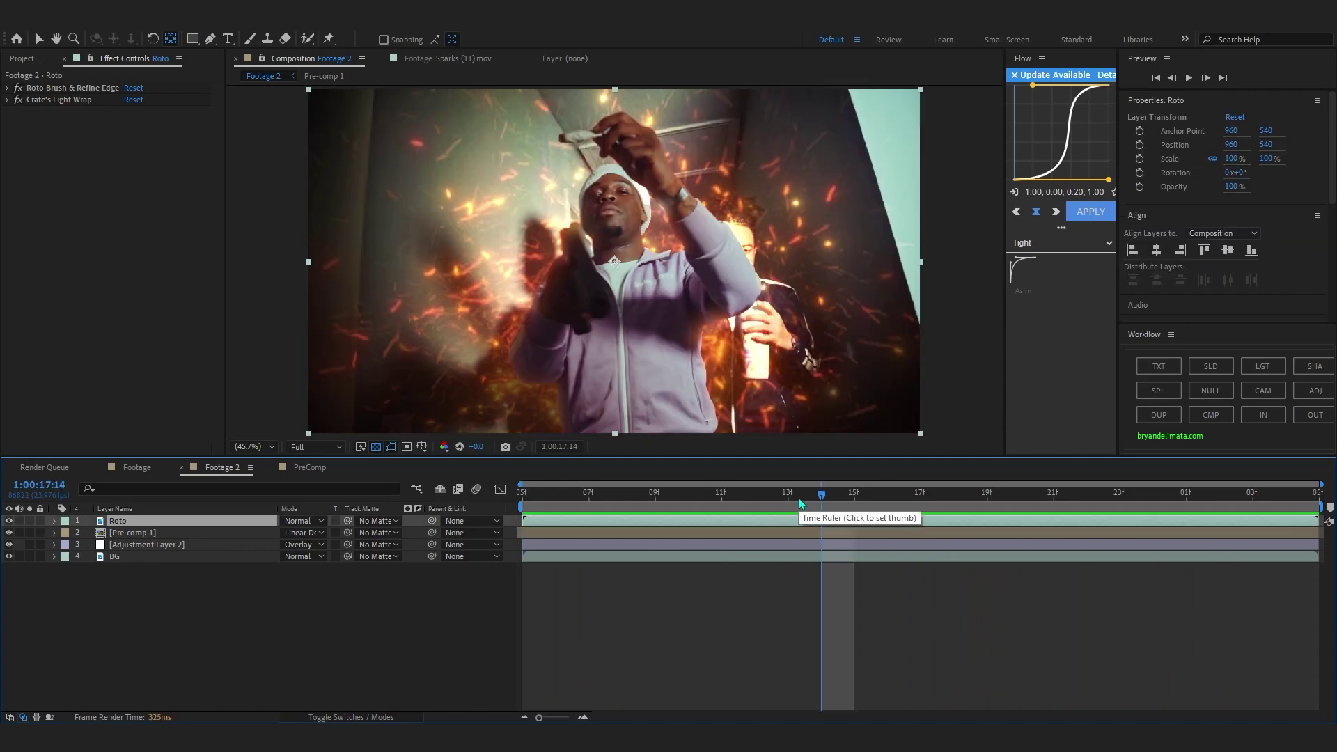
{"action": "left_click", "coordinate": [919, 494]}
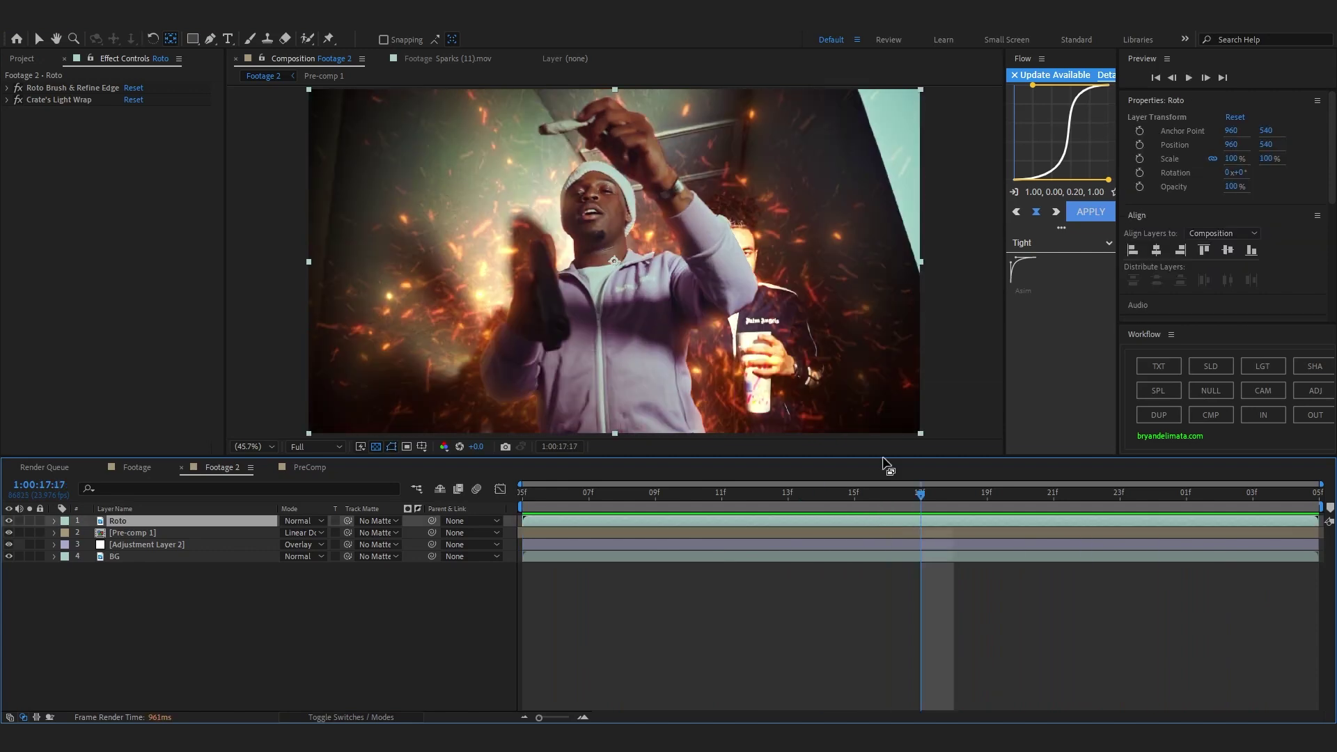
Pre-compose all four Footage 2 layers together, adjusting the new composition's duration to their time span.
{"action": "left_click", "coordinate": [174, 581]}
{"action": "key", "text": "ctrl+a"}
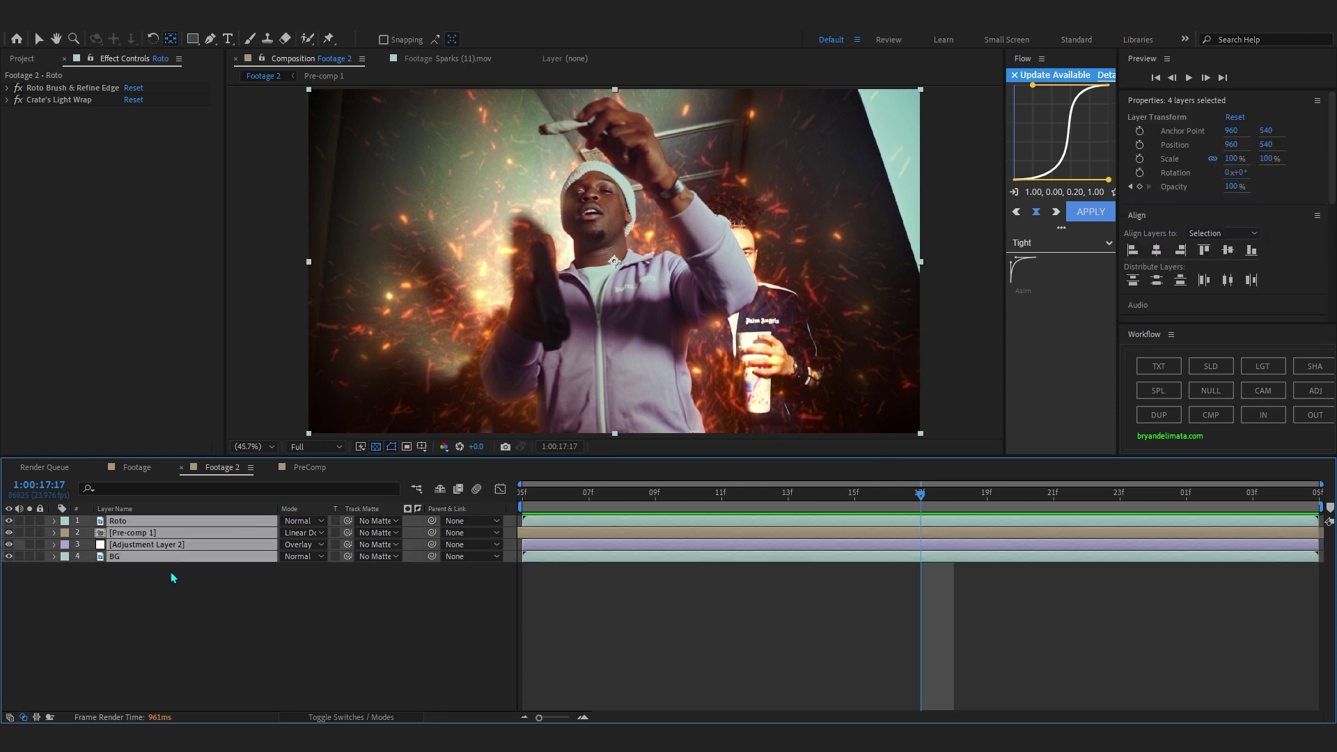
{"action": "right_click", "coordinate": [174, 545]}
{"action": "left_click", "coordinate": [238, 458]}
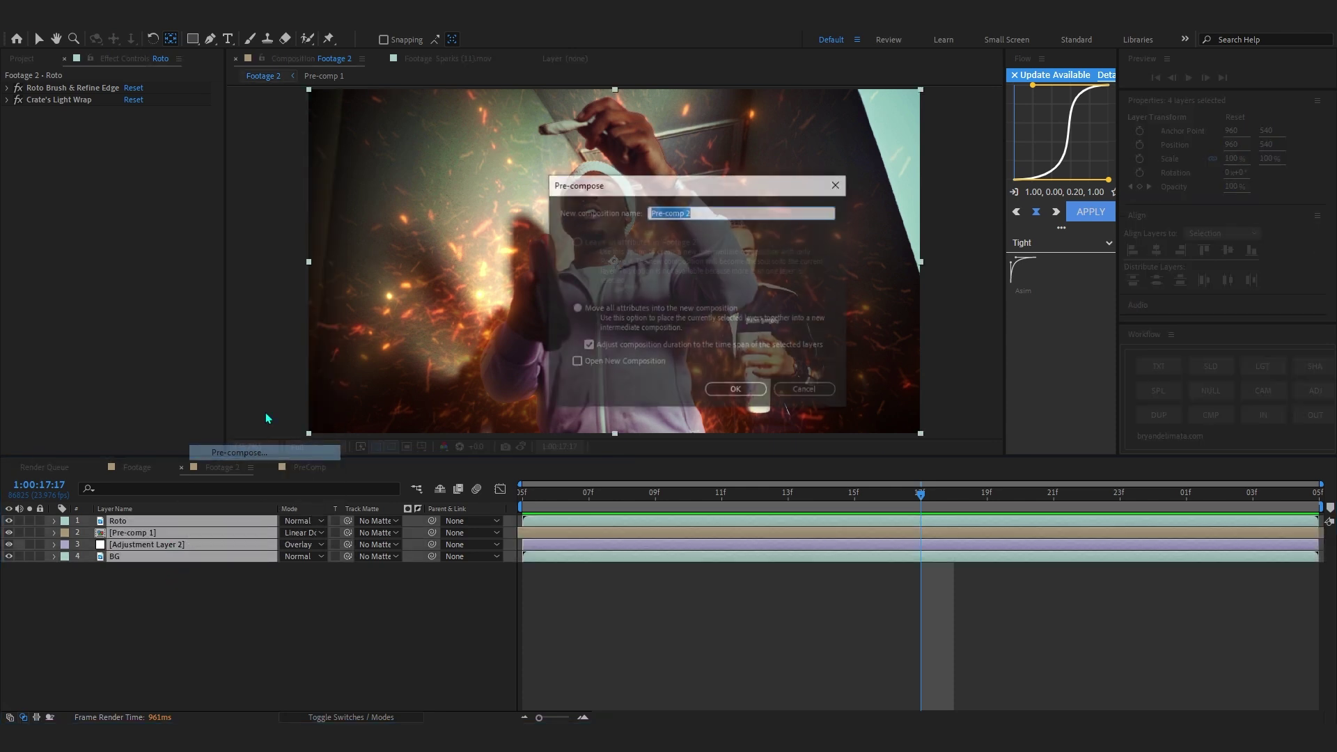
{"action": "left_click", "coordinate": [737, 392]}
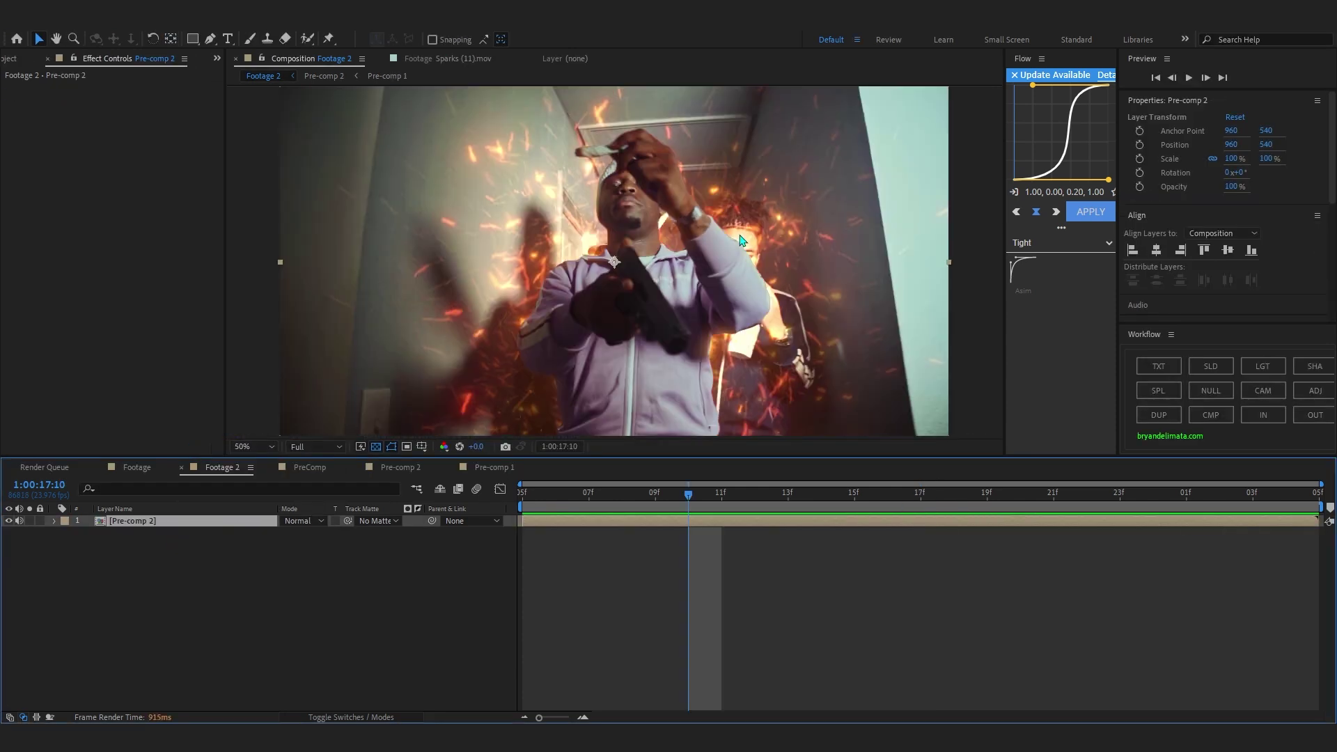
Apply the Twixtor Pro effect to the Pre-comp 2 layer.
{"action": "key", "text": "ctrl+space"}
{"action": "type", "text": "twixt"}
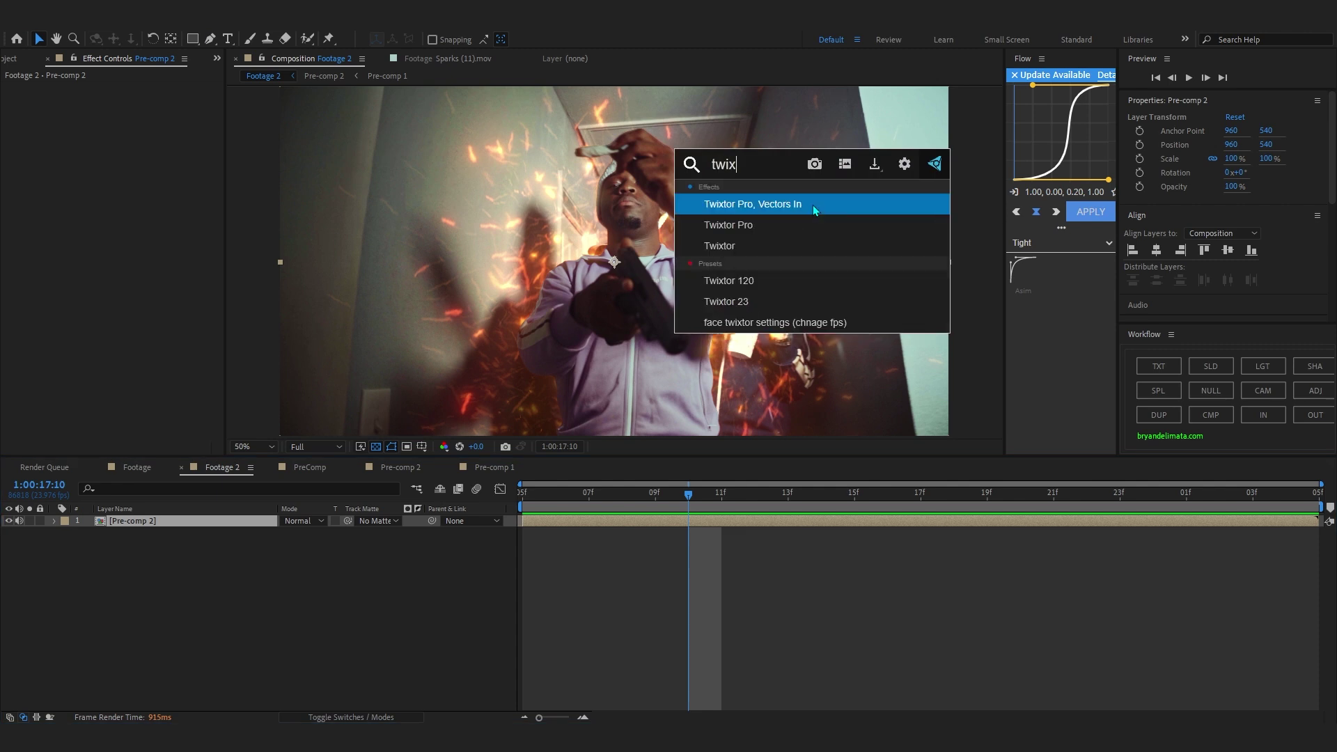
{"action": "left_click", "coordinate": [808, 223]}
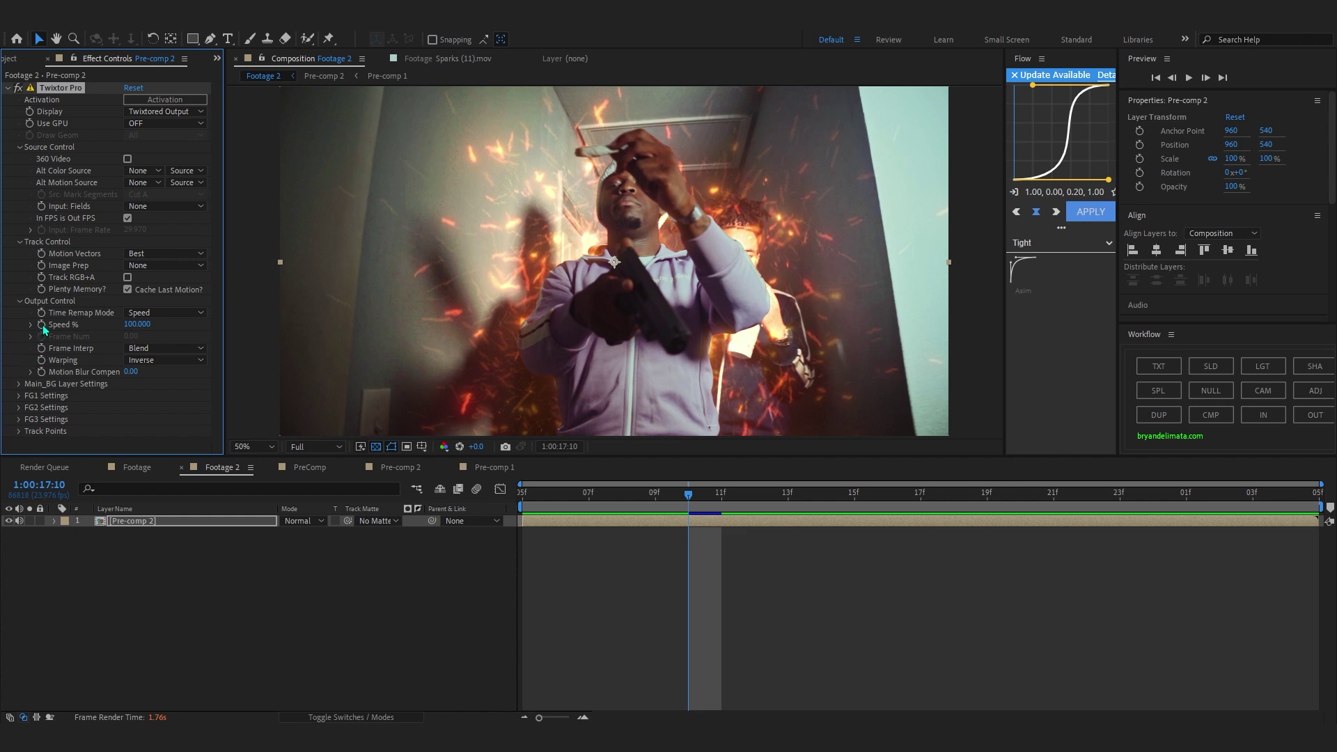
Keyframe Twixtor Pro's Speed % at 100 on 1:00:17:09 and 5 on 1:00:17:13, and play back the slowdown.
{"action": "key", "text": "u"}
{"action": "left_click_drag", "start_coordinate": [688, 546], "coordinate": [663, 547]}
{"action": "key", "text": "space"}
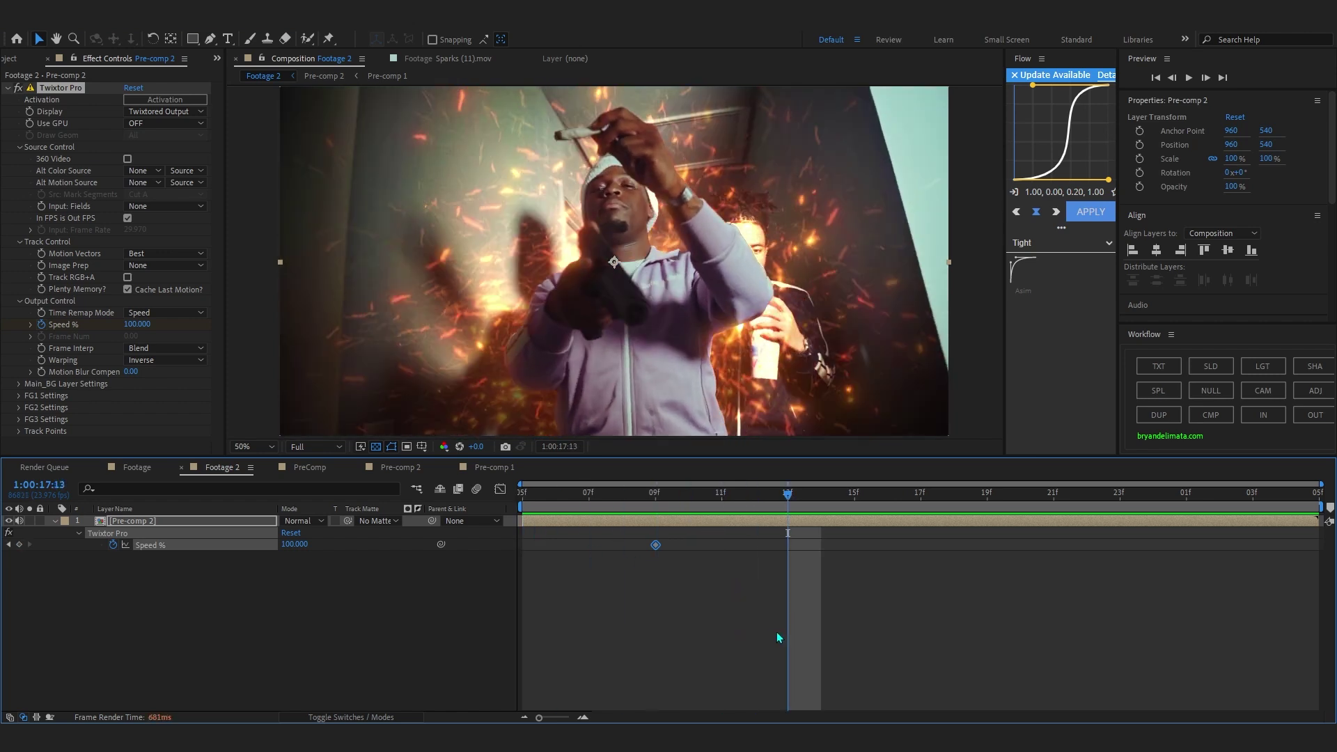
{"action": "left_click", "coordinate": [294, 544]}
{"action": "type", "text": "5"}
{"action": "left_click", "coordinate": [469, 595]}
{"action": "key", "text": "space"}
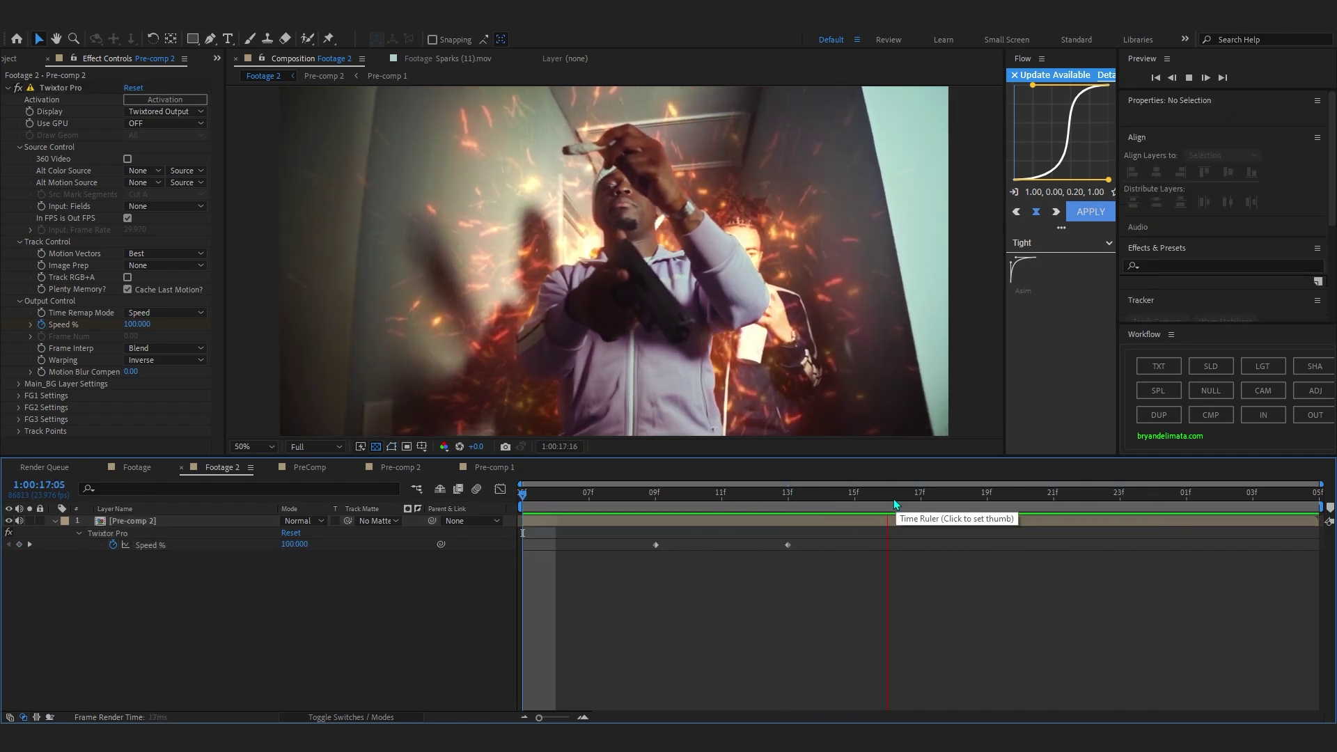
{"action": "key", "text": "space"}
Add a Twixtor Pro Speed % keyframe of 250 at 1:00:17:11.
{"action": "left_click_drag", "start_coordinate": [737, 500], "coordinate": [797, 550]}
{"action": "key", "text": "Page_Up"}
{"action": "key", "text": "Page_Up"}
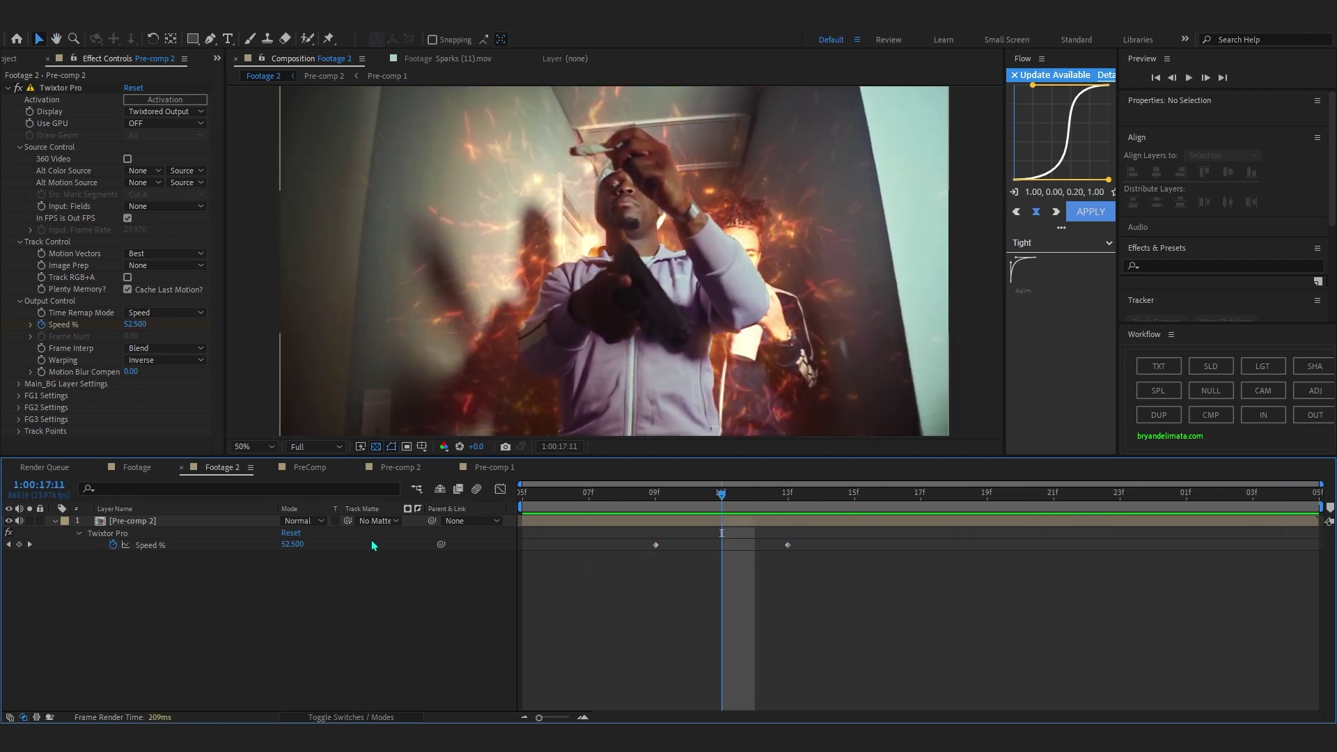
{"action": "left_click", "coordinate": [296, 544]}
{"action": "type", "text": "2"}
{"action": "key", "text": "Return"}
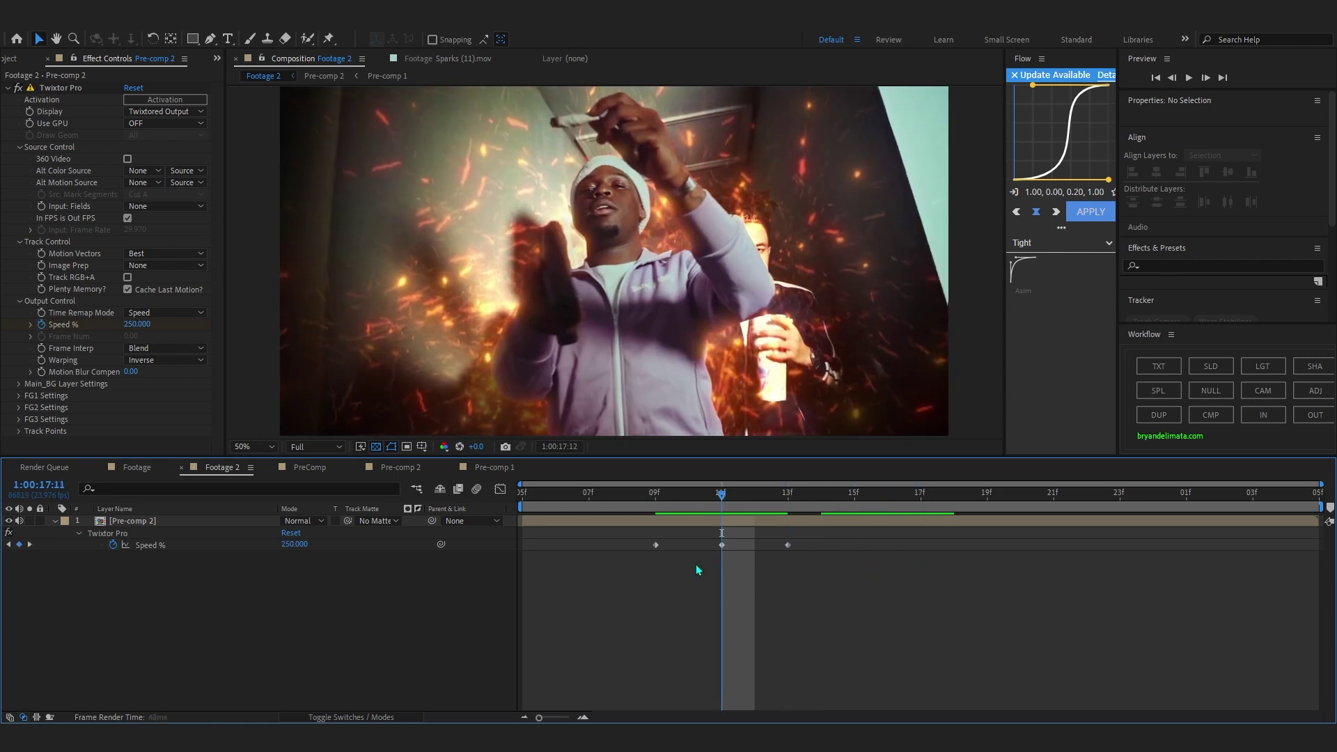
Spread the outer Speed % keyframes to 1:00:17:08 and 1:00:17:16, and apply Easy Ease to all three keyframes.
{"action": "key", "text": "space"}
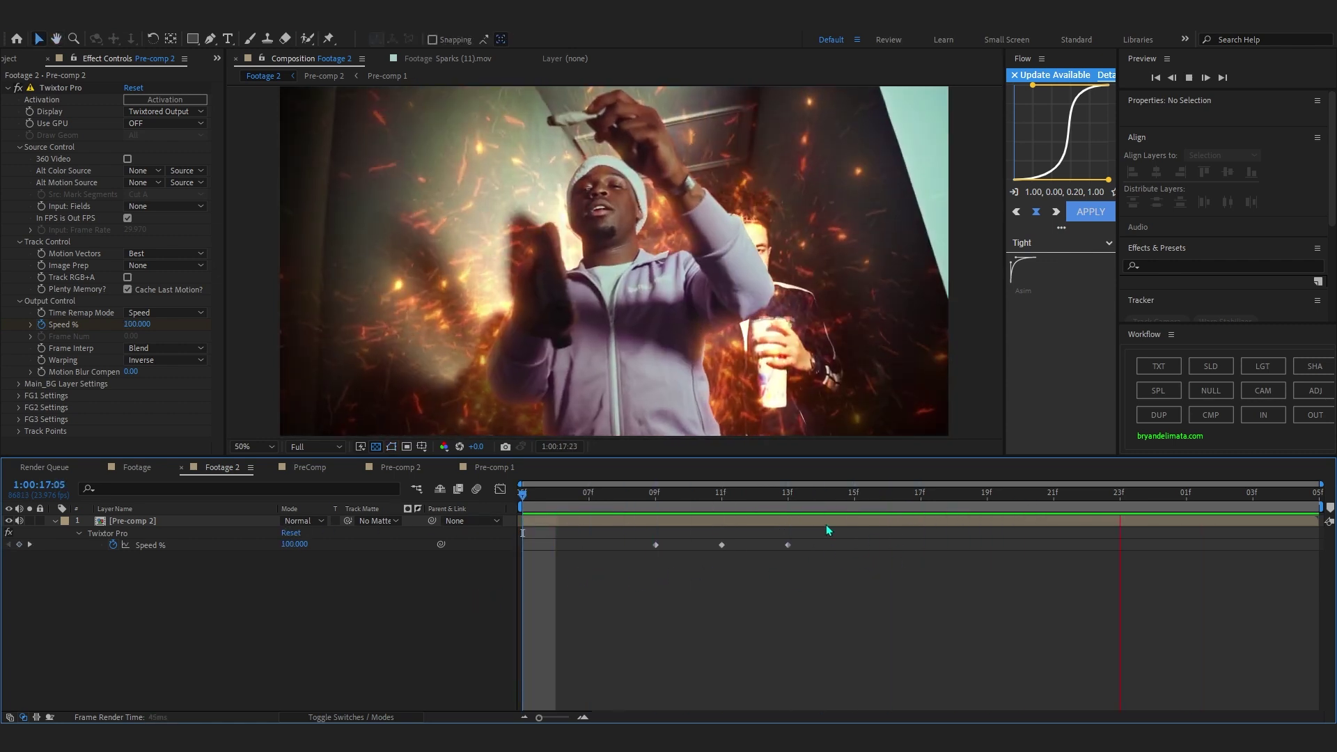
{"action": "key", "text": "space"}
{"action": "left_click_drag", "start_coordinate": [1120, 495], "coordinate": [787, 511]}
{"action": "left_click_drag", "start_coordinate": [788, 546], "coordinate": [878, 550]}
{"action": "left_click_drag", "start_coordinate": [786, 497], "coordinate": [1316, 615]}
{"action": "key", "text": "F9"}
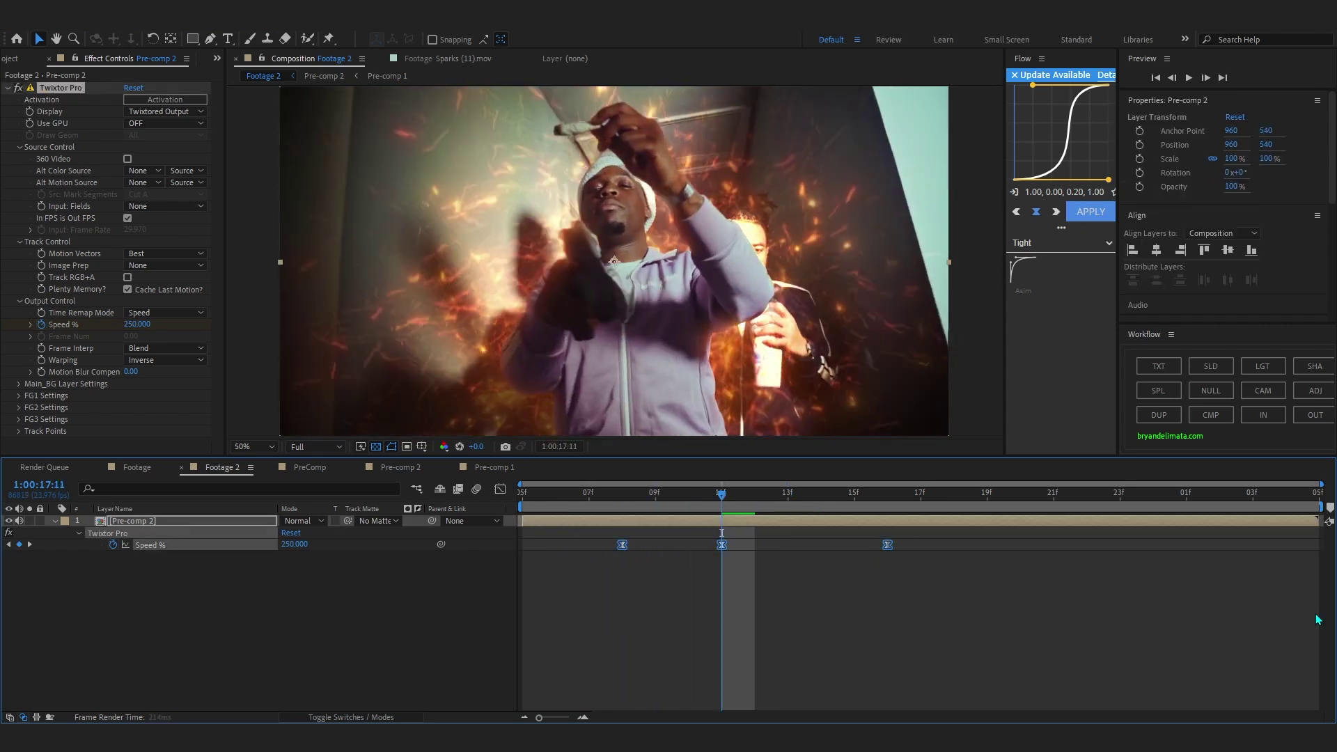
Reshape the Speed % graph into a steep peak at 1:00:17:11 with a longer ease into the final keyframe, and preview it.
{"action": "left_click", "coordinate": [500, 489]}
{"action": "left_click_drag", "start_coordinate": [780, 527], "coordinate": [729, 627]}
{"action": "left_click_drag", "start_coordinate": [688, 527], "coordinate": [714, 605]}
{"action": "key", "text": "space"}
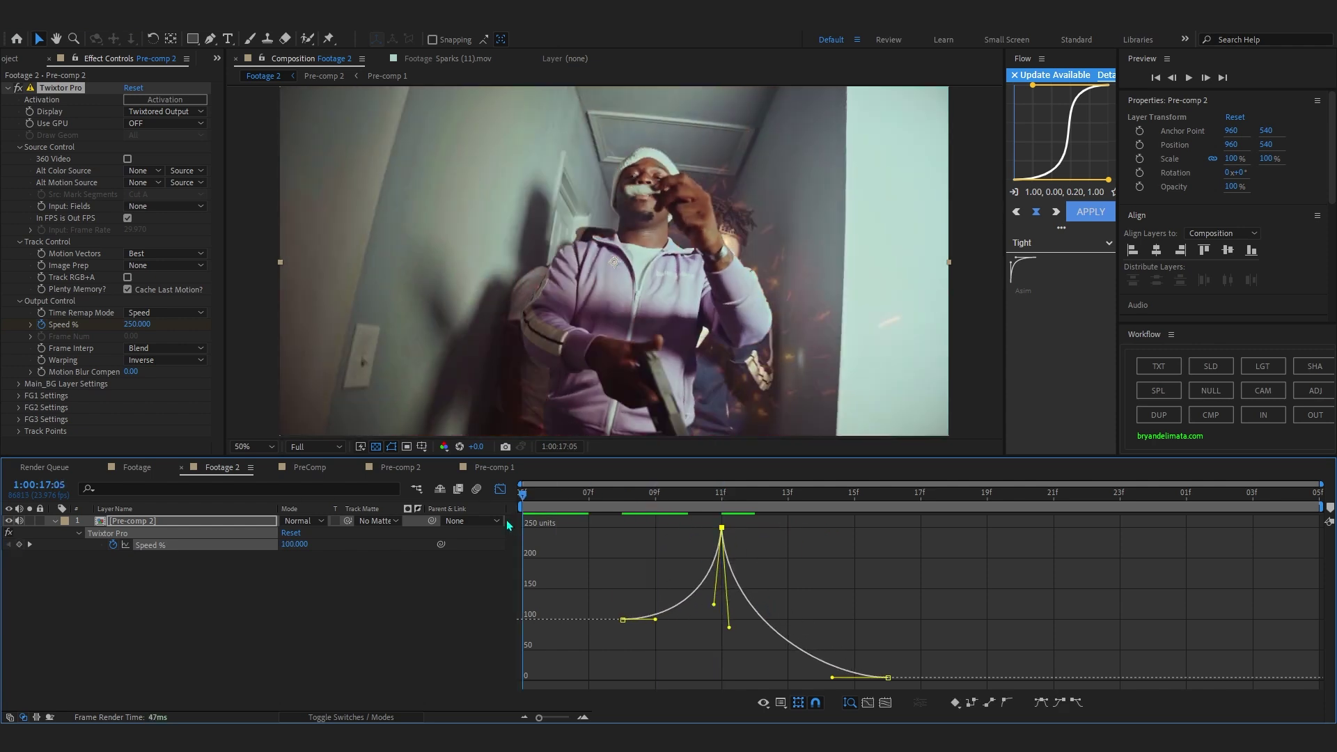
{"action": "key", "text": "space"}
{"action": "left_click_drag", "start_coordinate": [832, 678], "coordinate": [788, 678]}
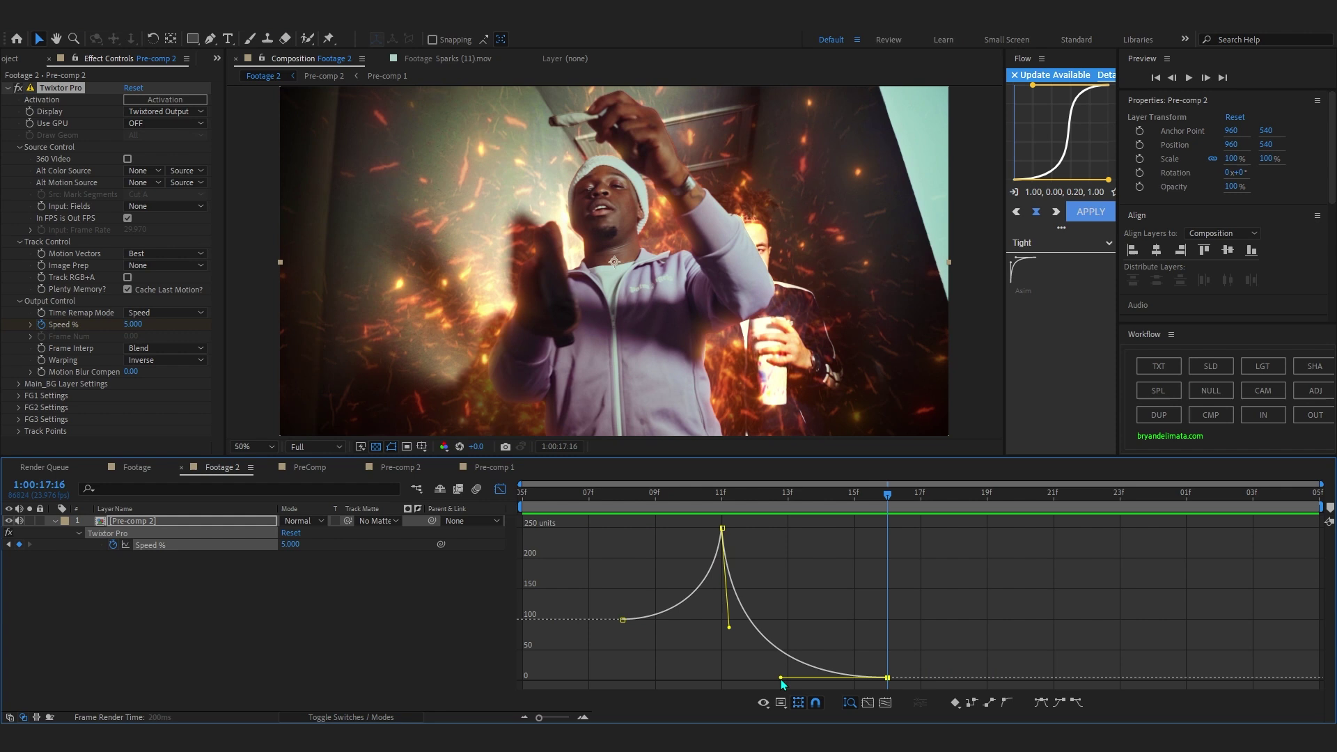
{"action": "left_click_drag", "start_coordinate": [723, 496], "coordinate": [517, 510]}
{"action": "key", "text": "space"}
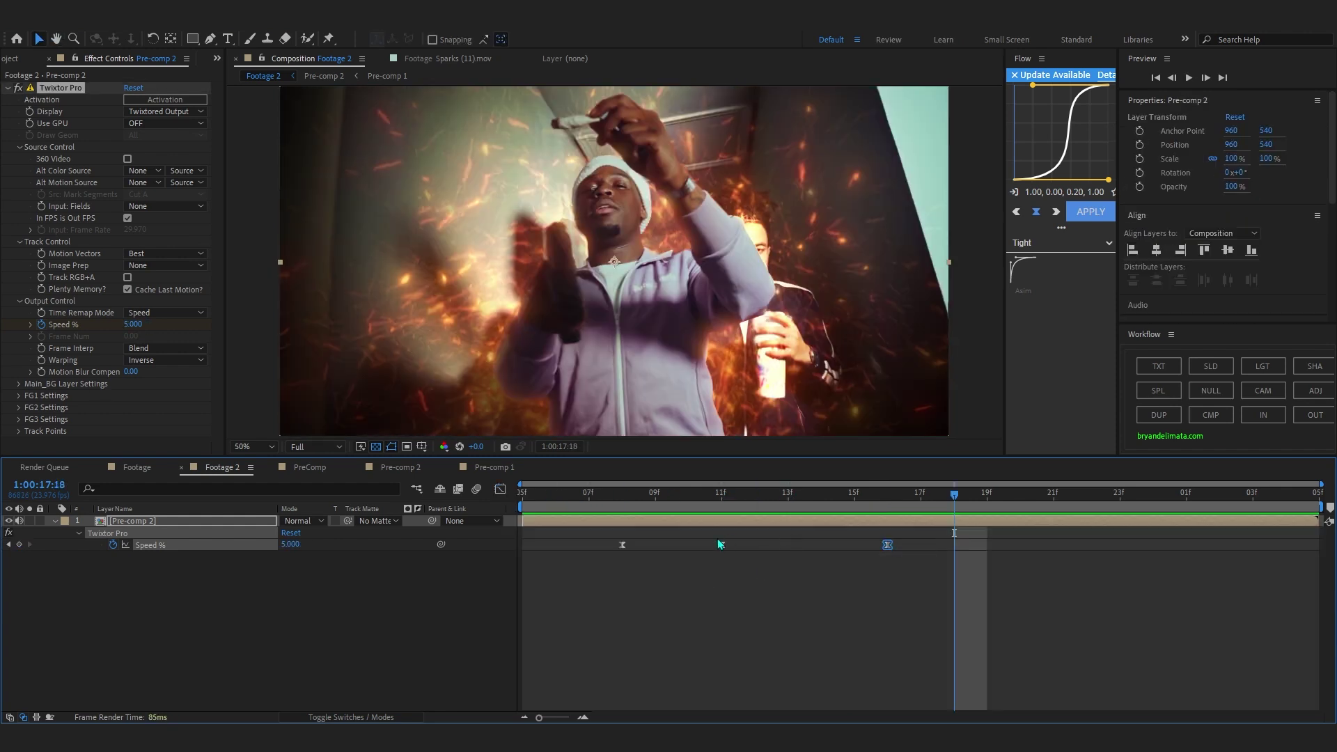
Move the last Speed % keyframe to 1:00:17:17 and add a keyframe holding the same value at 1:00:17:19.
{"action": "left_click_drag", "start_coordinate": [718, 540], "coordinate": [921, 546]}
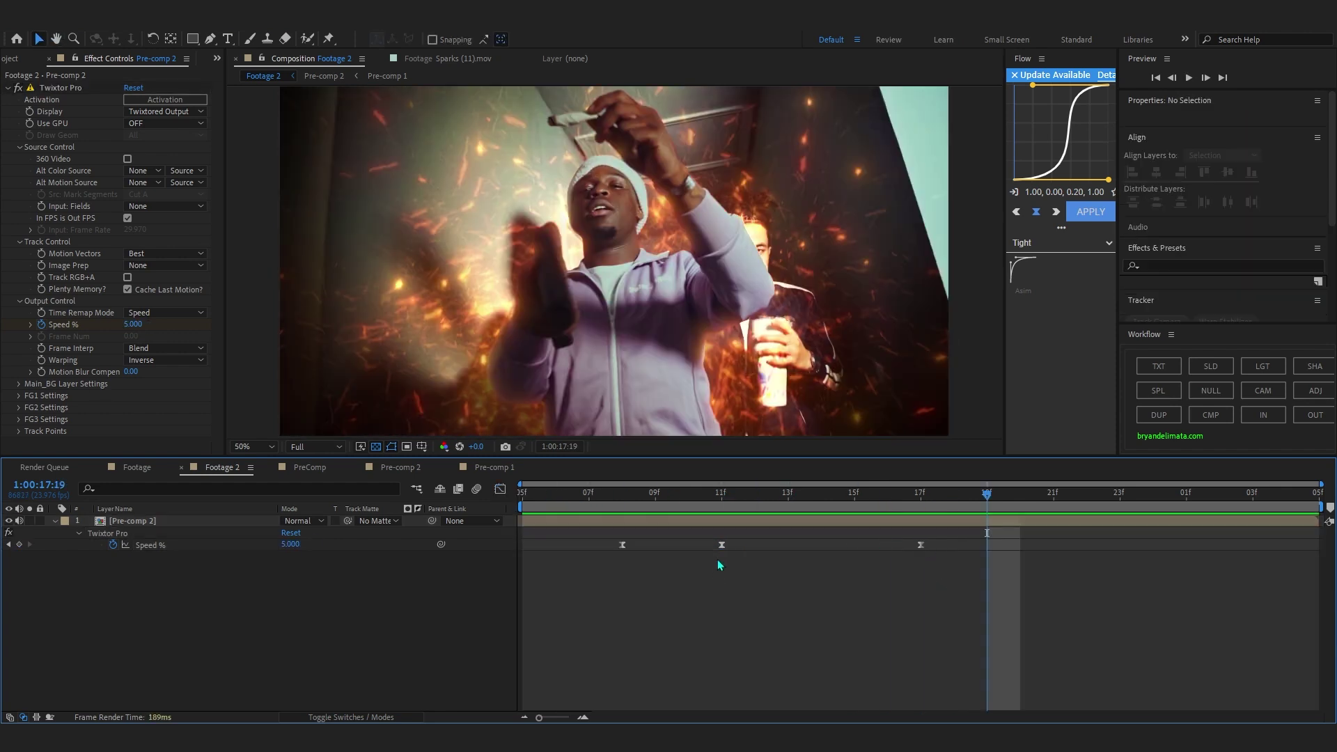
{"action": "left_click", "coordinate": [19, 545]}
{"action": "key", "text": "space"}
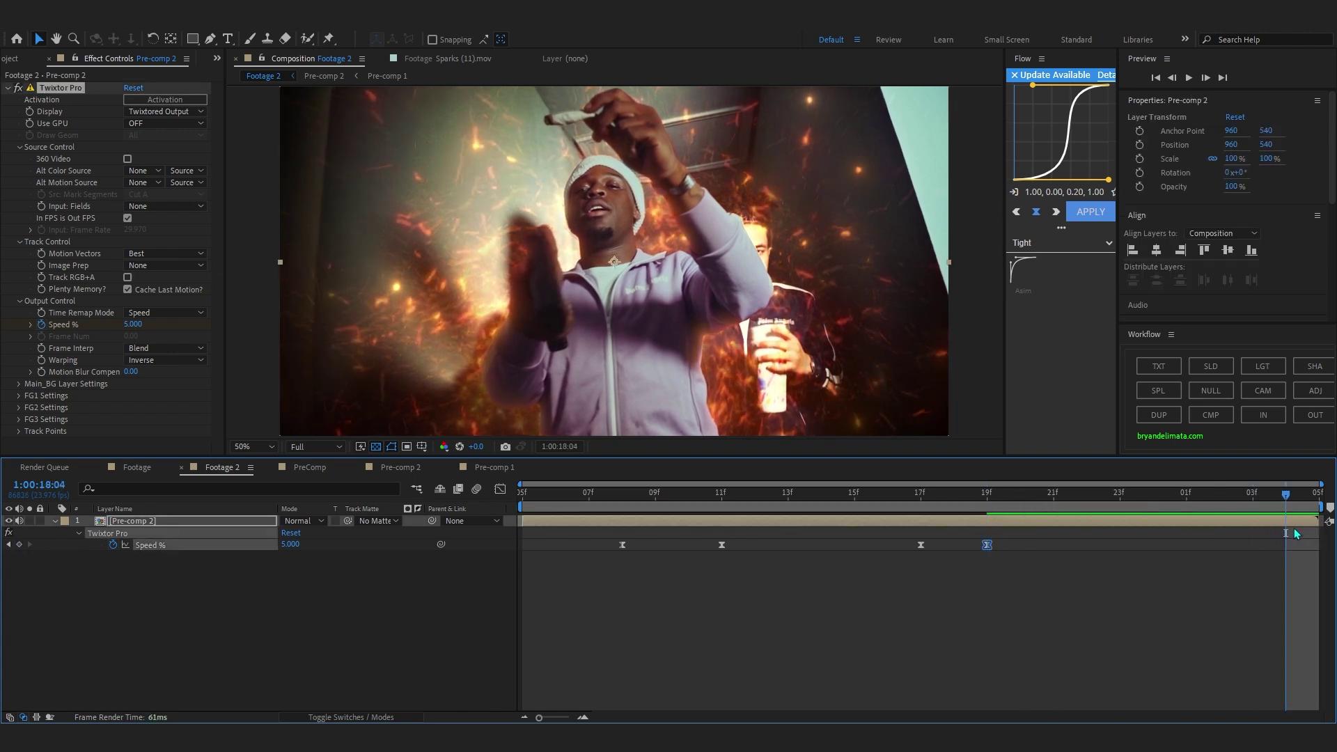
Add a Speed % keyframe of 200 at the layer's end, at 1:00:18:05.
{"action": "left_click", "coordinate": [289, 557]}
{"action": "left_click", "coordinate": [289, 545]}
{"action": "type", "text": "200"}
{"action": "left_click", "coordinate": [290, 586]}
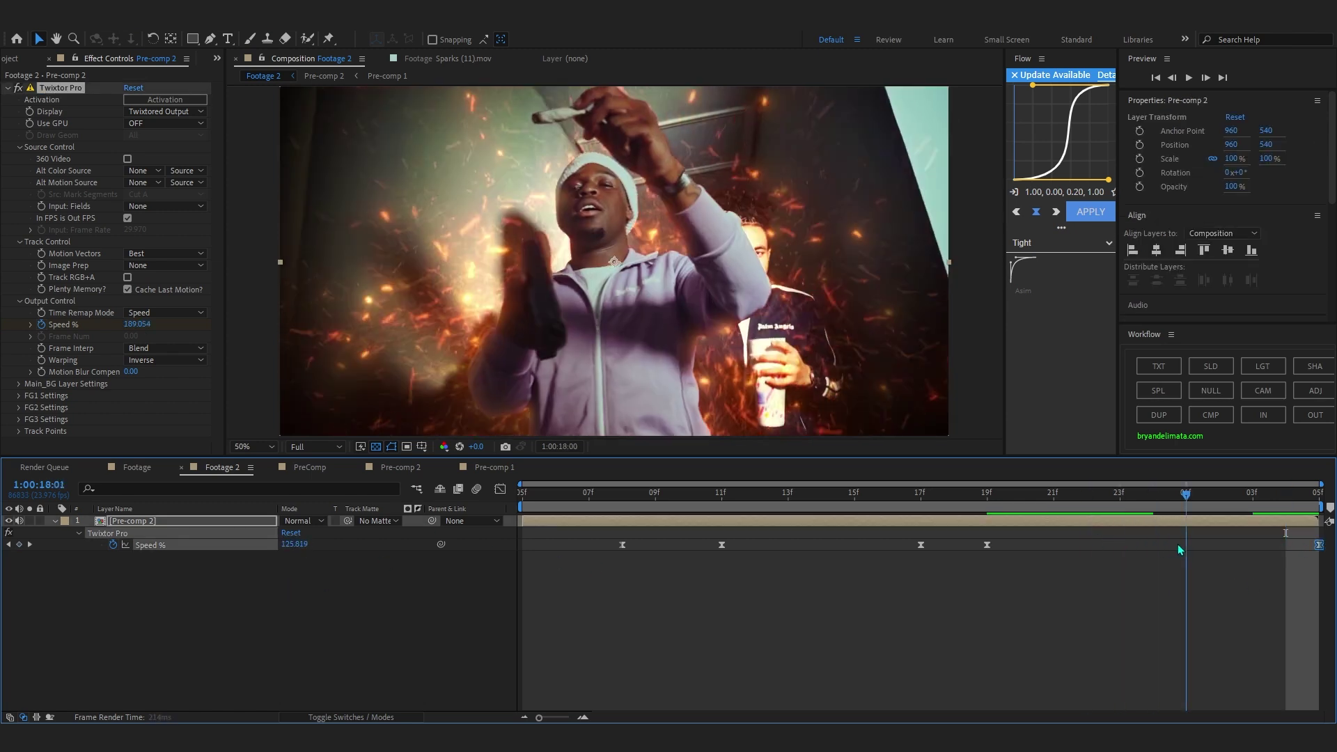
Steepen the Speed % curve into the final 200 keyframe, lengthen the ease out of 1:00:17:19, and preview the ramp.
{"action": "key", "text": "Page_Up"}
{"action": "key", "text": "Page_Up"}
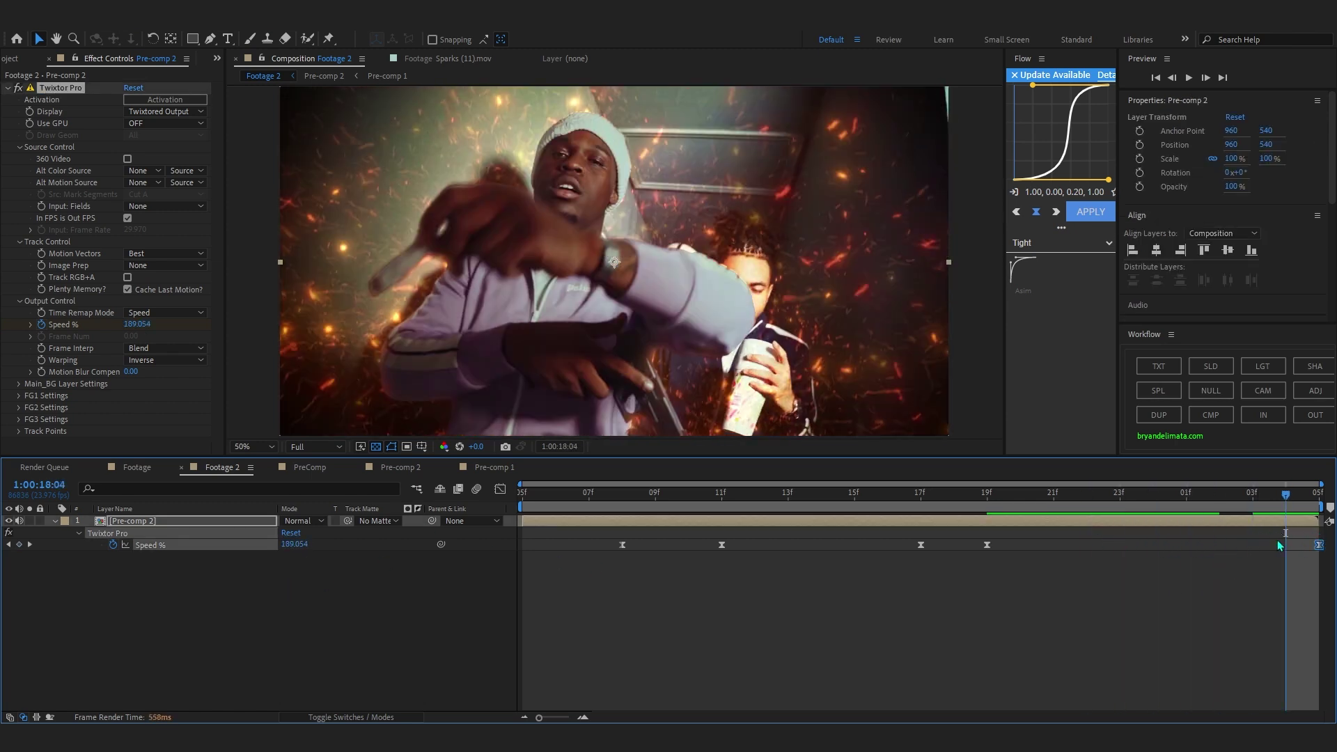
{"action": "left_click", "coordinate": [500, 489]}
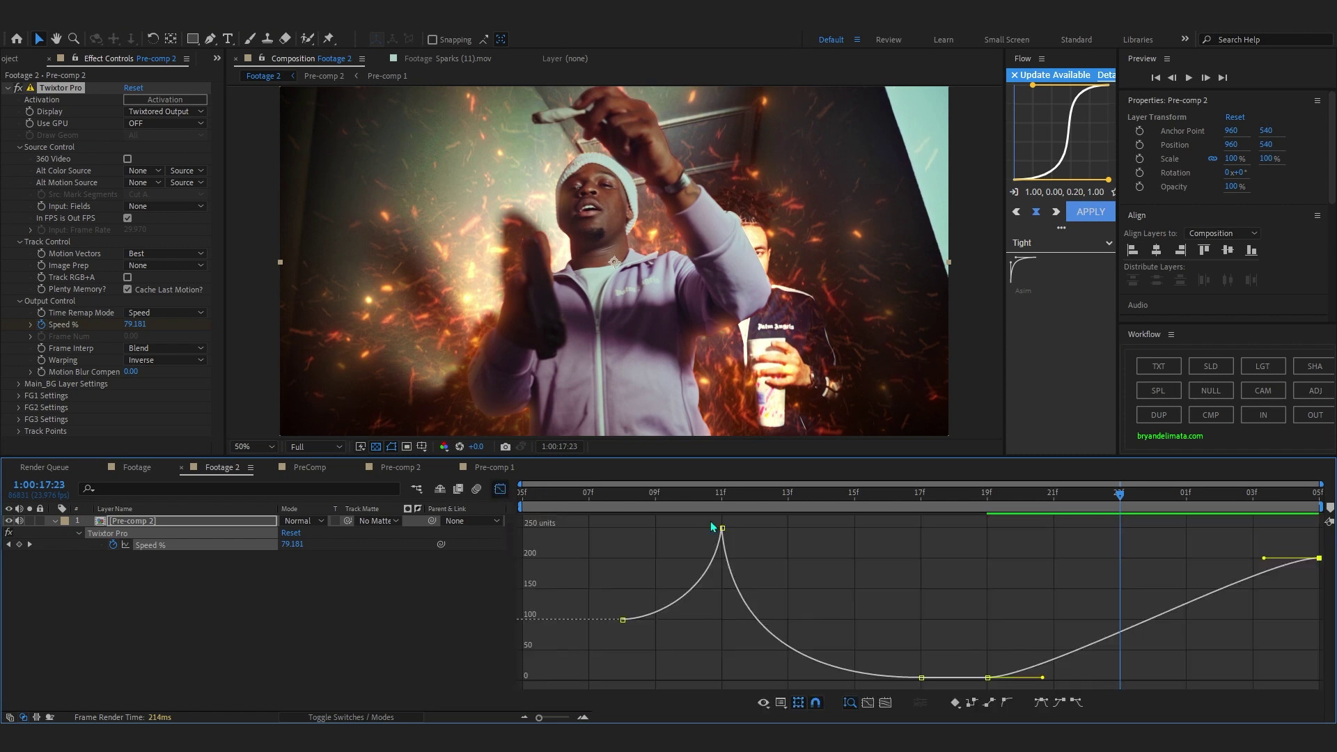
{"action": "left_click_drag", "start_coordinate": [1267, 563], "coordinate": [1312, 623]}
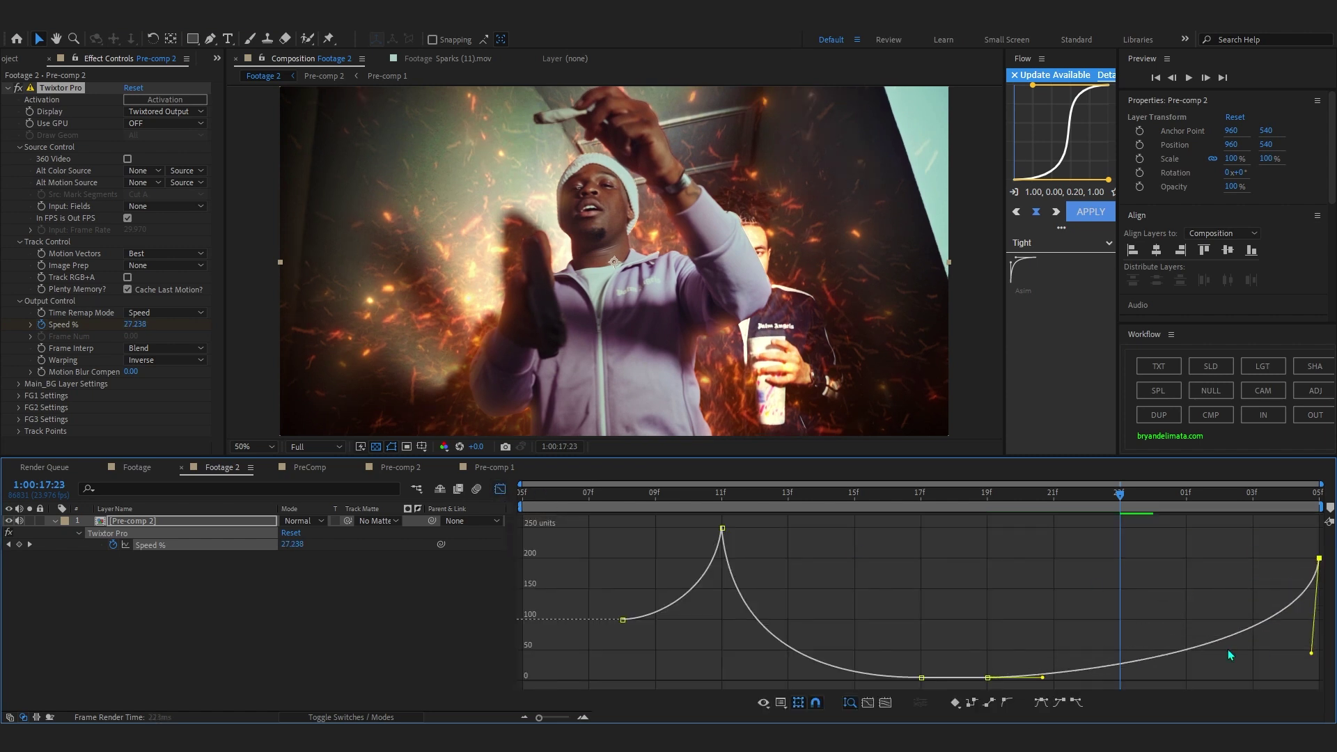
{"action": "key", "text": "space"}
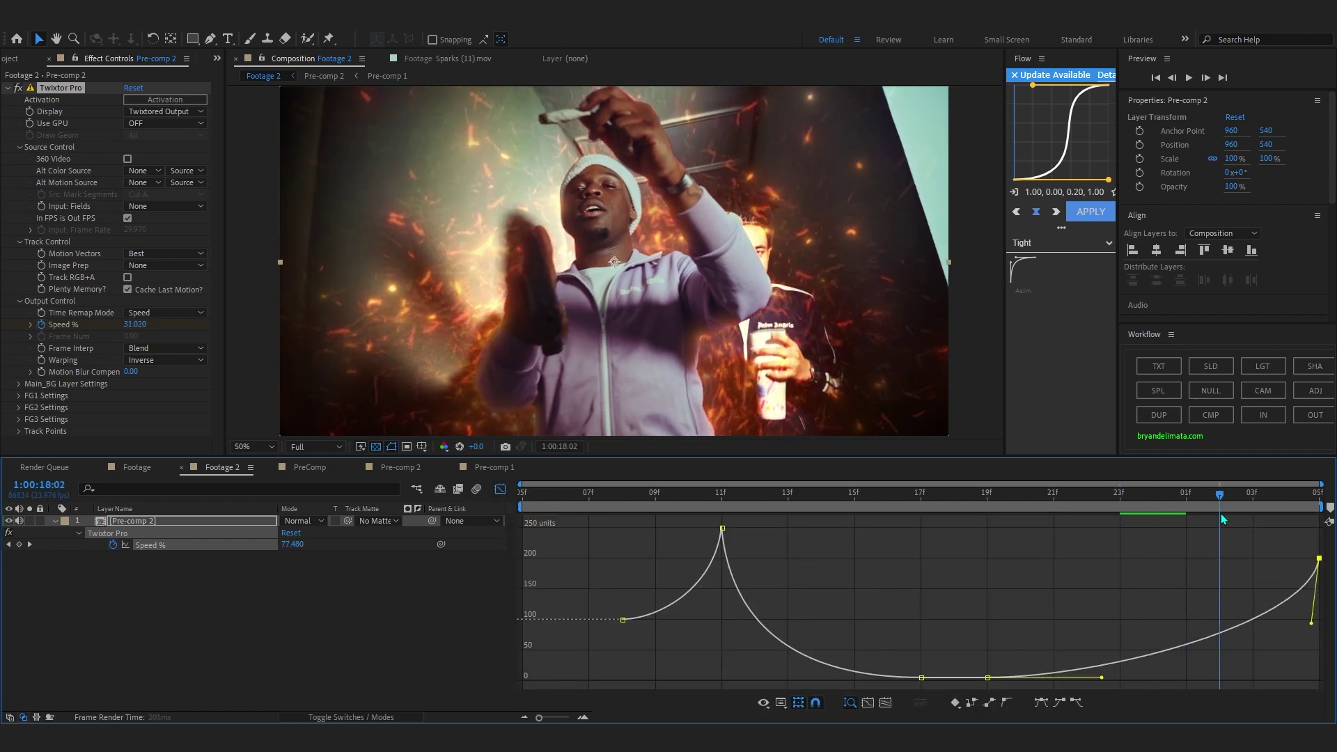
Delete the Speed % keyframe at 1:00:17:17.
{"action": "left_click", "coordinate": [500, 488]}
{"action": "left_click", "coordinate": [954, 488]}
{"action": "left_click", "coordinate": [920, 545]}
{"action": "key", "text": "Delete"}
Widen the slow section of the Speed % graph by extending both ease handles of the 1:00:17:19 keyframe and adjusting the peak's outgoing handle, and play back.
{"action": "left_click", "coordinate": [987, 544]}
{"action": "left_click", "coordinate": [500, 488]}
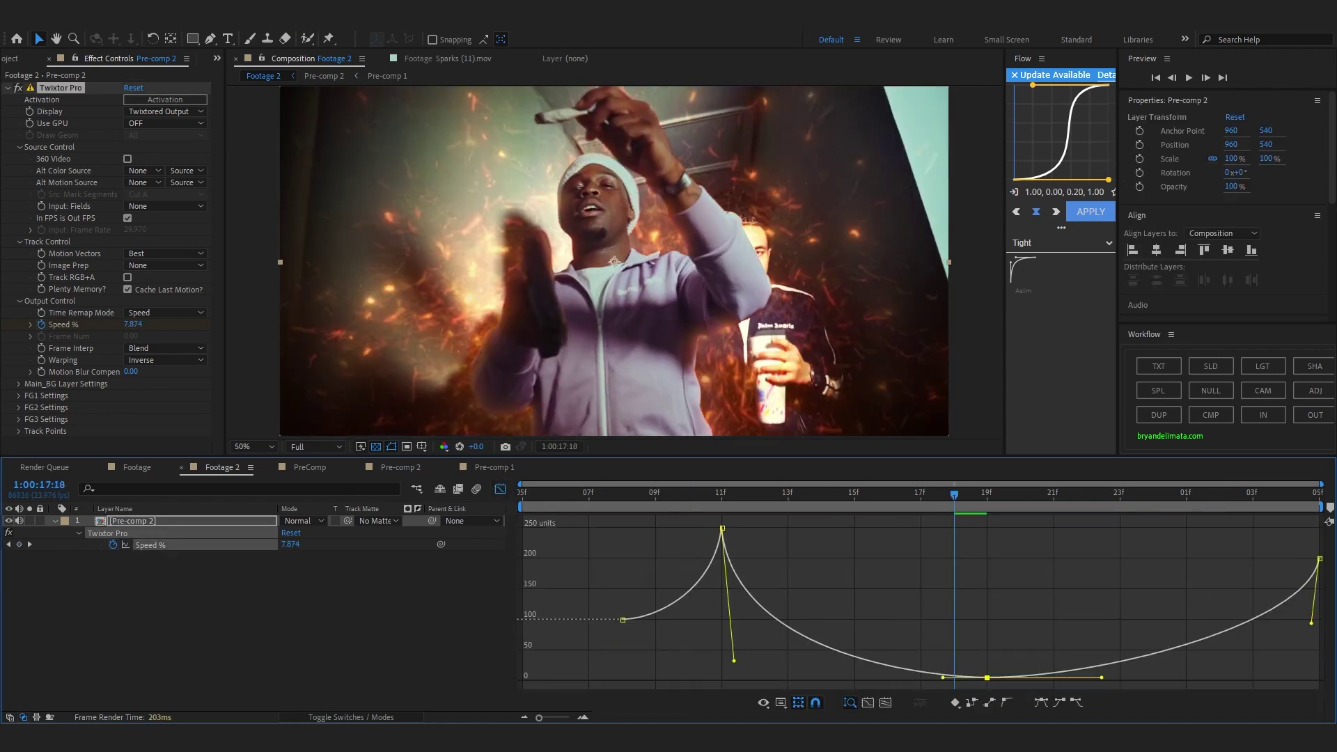
{"action": "left_click_drag", "start_coordinate": [943, 677], "coordinate": [817, 677]}
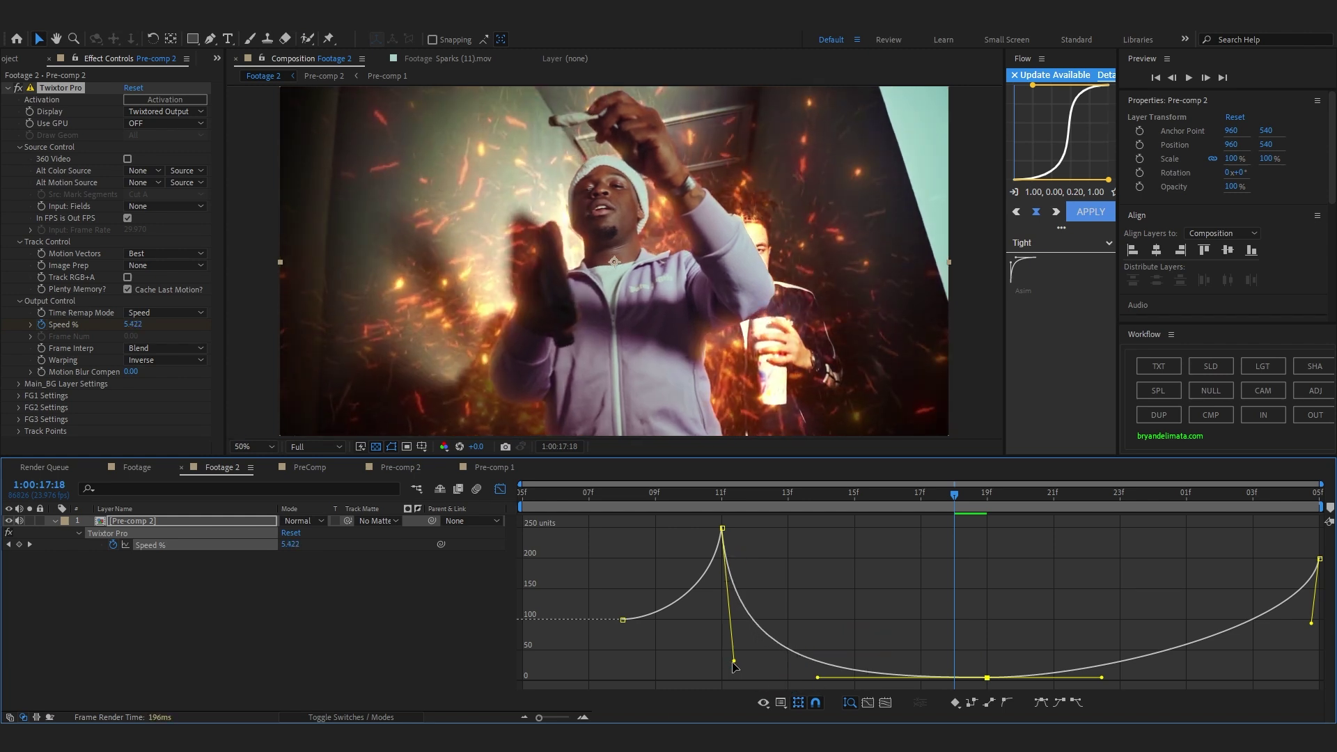
{"action": "left_click_drag", "start_coordinate": [734, 661], "coordinate": [728, 617]}
{"action": "left_click_drag", "start_coordinate": [959, 499], "coordinate": [988, 501]}
{"action": "left_click", "coordinate": [987, 677]}
{"action": "left_click_drag", "start_coordinate": [1099, 677], "coordinate": [1186, 678]}
{"action": "key", "text": "space"}
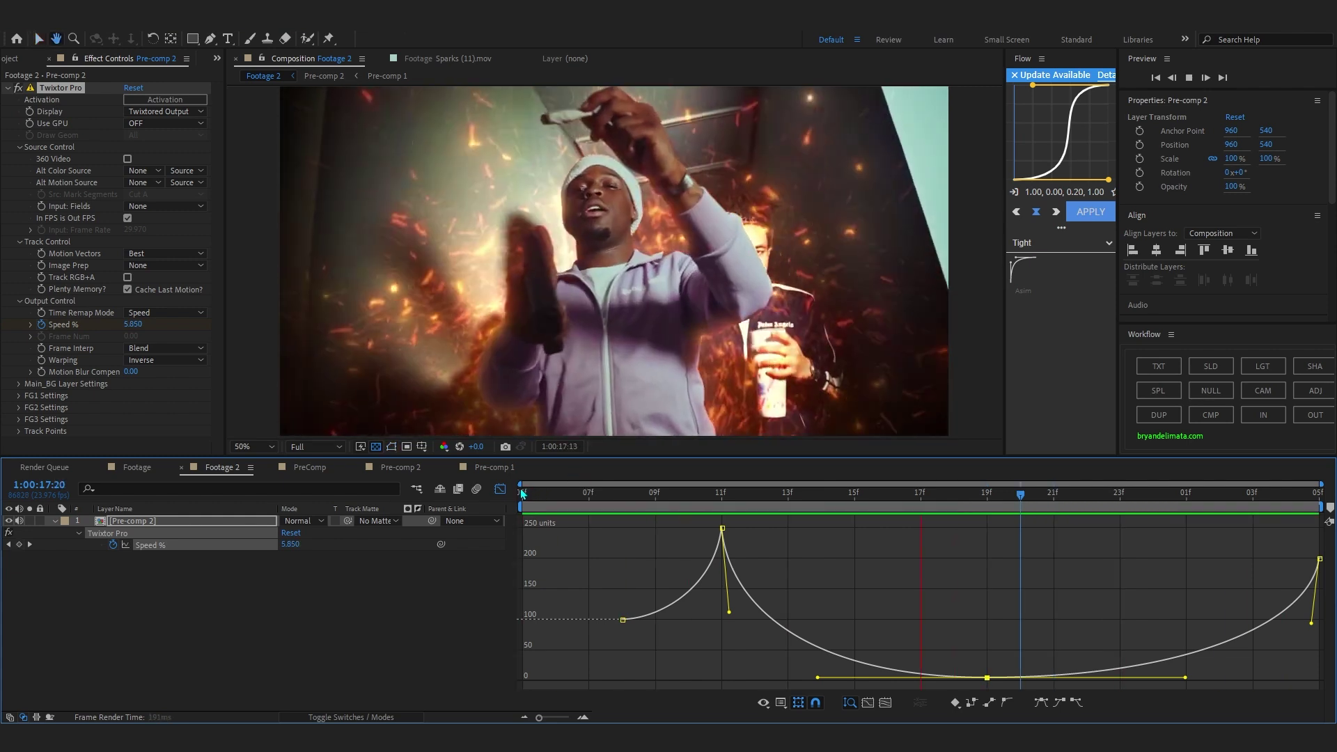
Shift the first three Speed % keyframes one frame earlier, to 1:00:17:07, 1:00:17:10 and 1:00:17:18, and play back the ramp.
{"action": "left_click", "coordinate": [500, 488]}
{"action": "key", "text": "space"}
{"action": "left_click_drag", "start_coordinate": [589, 534], "coordinate": [955, 546]}
{"action": "left_click", "coordinate": [836, 592]}
{"action": "left_click_drag", "start_coordinate": [618, 495], "coordinate": [955, 507]}
{"action": "left_click", "coordinate": [954, 546]}
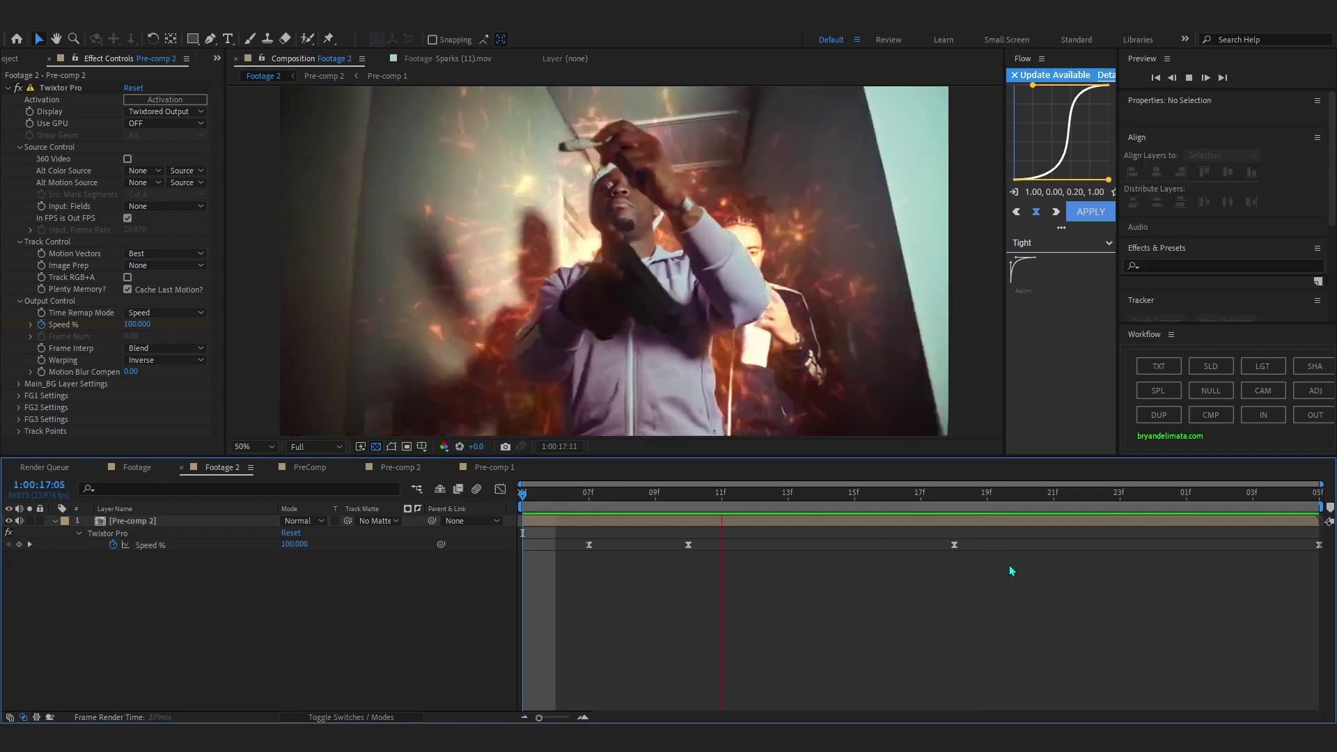
{"action": "key", "text": "space"}
Collapse the Pre-comp 2 layer's properties and create a new adjustment layer above it.
{"action": "left_click", "coordinate": [55, 522]}
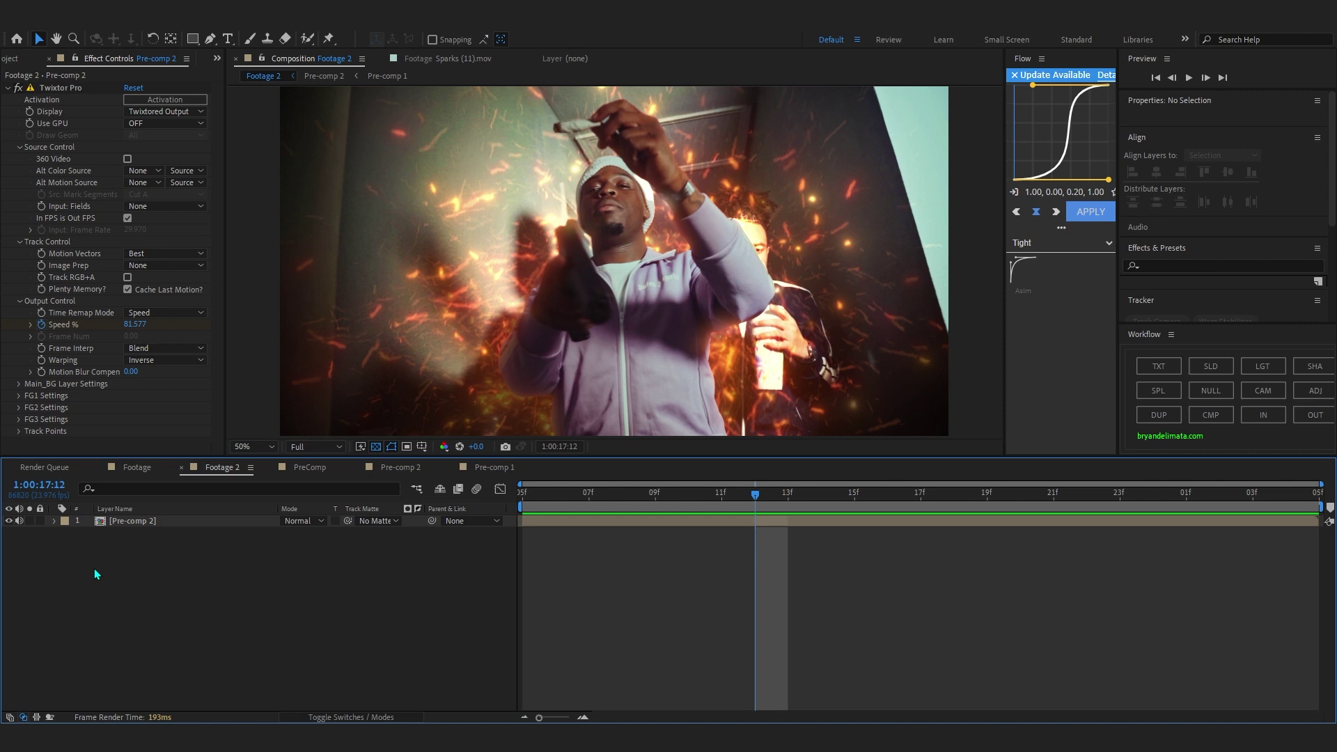
{"action": "right_click", "coordinate": [139, 560]}
{"action": "mouse_move", "coordinate": [184, 435]}
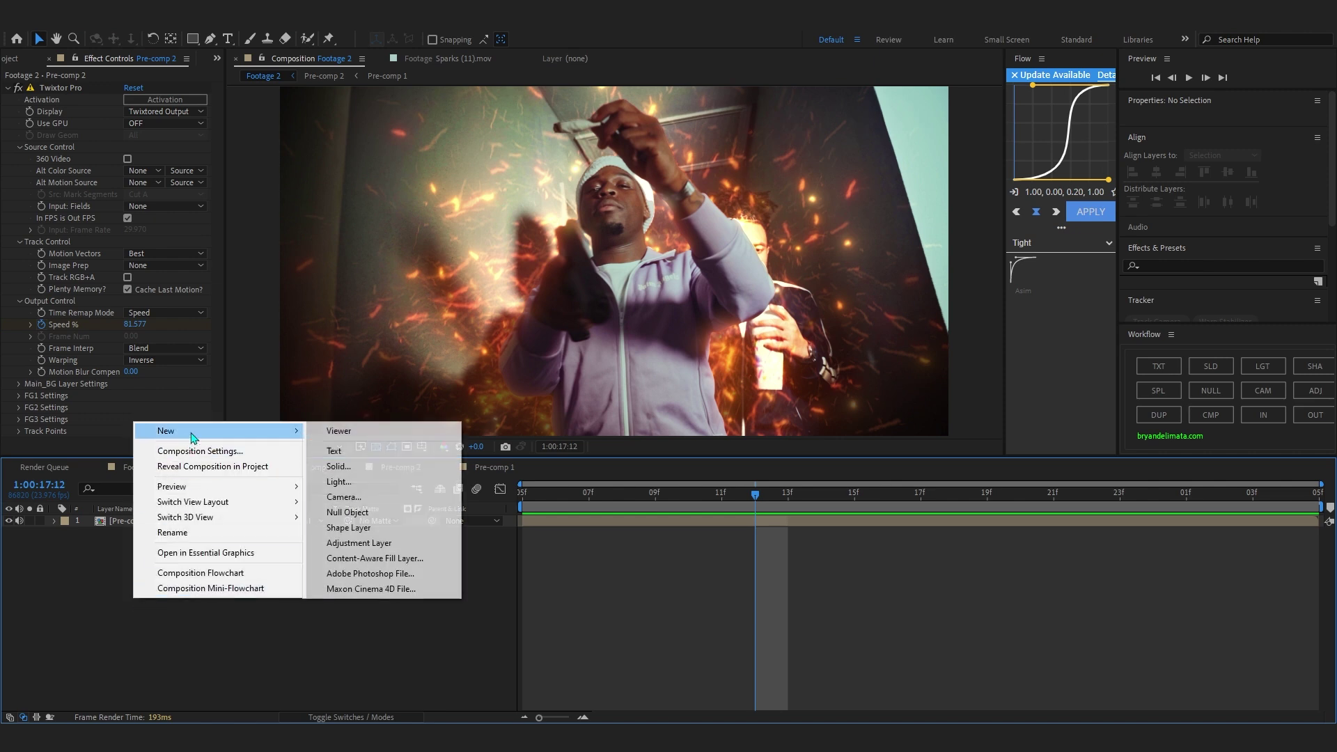
{"action": "left_click", "coordinate": [382, 542]}
{"action": "left_click", "coordinate": [729, 499]}
Apply the ASIM BEST WIGGLE user preset to the adjustment layer at 1:00:17:12, and trim the layer to span 1:00:17:12 to 1:00:18:03.
{"action": "left_click", "coordinate": [1164, 188]}
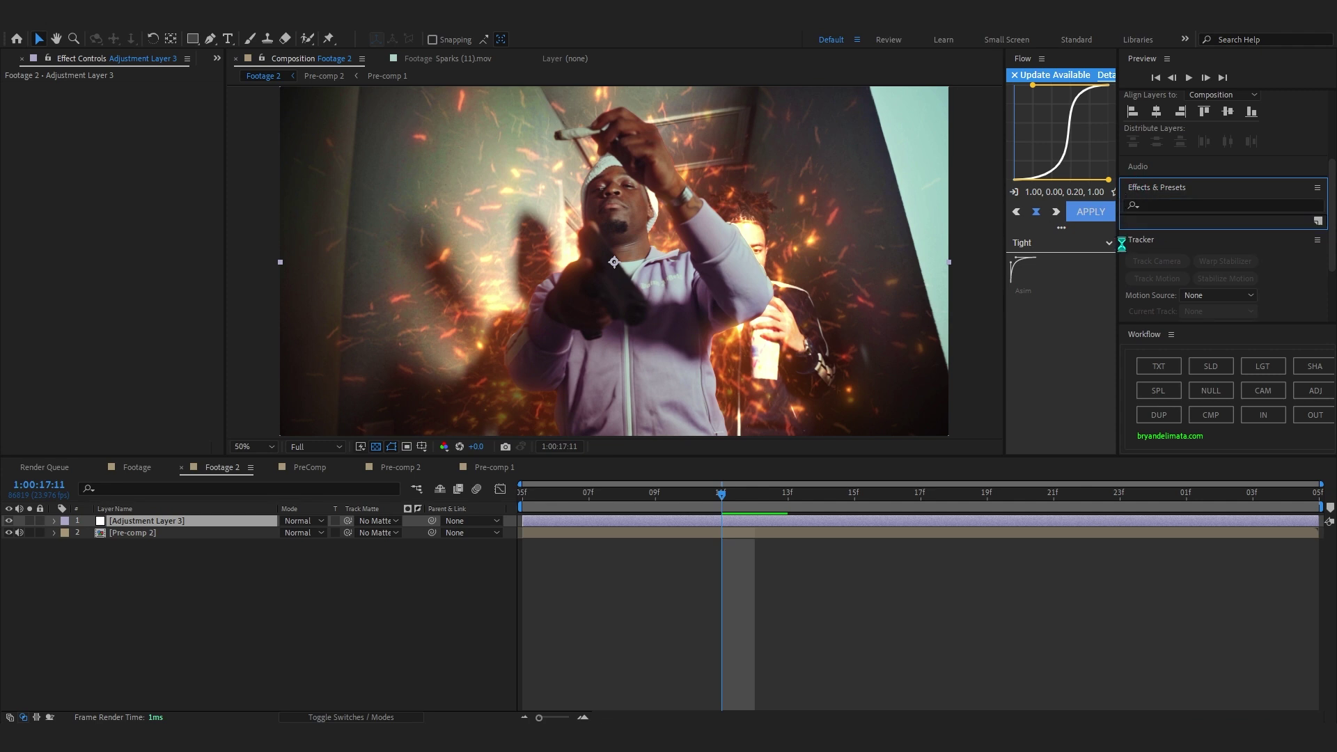
{"action": "left_click_drag", "start_coordinate": [1122, 243], "coordinate": [1091, 244]}
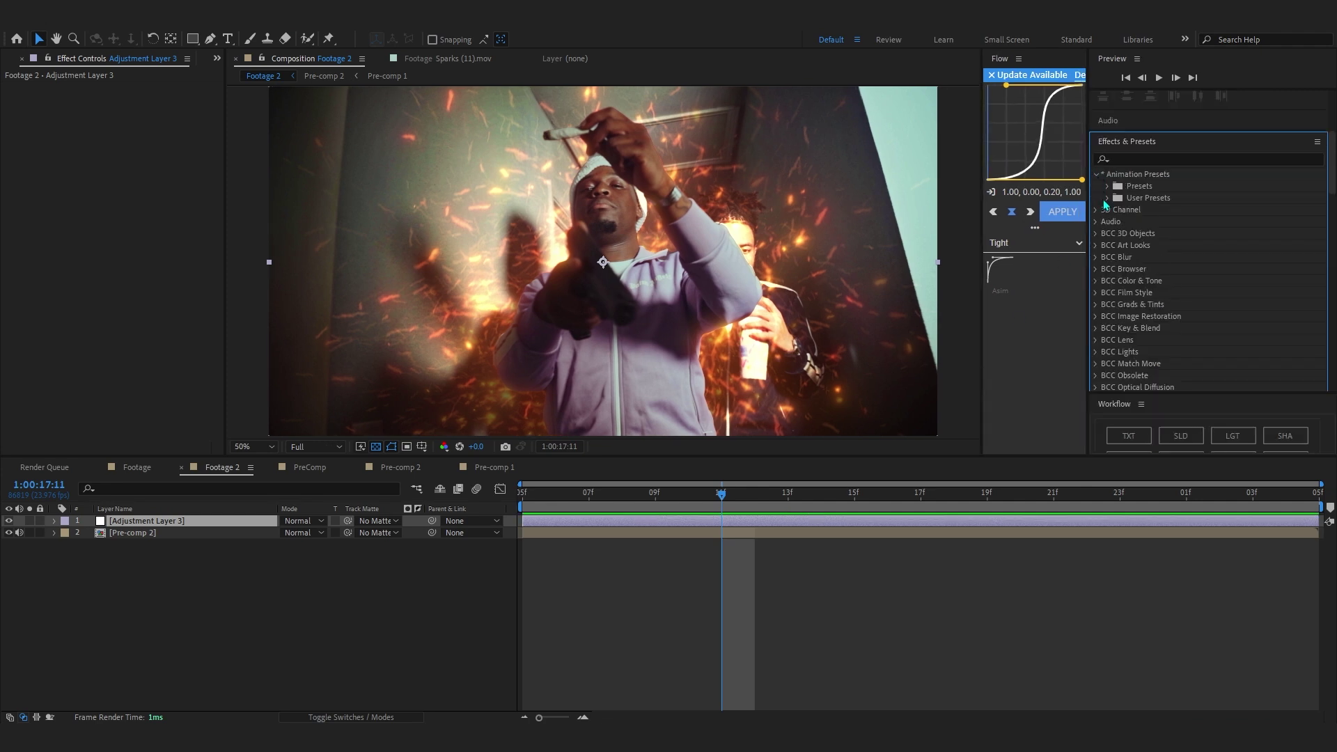
{"action": "left_click", "coordinate": [1107, 201]}
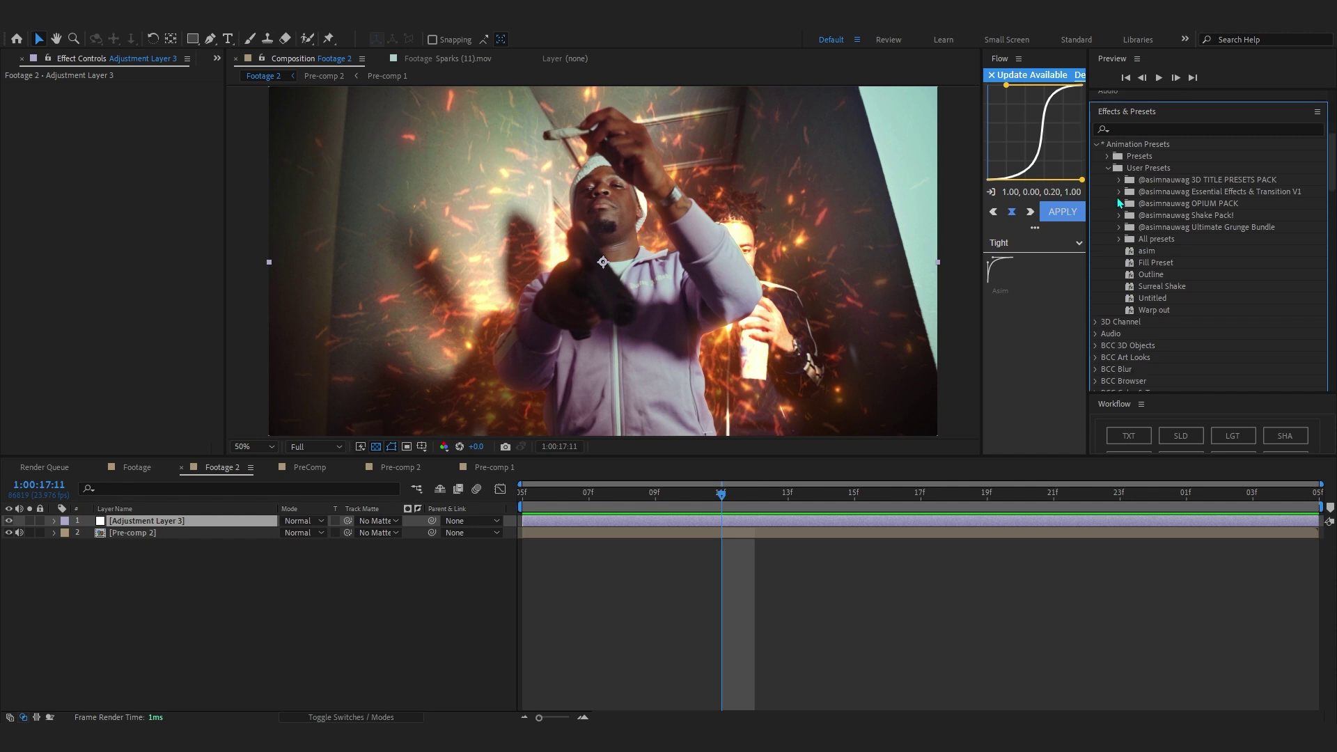
{"action": "left_click", "coordinate": [1119, 193]}
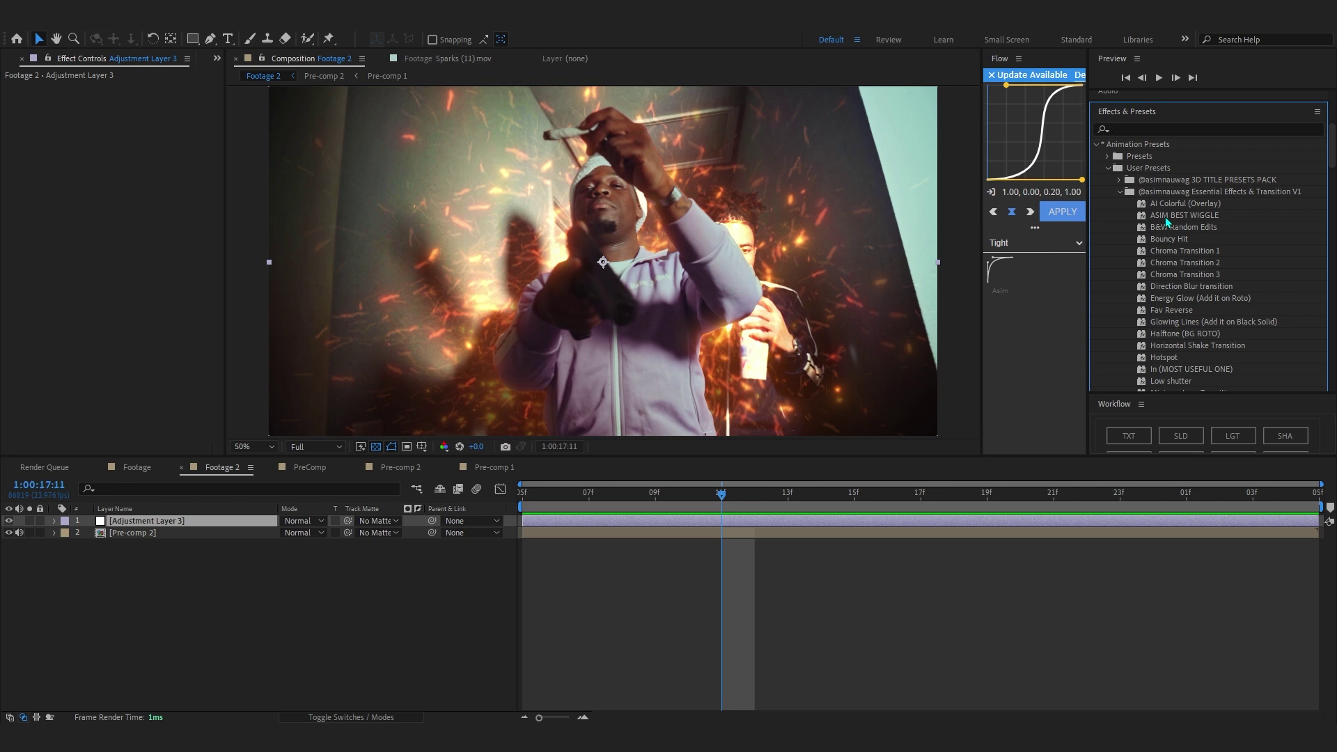
{"action": "left_click", "coordinate": [1166, 221]}
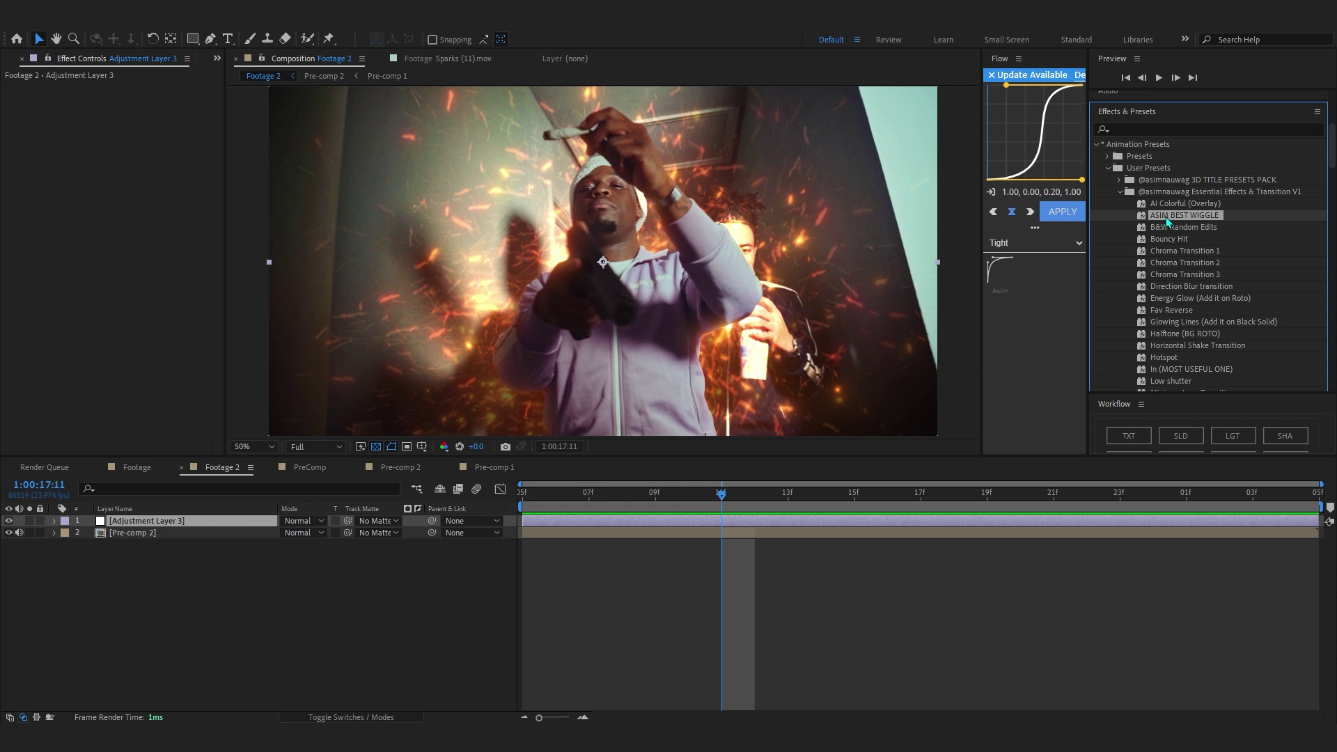
{"action": "left_click_drag", "start_coordinate": [723, 566], "coordinate": [754, 559]}
{"action": "double_click", "coordinate": [1169, 217]}
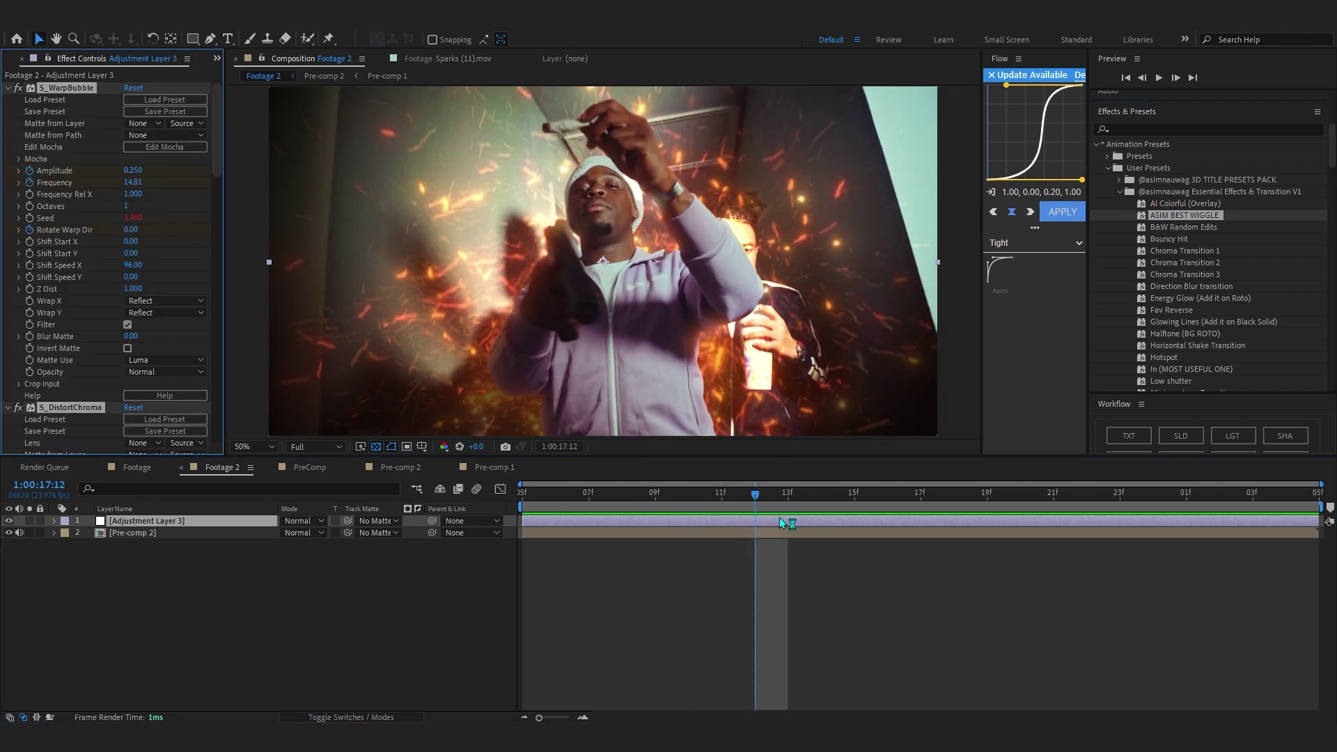
{"action": "left_click_drag", "start_coordinate": [808, 521], "coordinate": [770, 516]}
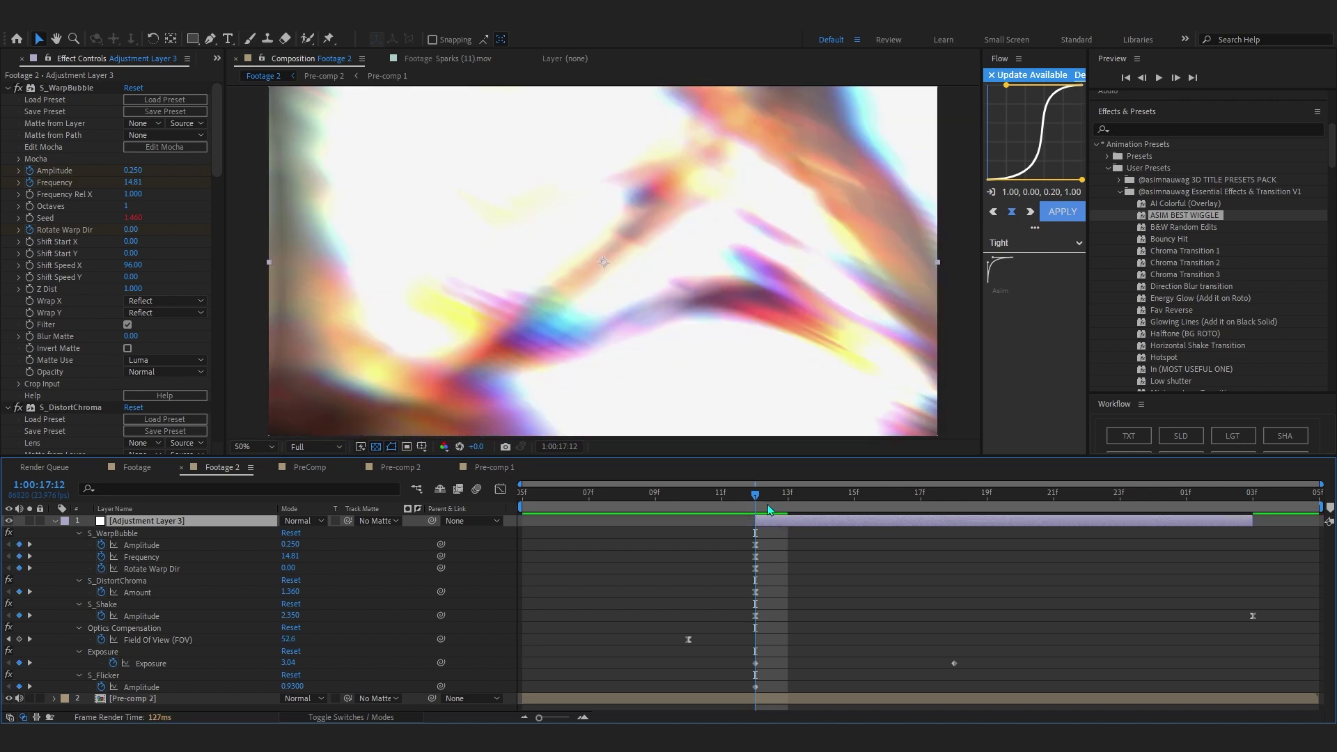